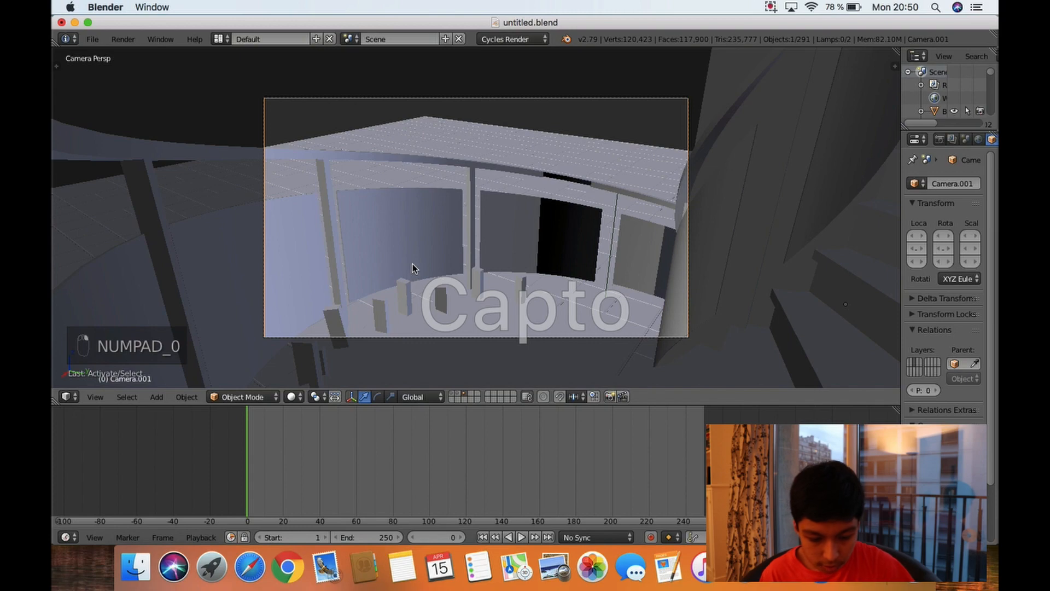
- Try flying the camera around the spiral staircase with fly navigation
{"action": "key", "text": "shift+f"}
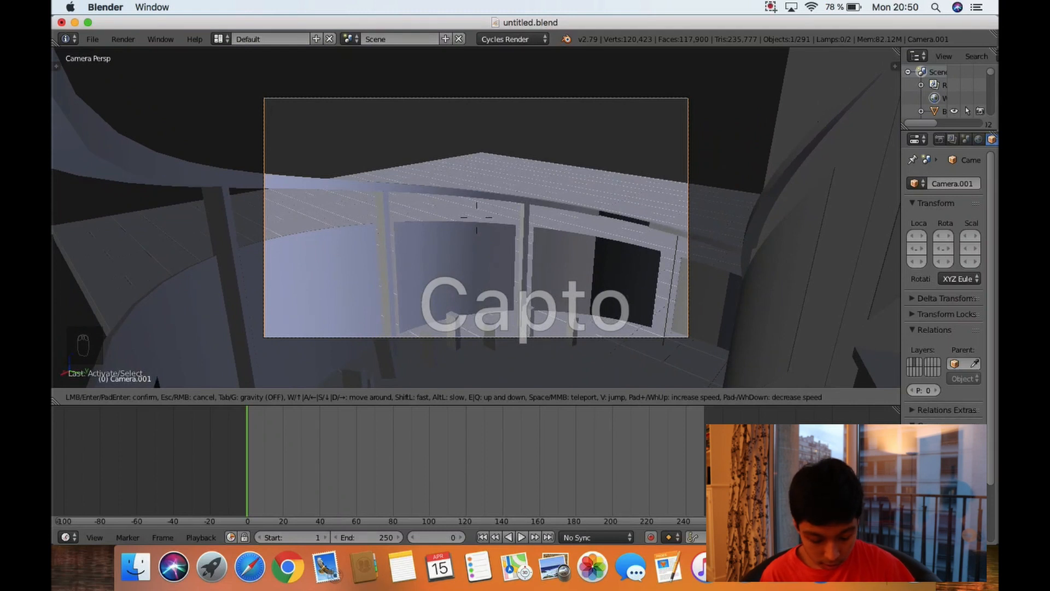
{"action": "left_click", "coordinate": [476, 217]}
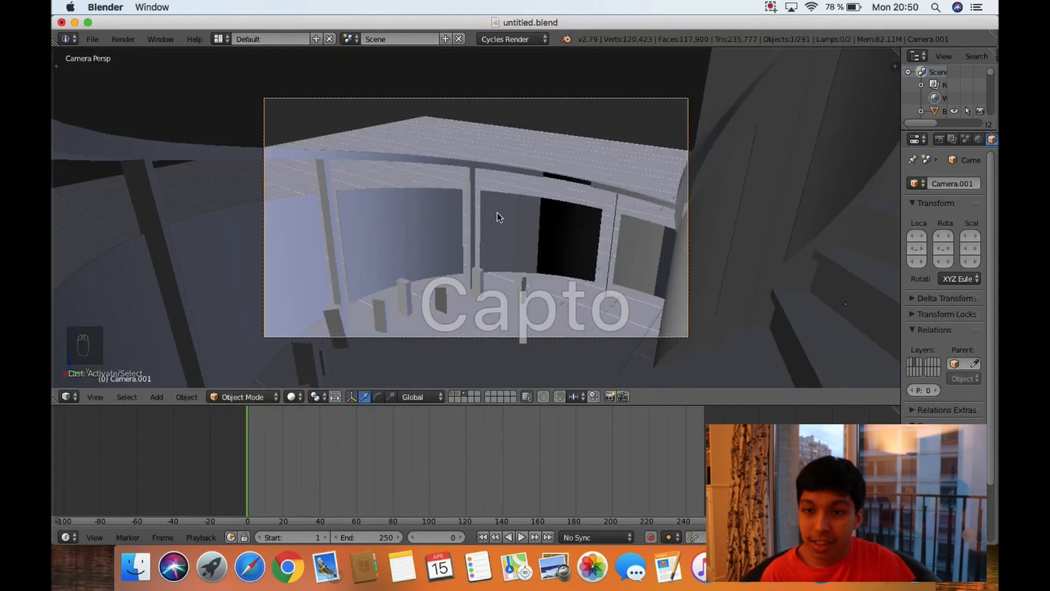
{"action": "key", "text": "shift+f"}
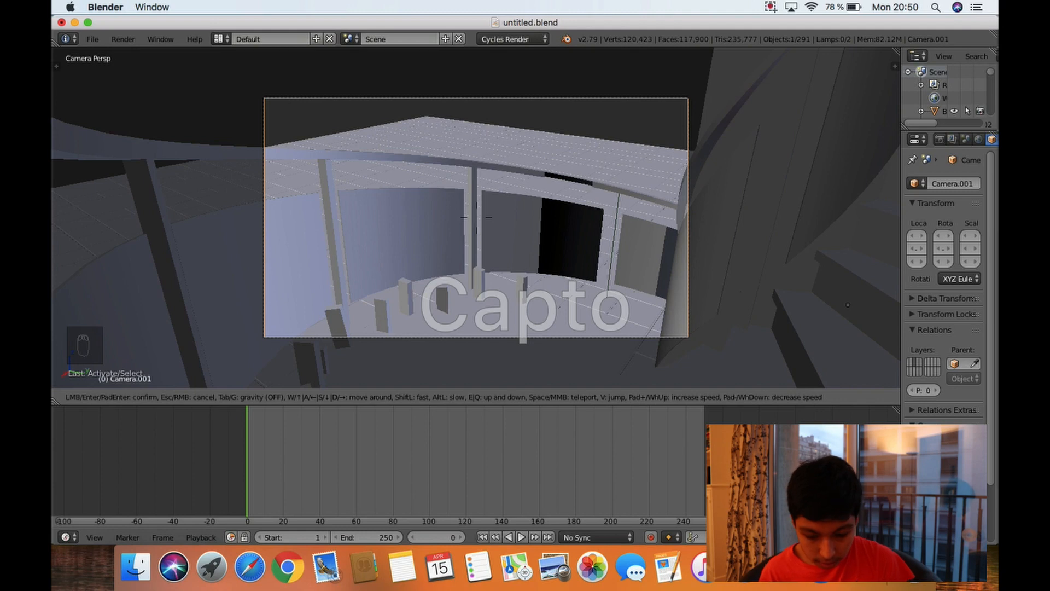
{"action": "key", "text": "w"}
{"action": "key", "text": "a"}
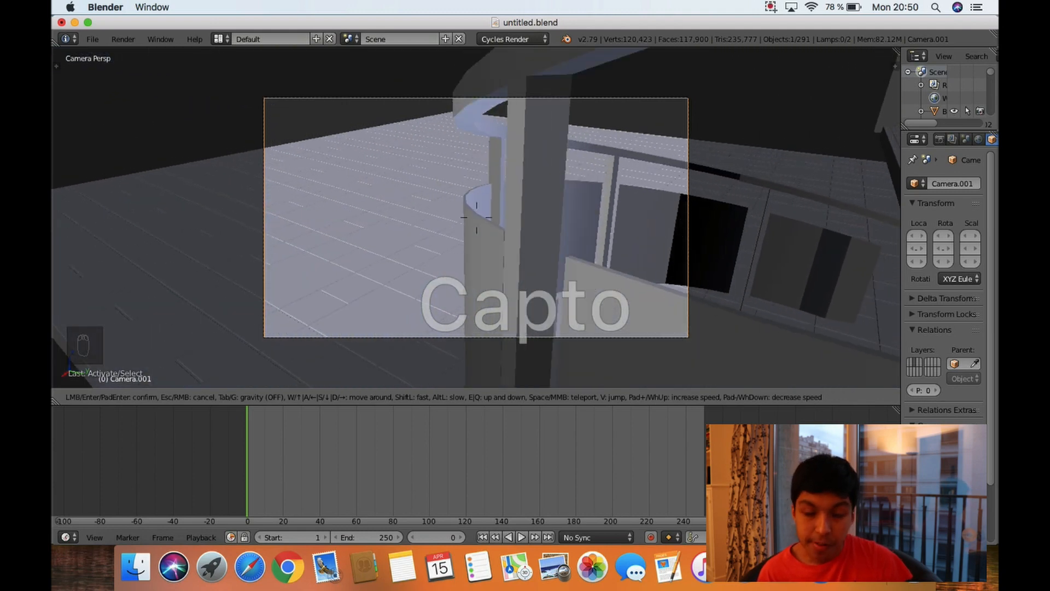
{"action": "key", "text": "s"}
{"action": "key", "text": "d"}
{"action": "key", "text": "w"}
{"action": "left_click", "coordinate": [476, 217]}
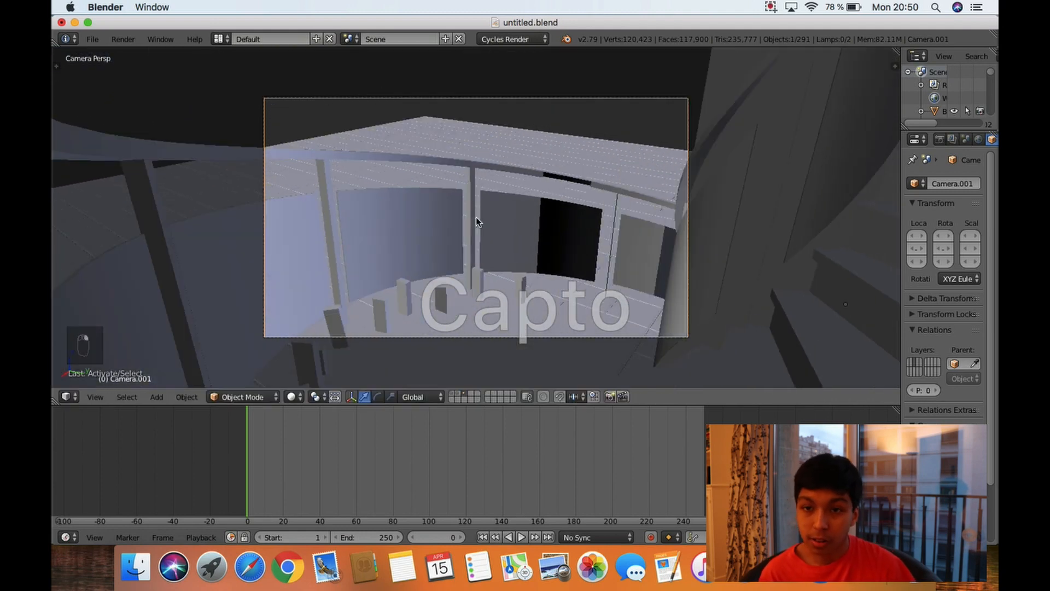
- Examine the spiral staircase and the camera's placement on it from several angles outside the camera view
{"action": "scroll", "coordinate": [476, 216], "scroll_direction": "up", "scroll_amount": 4}
{"action": "scroll", "coordinate": [476, 217], "scroll_direction": "down", "scroll_amount": 4}
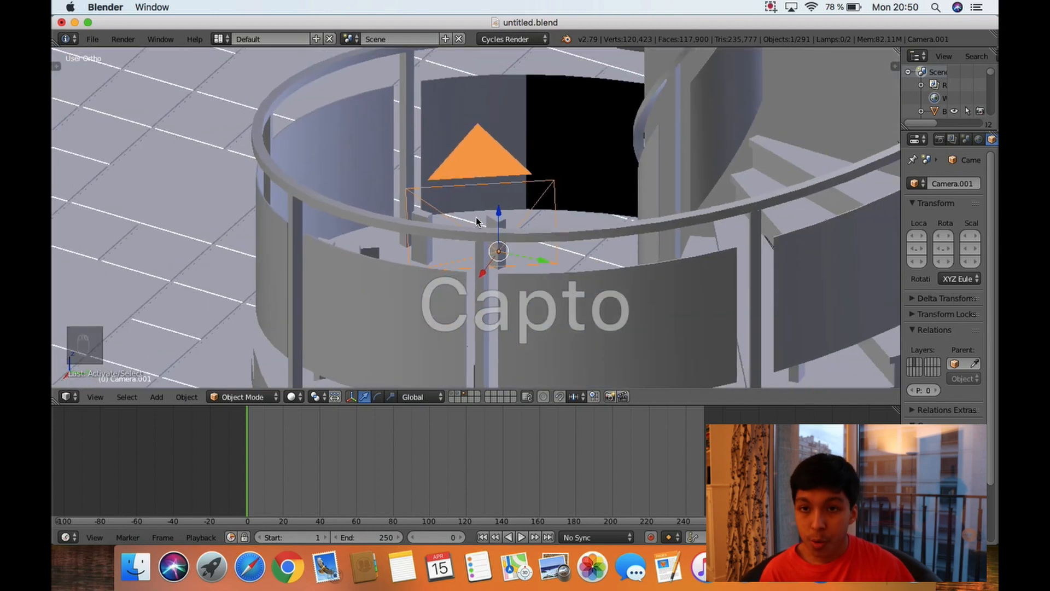
{"action": "scroll", "coordinate": [476, 216], "scroll_direction": "left", "scroll_amount": 5}
{"action": "scroll", "coordinate": [476, 217], "scroll_direction": "left", "scroll_amount": 3}
{"action": "scroll", "coordinate": [476, 218], "scroll_direction": "down", "scroll_amount": 4}
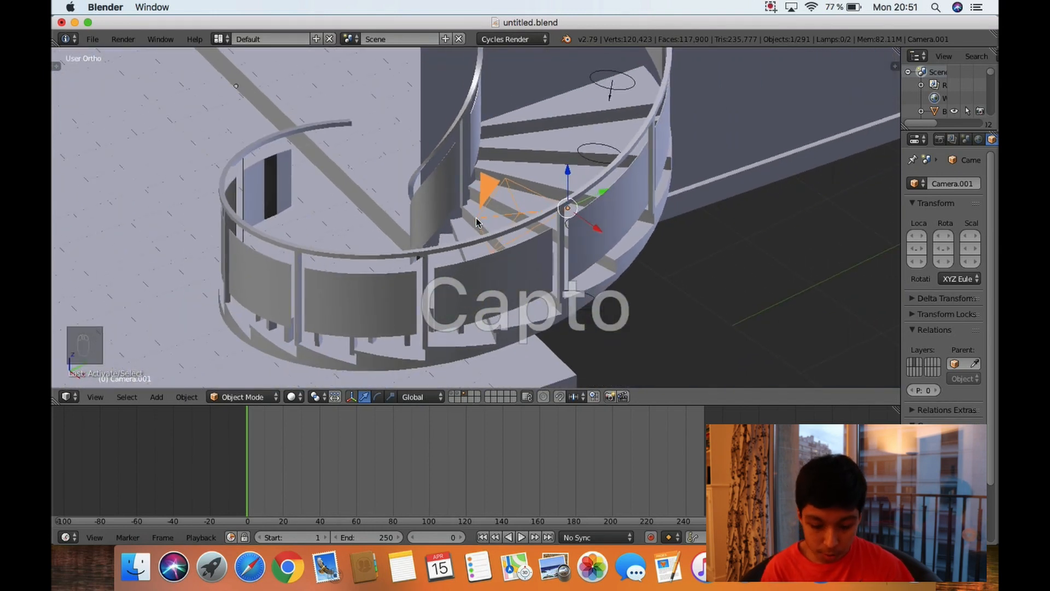
{"action": "scroll", "coordinate": [476, 218], "scroll_direction": "left", "scroll_amount": 3}
{"action": "scroll", "coordinate": [476, 218], "scroll_direction": "down", "scroll_amount": 5}
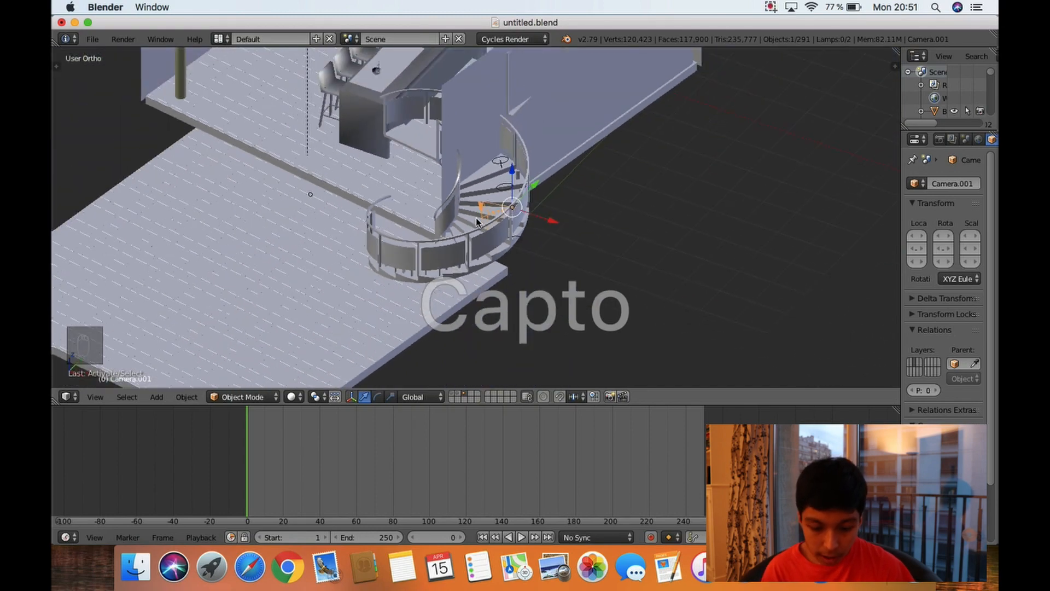
{"action": "scroll", "coordinate": [476, 218], "scroll_direction": "left", "scroll_amount": 3}
{"action": "scroll", "coordinate": [476, 217], "scroll_direction": "up", "scroll_amount": 8}
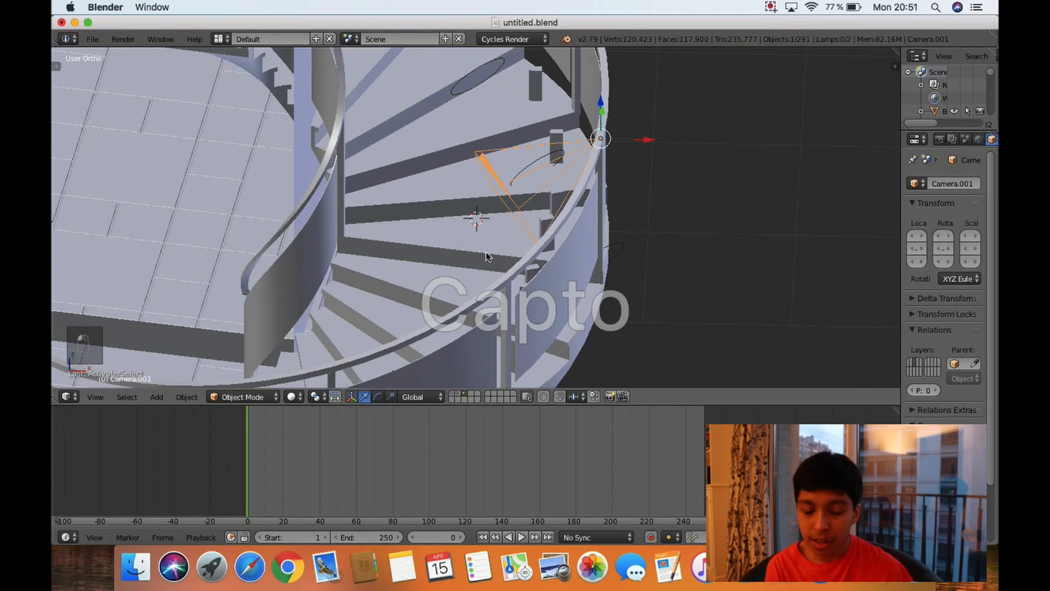
{"action": "scroll", "coordinate": [486, 251], "scroll_direction": "down", "scroll_amount": 3}
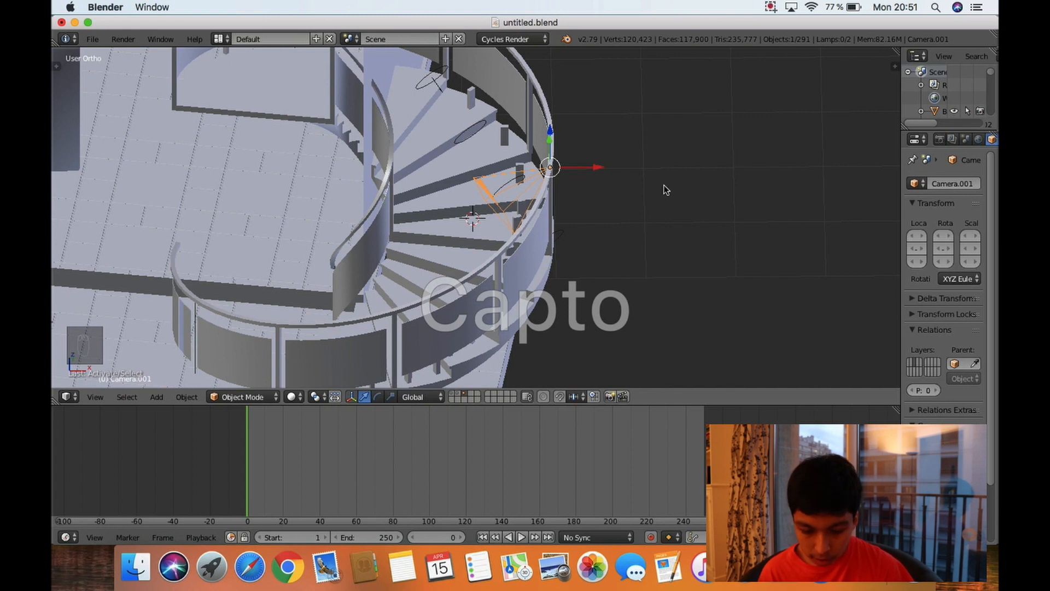
- Select the wind force field on the upper stairs and show its physics settings
{"action": "key", "text": "shift+s"}
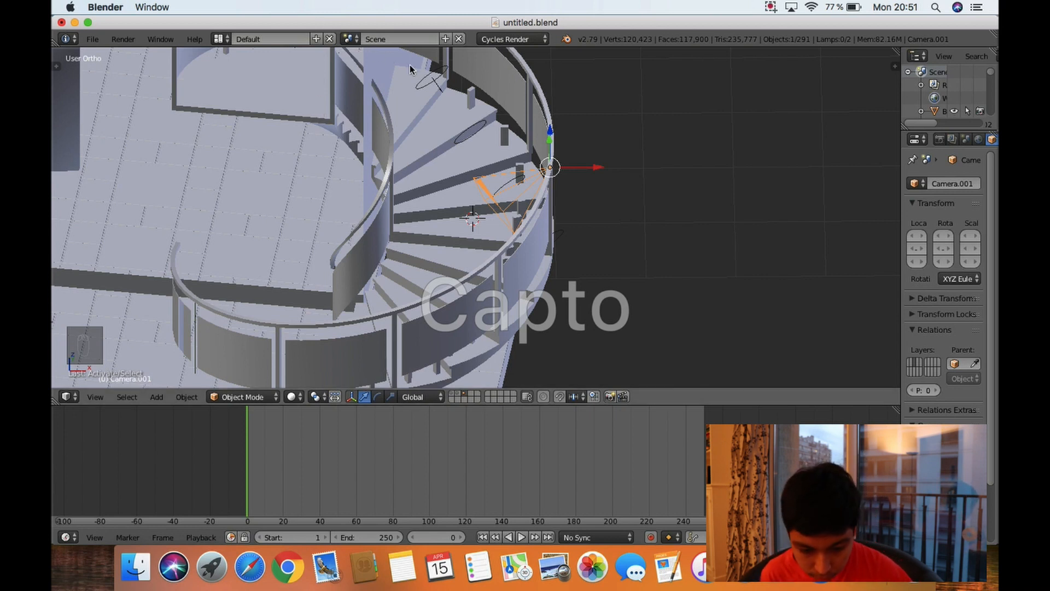
{"action": "right_click", "coordinate": [431, 74]}
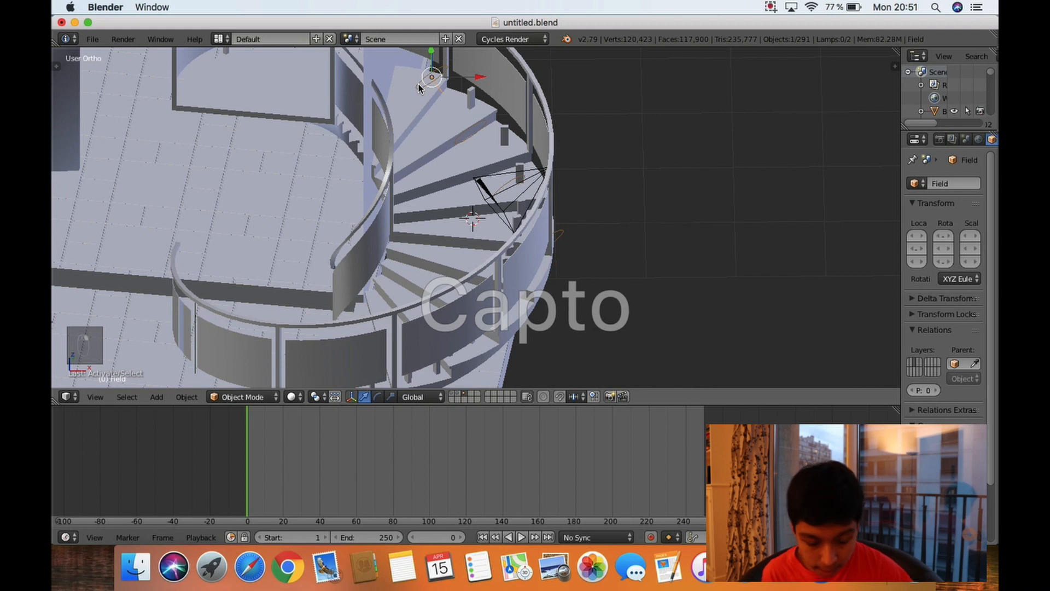
{"action": "key", "text": "shift+a"}
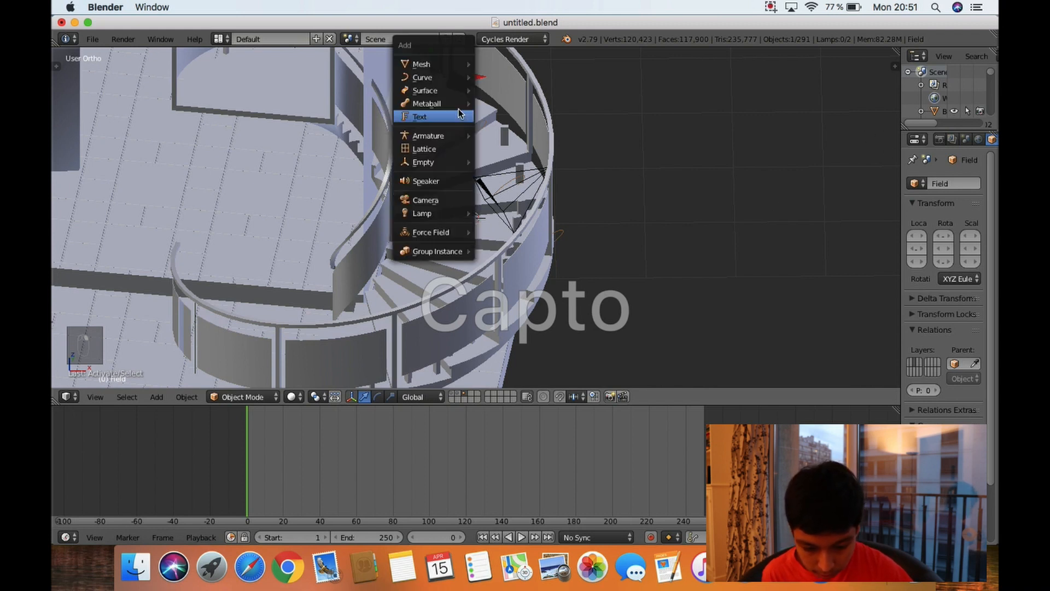
{"action": "mouse_move", "coordinate": [458, 232]}
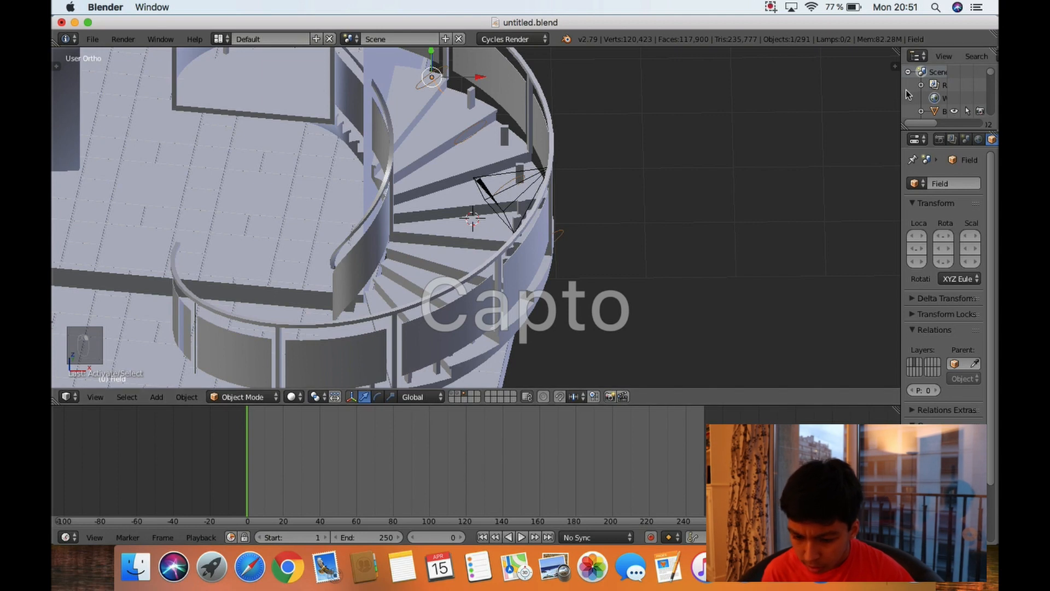
{"action": "left_click_drag", "start_coordinate": [901, 90], "coordinate": [753, 92]}
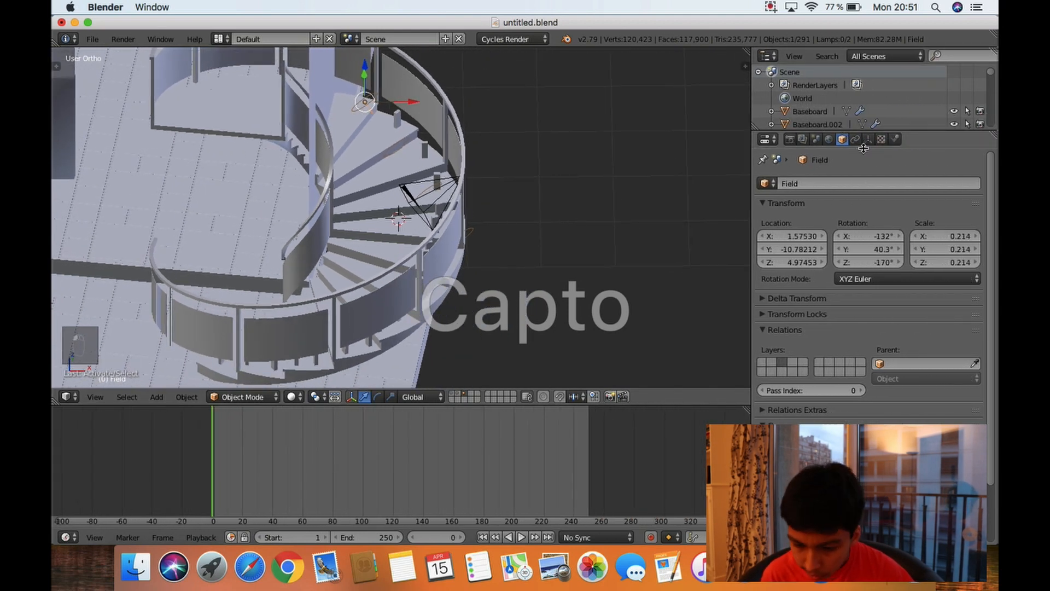
{"action": "left_click", "coordinate": [895, 140]}
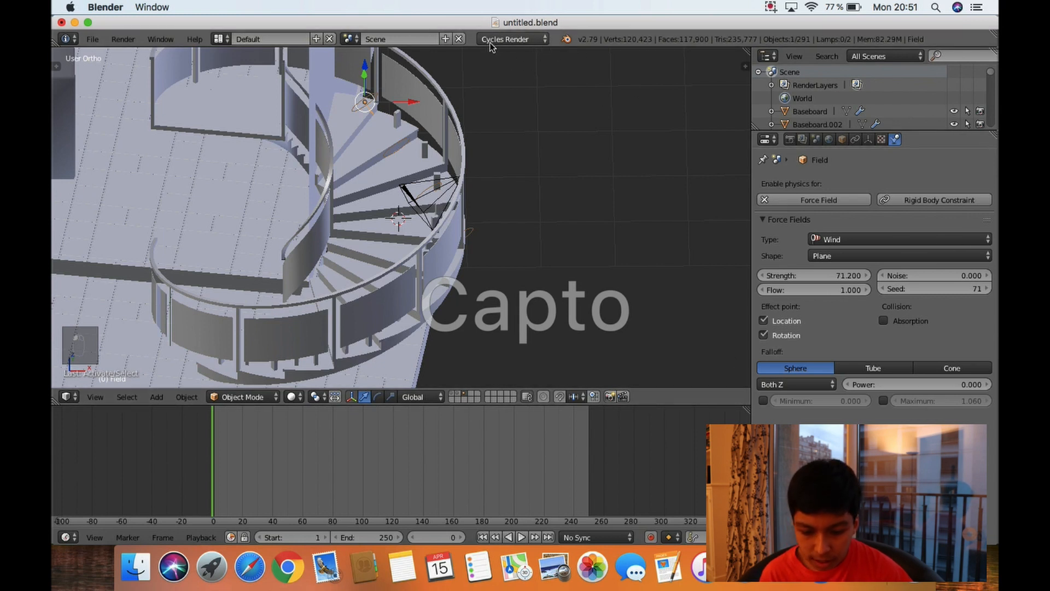
- Switch the render engine to Blender Render and back to Cycles Render
{"action": "left_click", "coordinate": [506, 42]}
{"action": "left_click", "coordinate": [507, 55]}
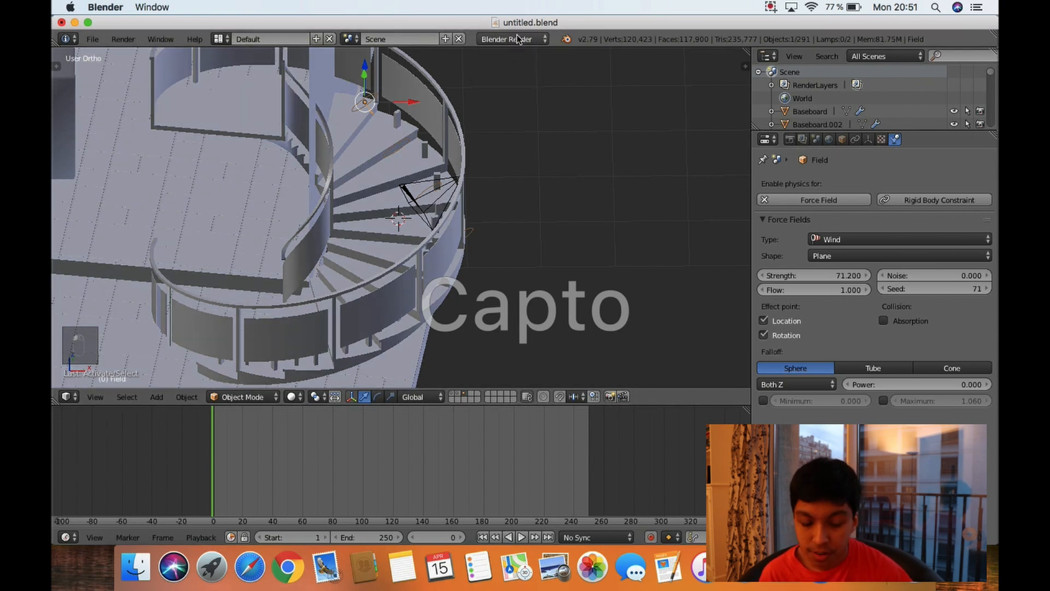
{"action": "left_click", "coordinate": [515, 40]}
{"action": "left_click", "coordinate": [514, 86]}
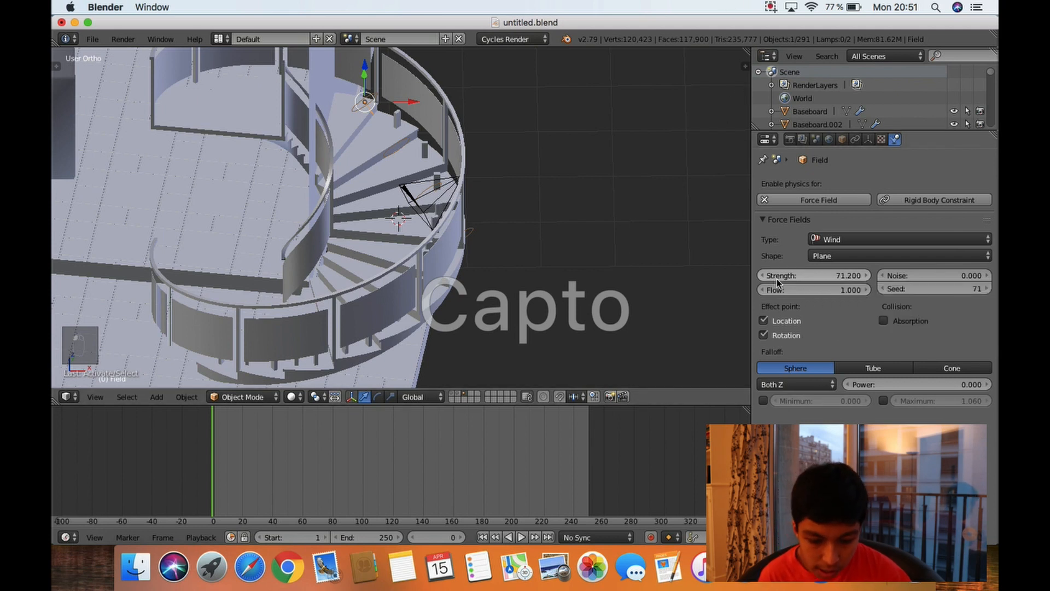
- Enlarge the 3D view again, select the camera on the spiral staircase and look through it
{"action": "scroll", "coordinate": [350, 91], "scroll_direction": "left", "scroll_amount": 3}
{"action": "scroll", "coordinate": [351, 94], "scroll_direction": "up", "scroll_amount": 11}
{"action": "scroll", "coordinate": [351, 94], "scroll_direction": "down", "scroll_amount": 14}
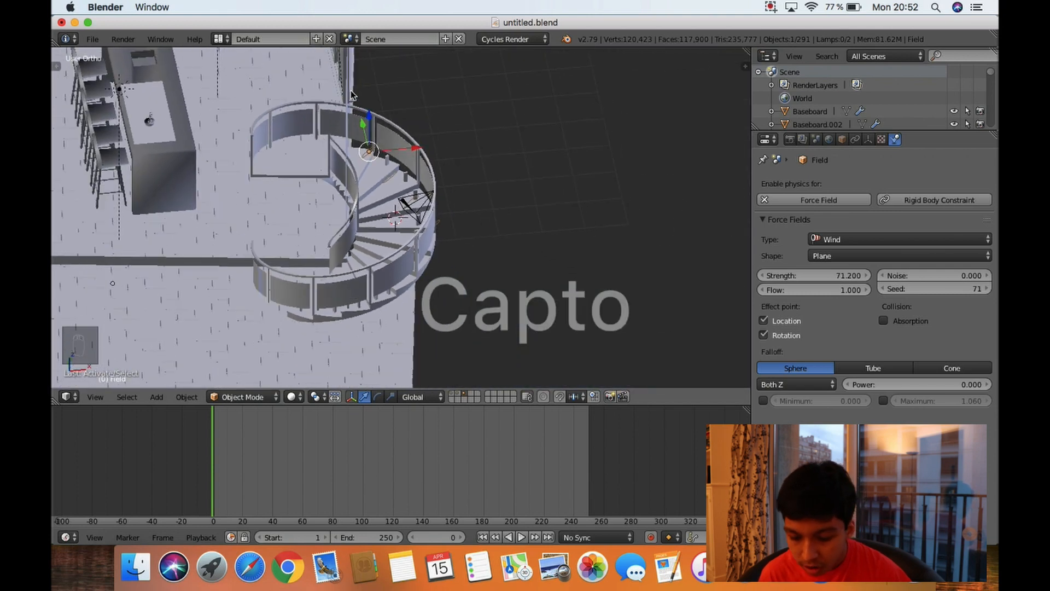
{"action": "scroll", "coordinate": [351, 94], "scroll_direction": "up", "scroll_amount": 4}
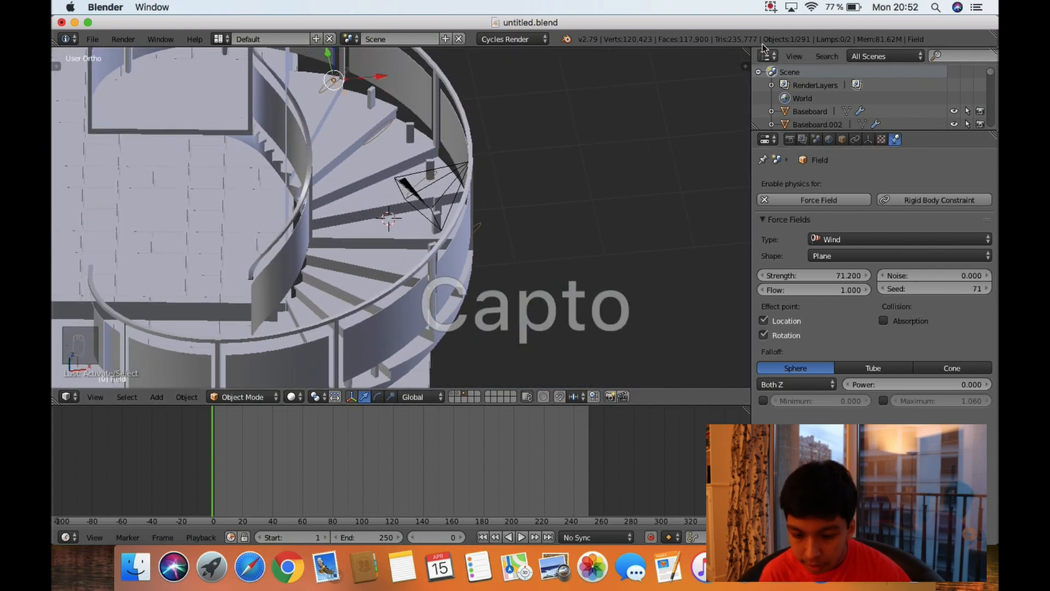
{"action": "left_click_drag", "start_coordinate": [753, 85], "coordinate": [881, 85]}
{"action": "scroll", "coordinate": [547, 164], "scroll_direction": "down", "scroll_amount": 5}
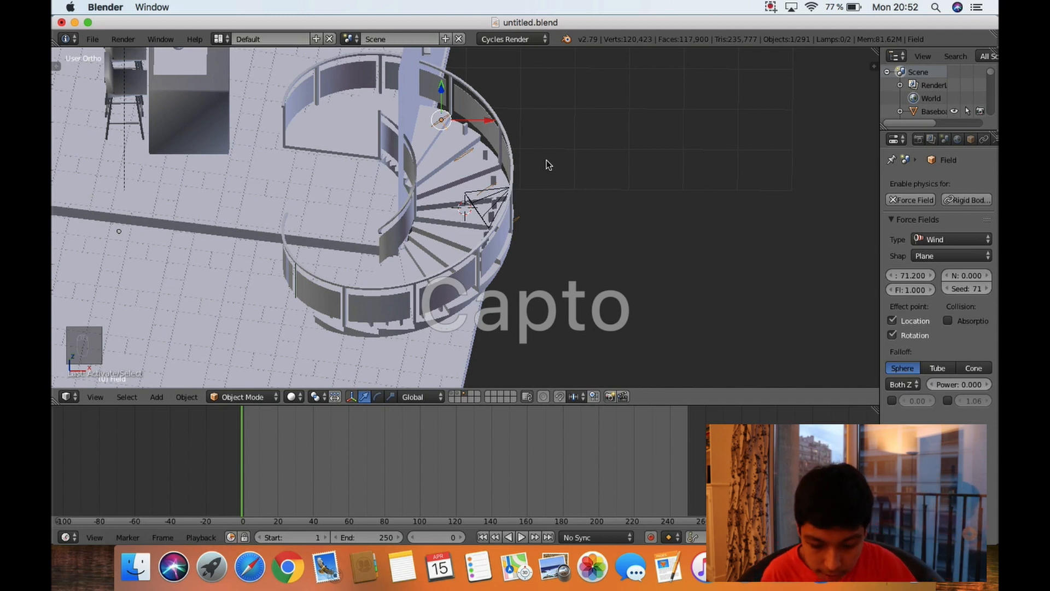
{"action": "right_click", "coordinate": [468, 199]}
{"action": "scroll", "coordinate": [616, 218], "scroll_direction": "left", "scroll_amount": 3}
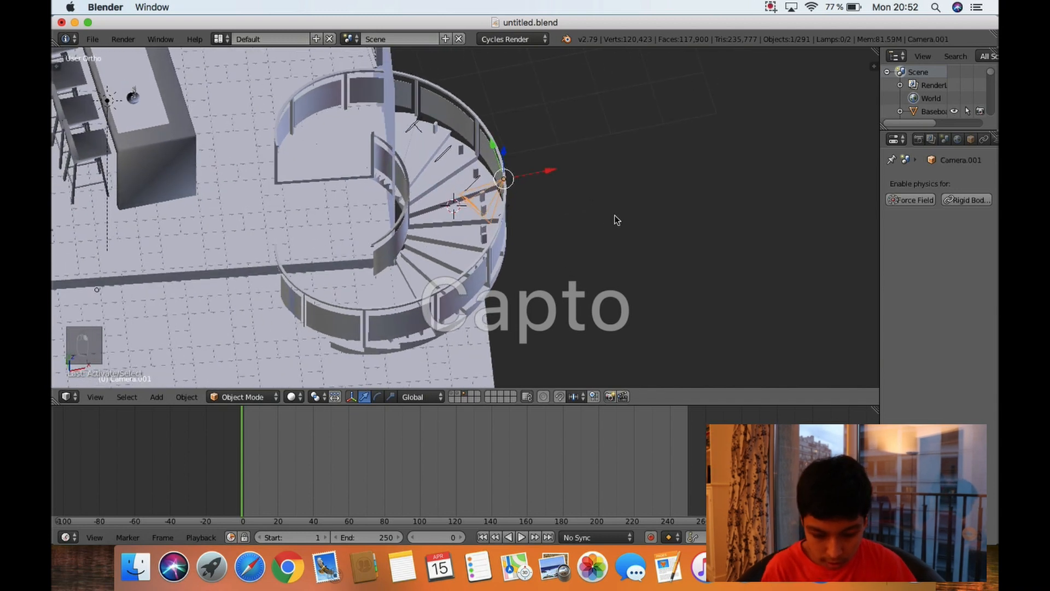
{"action": "key", "text": "KP_0"}
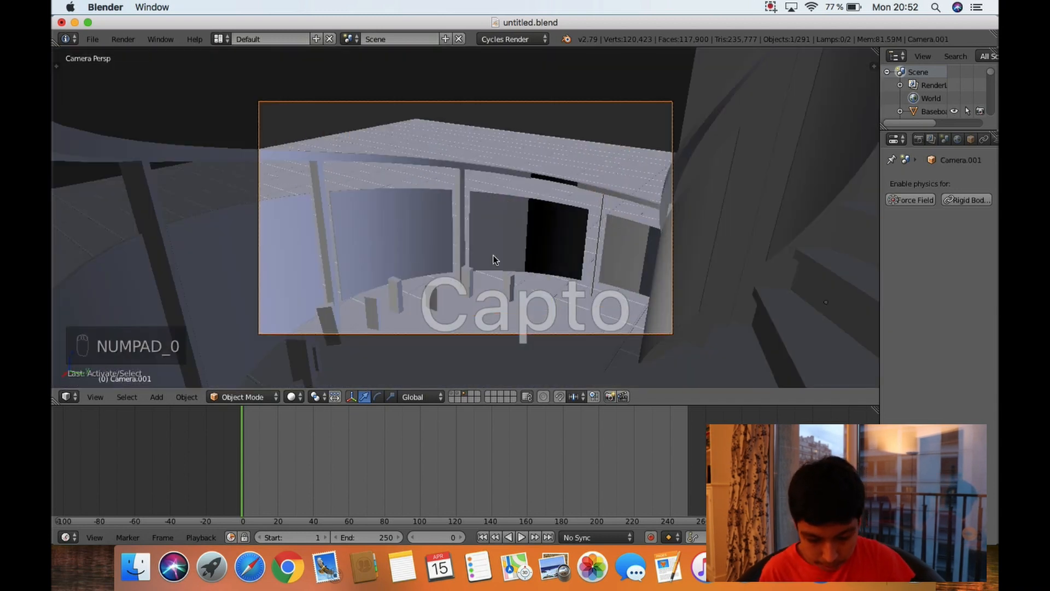
- Try reframing the camera lower on the curved railing with fly navigation, and undo the change
{"action": "key", "text": "shift+f"}
{"action": "left_click", "coordinate": [468, 222]}
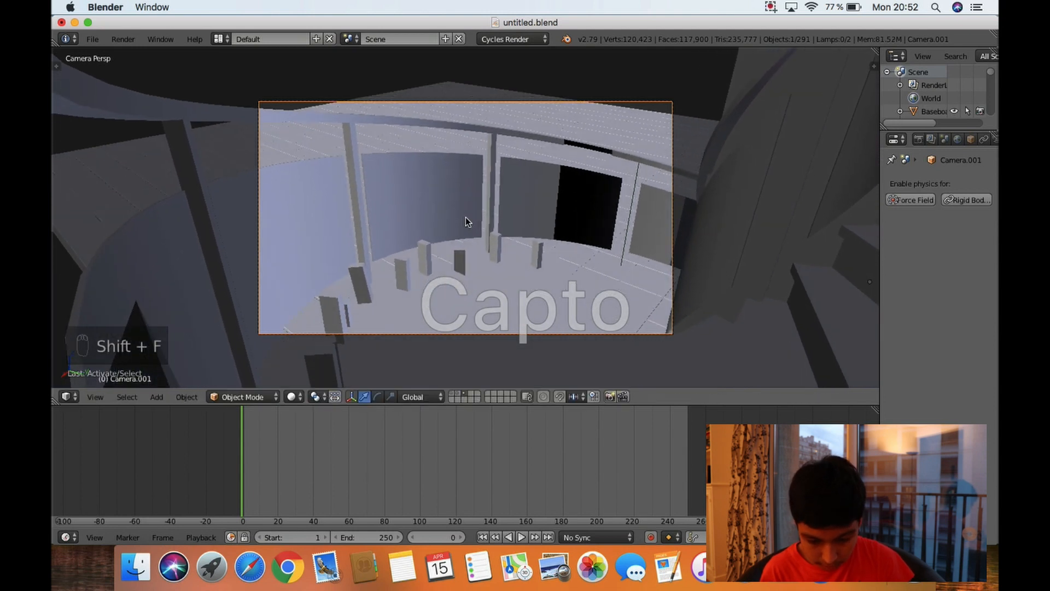
{"action": "key", "text": "shift+f"}
{"action": "left_click", "coordinate": [464, 220]}
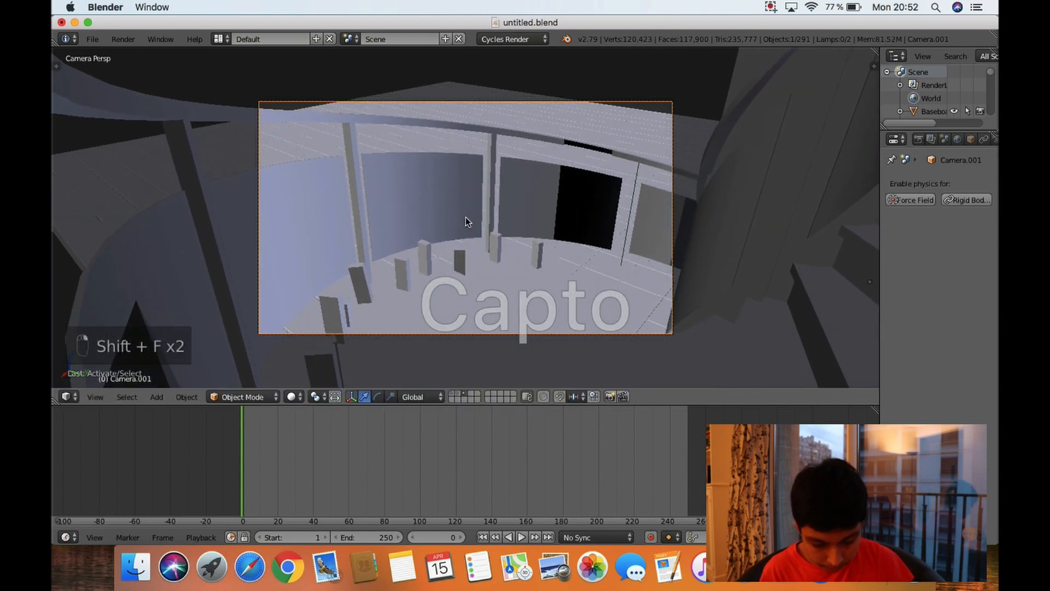
{"action": "key", "text": "super+z"}
- Insert a keyframe for the selected wind force field at frame 1
{"action": "left_click", "coordinate": [244, 434]}
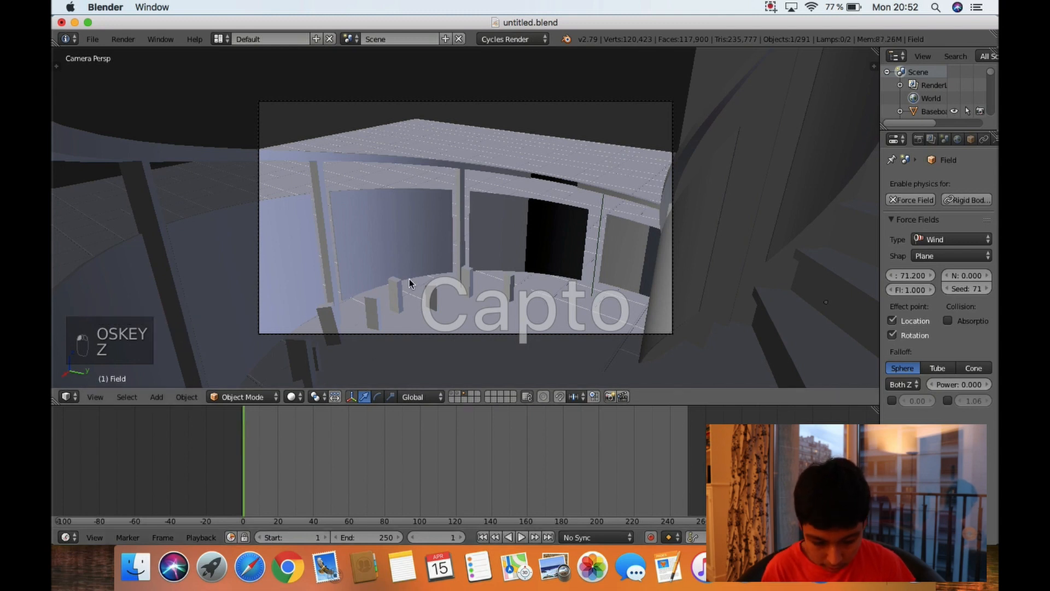
{"action": "key", "text": "i"}
{"action": "left_click", "coordinate": [363, 338]}
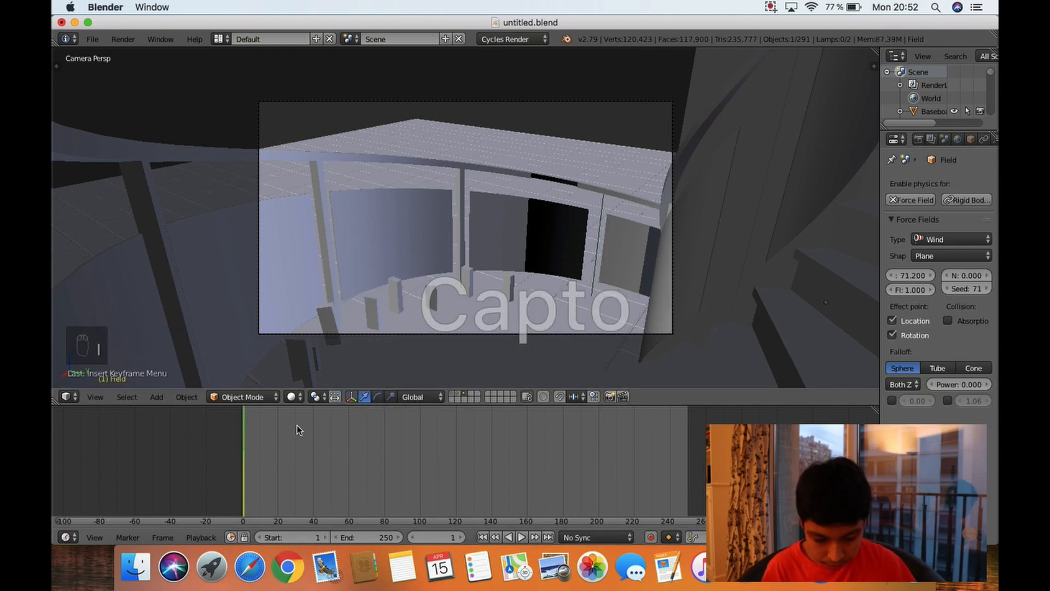
- At frame 33, fly the staircase camera forward towards the curved railing panels and insert a keyframe for it
{"action": "left_click_drag", "start_coordinate": [240, 450], "coordinate": [301, 450]}
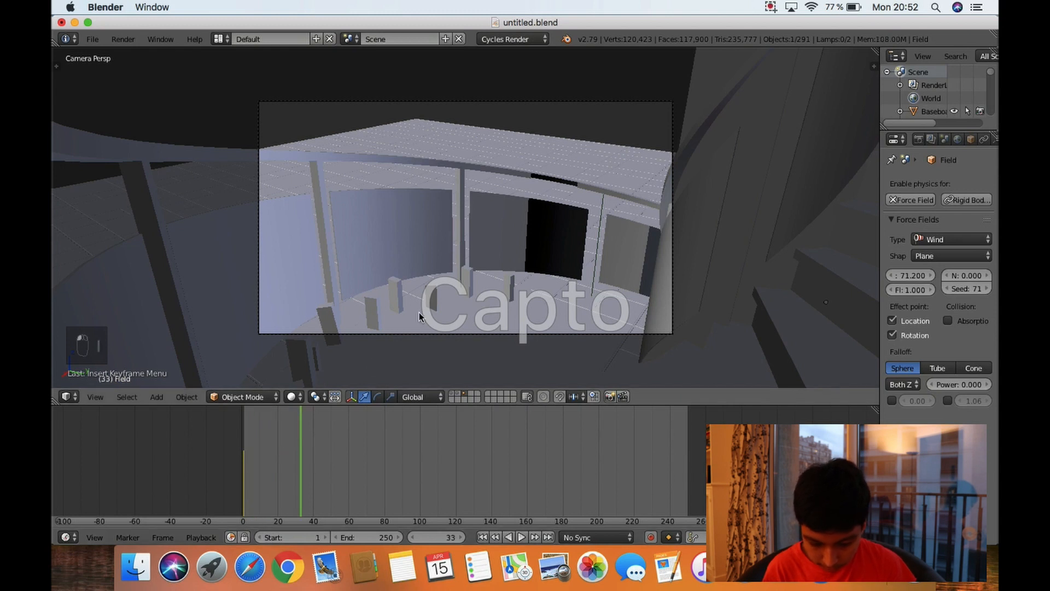
{"action": "right_click", "coordinate": [530, 333]}
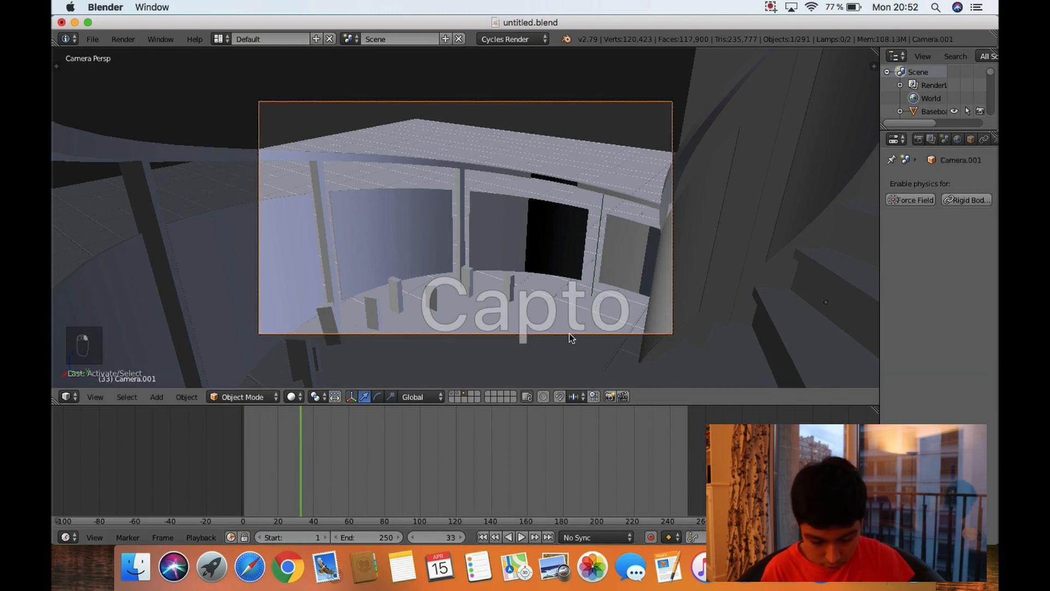
{"action": "key", "text": "shift+f"}
{"action": "key", "text": "w"}
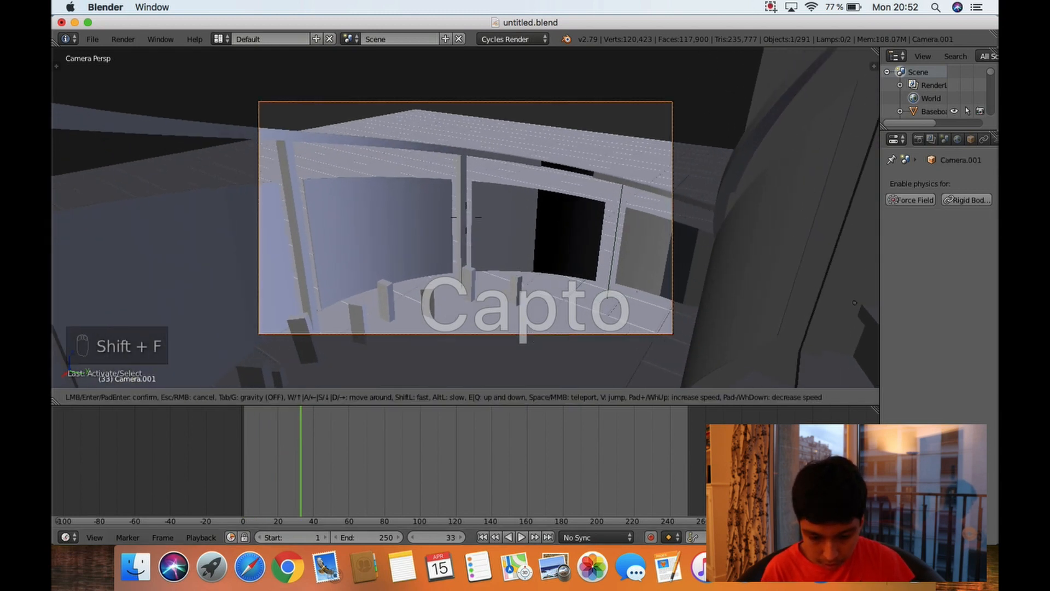
{"action": "key", "text": "s"}
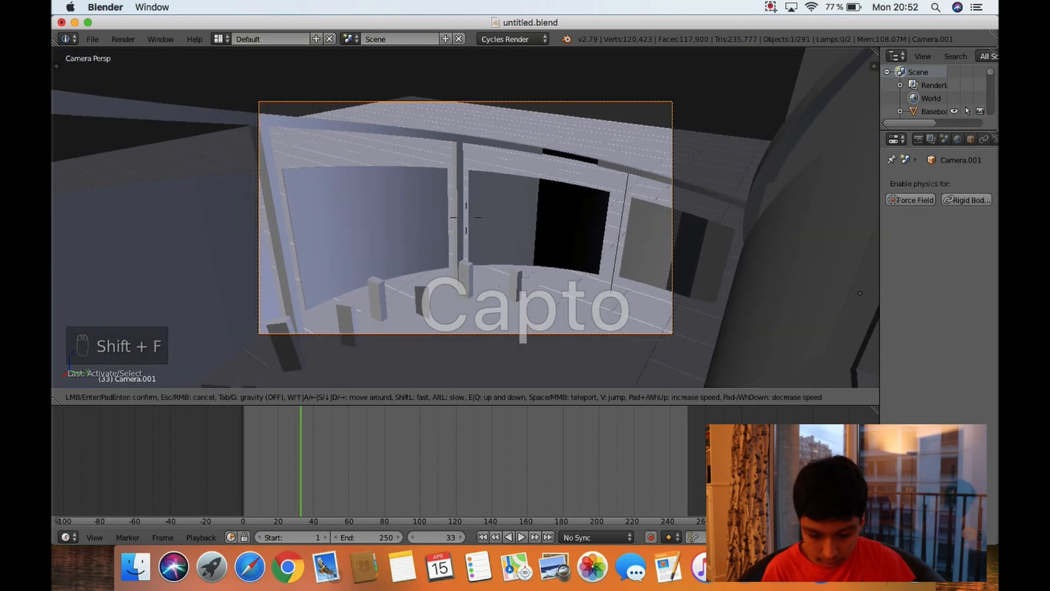
{"action": "key", "text": "w"}
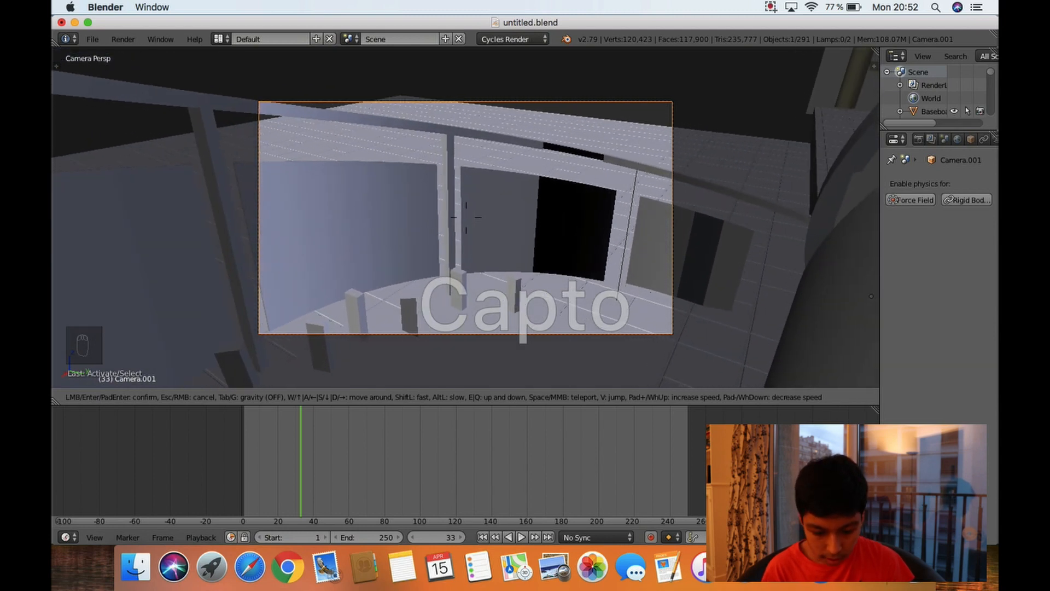
{"action": "left_click", "coordinate": [464, 217]}
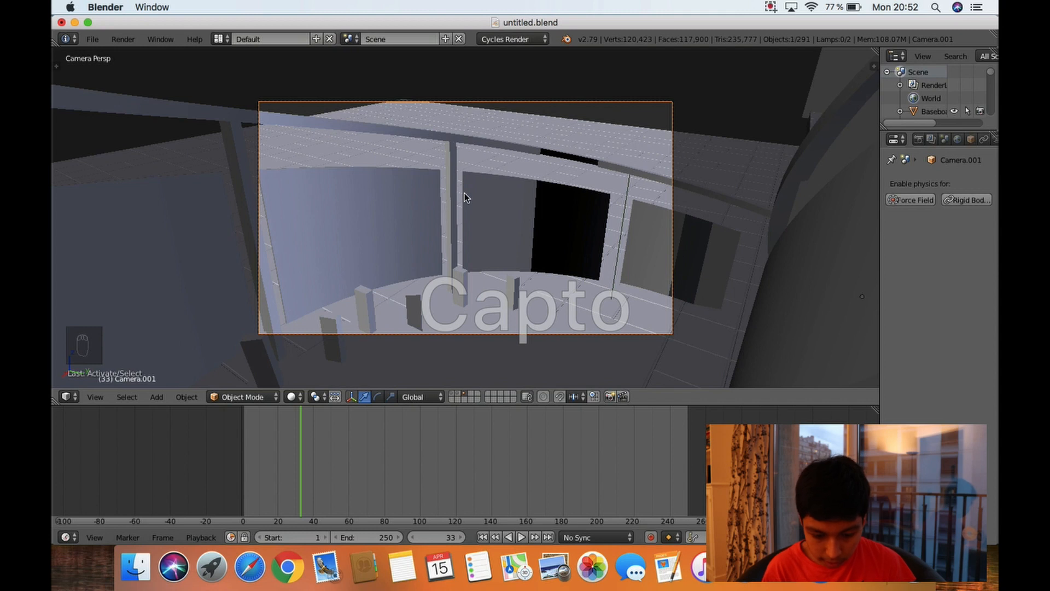
{"action": "key", "text": "i"}
{"action": "left_click", "coordinate": [465, 194]}
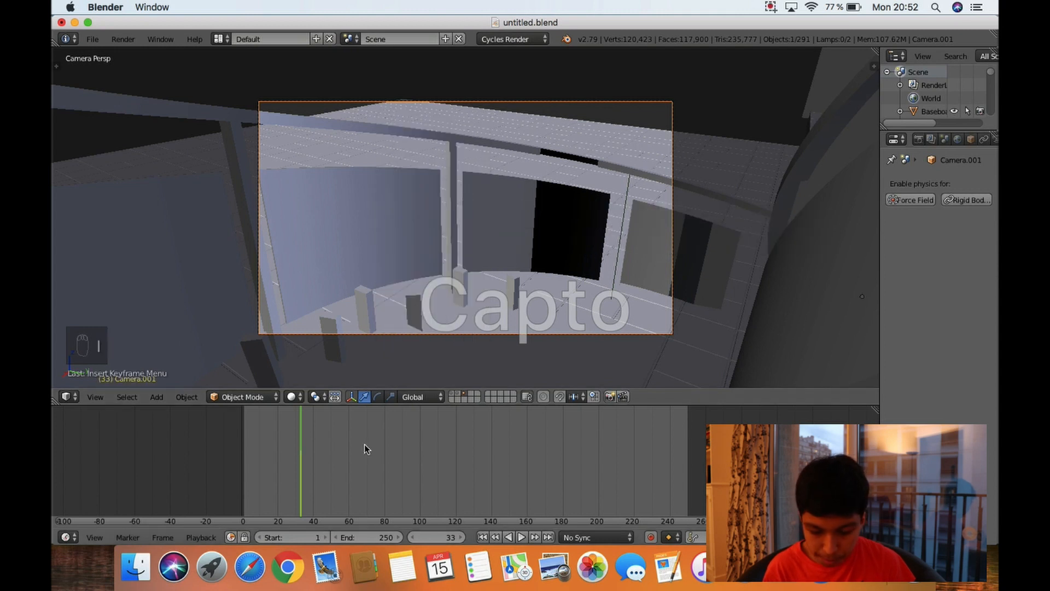
- At frame 58, fly the camera over the curved railing towards the tiled floor and insert a keyframe for it
{"action": "left_click", "coordinate": [344, 448]}
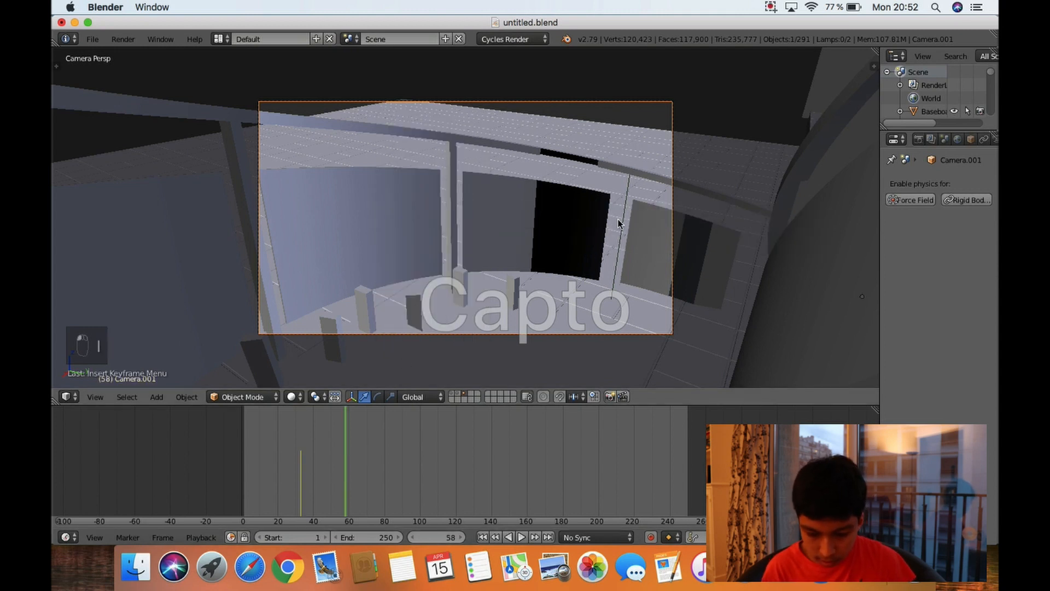
{"action": "key", "text": "shift+f"}
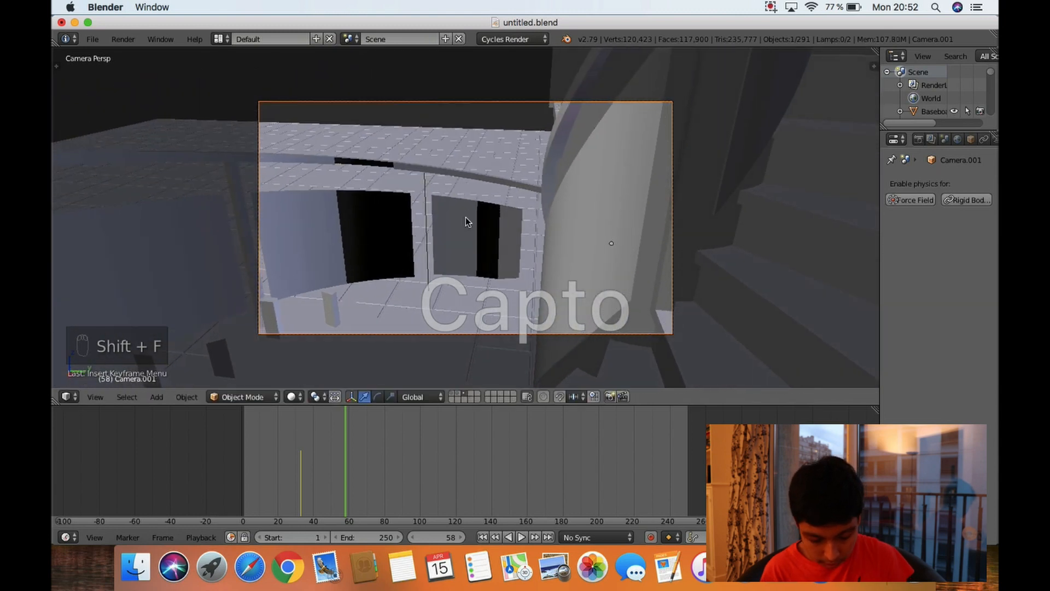
{"action": "key", "text": "shift+f"}
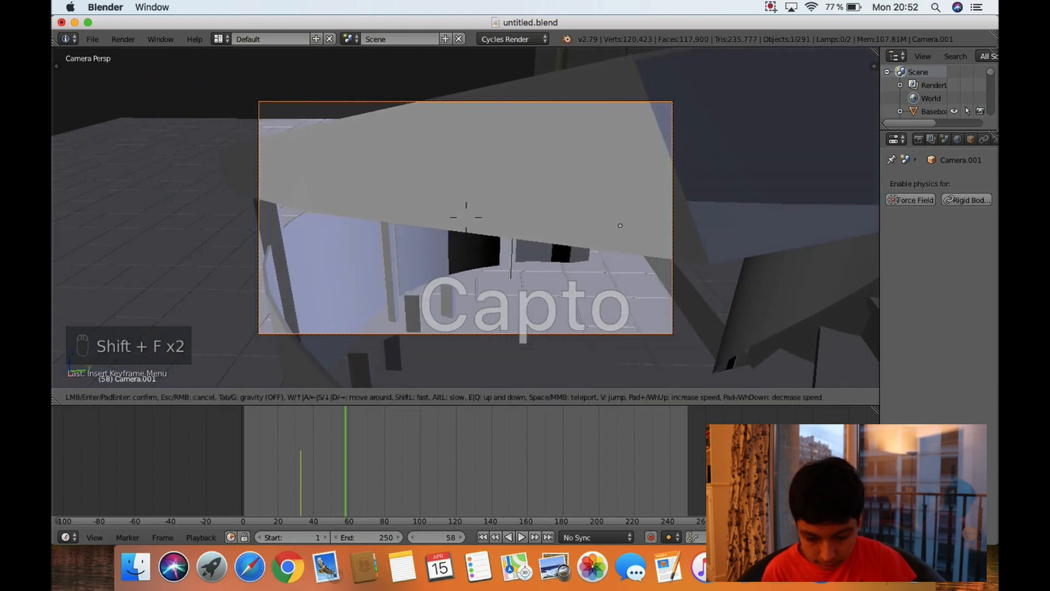
{"action": "key", "text": "w"}
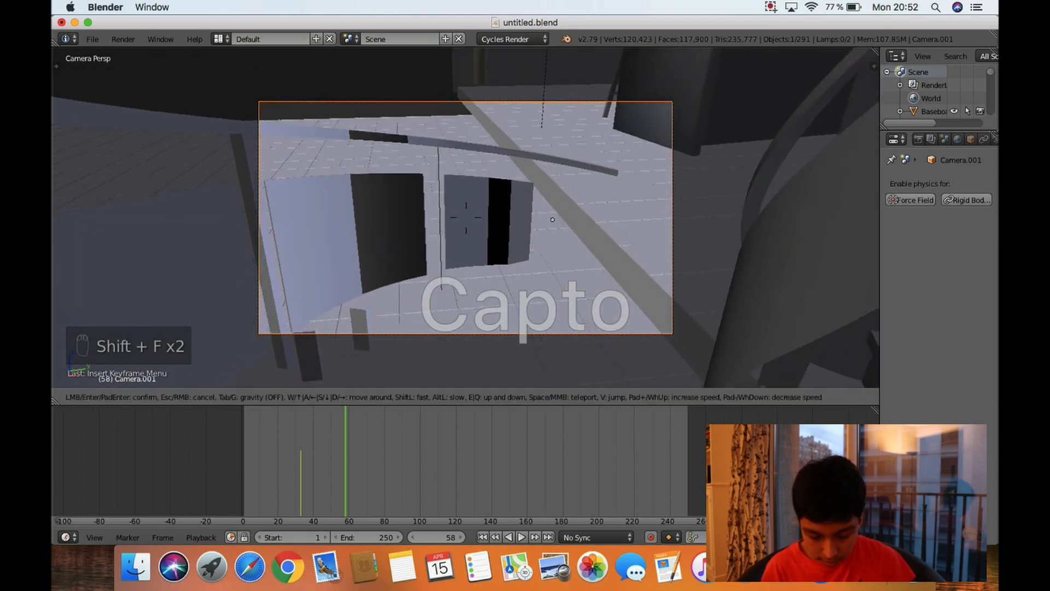
{"action": "left_click", "coordinate": [465, 217]}
{"action": "key", "text": "i"}
{"action": "left_click", "coordinate": [464, 218]}
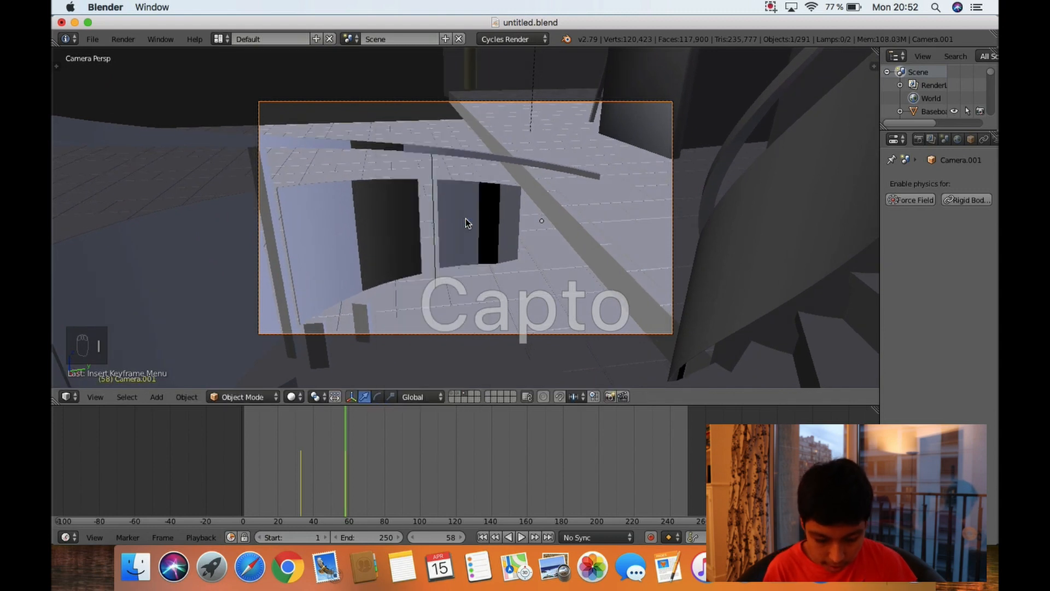
- At frame 79, fly the camera past the railing to face the end of the kitchen counter and insert a keyframe
{"action": "mouse_move", "coordinate": [370, 467]}
{"action": "left_mouse_down"}
{"action": "mouse_move", "coordinate": [215, 468]}
{"action": "mouse_move", "coordinate": [382, 463]}
{"action": "left_mouse_up"}
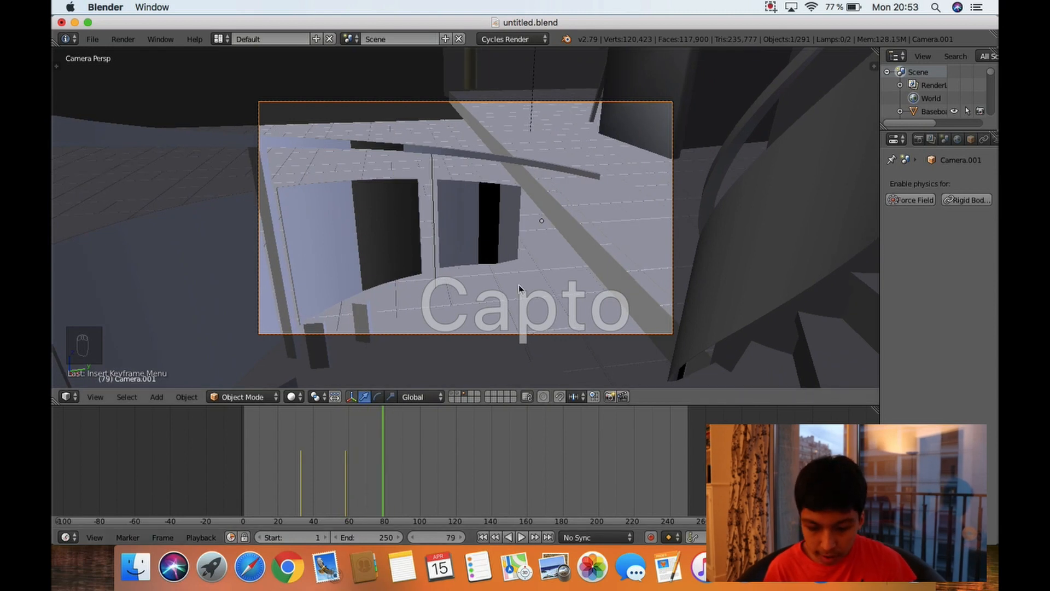
{"action": "key", "text": "shift+f"}
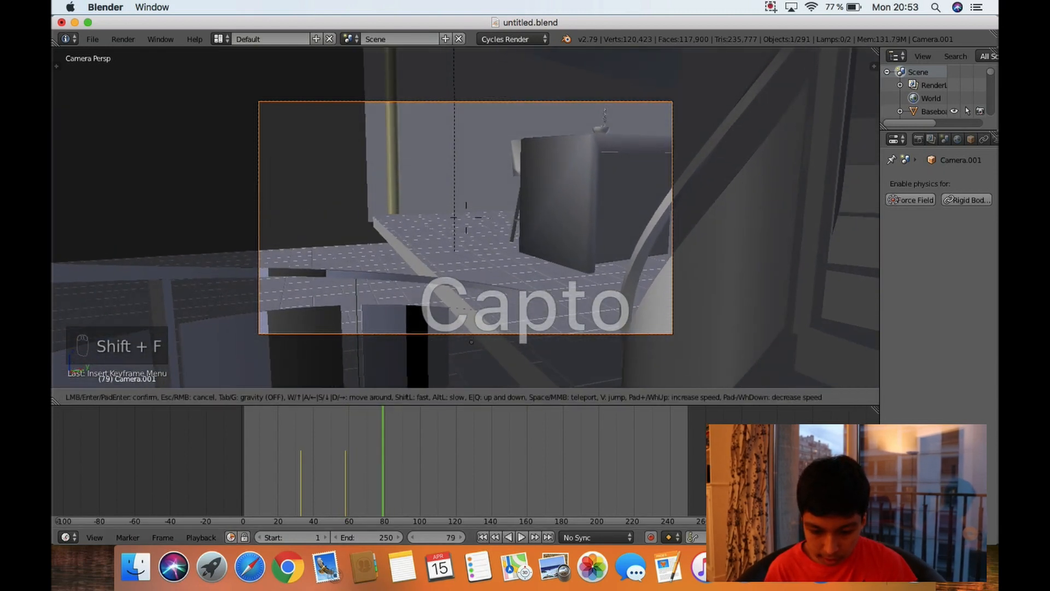
{"action": "left_click", "coordinate": [465, 217]}
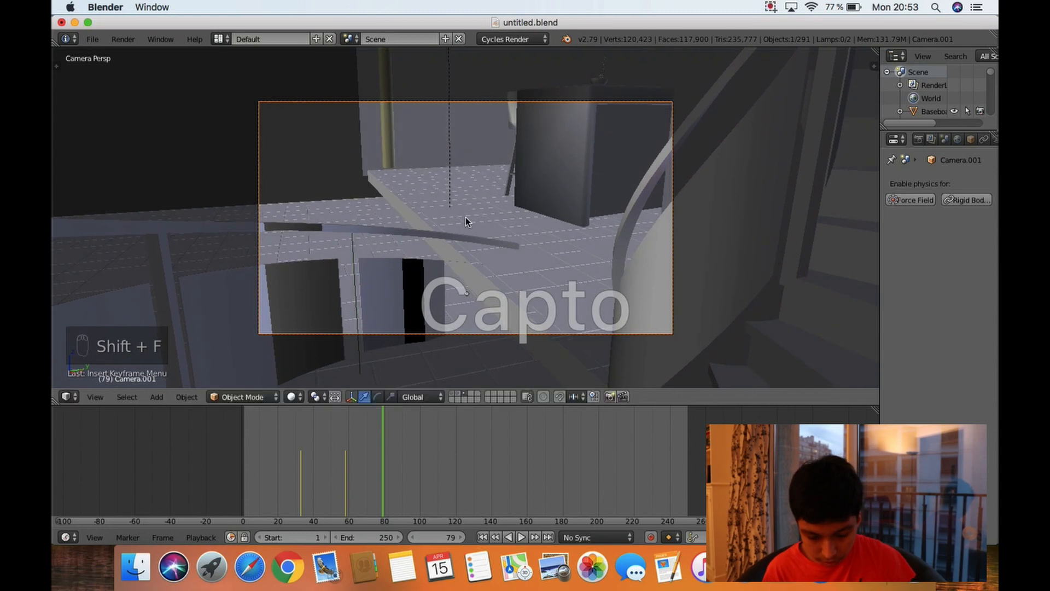
{"action": "key", "text": "shift+f"}
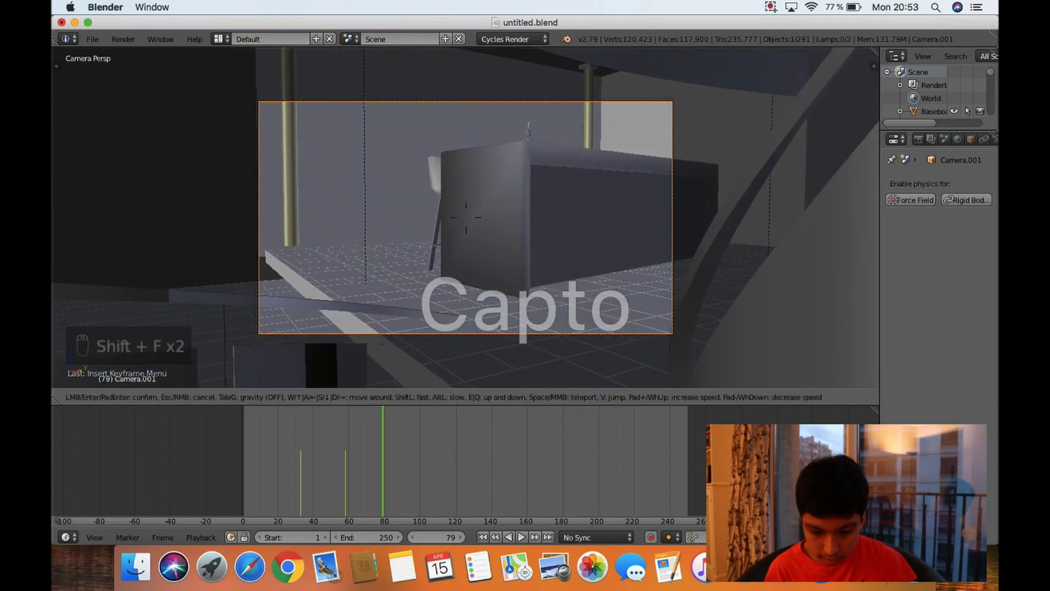
{"action": "left_click", "coordinate": [465, 218]}
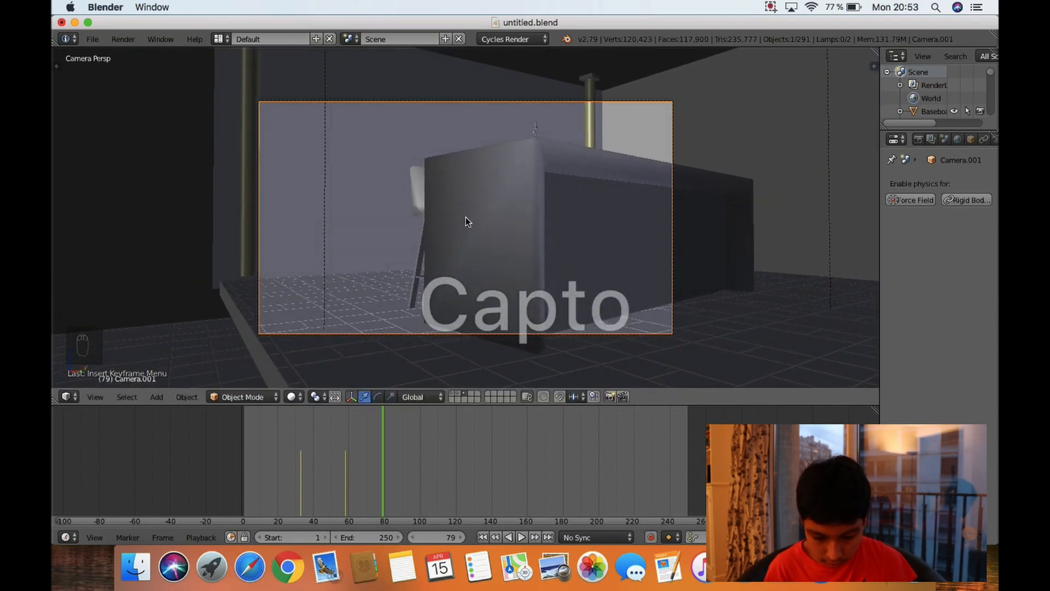
{"action": "key", "text": "i"}
{"action": "left_click", "coordinate": [465, 217]}
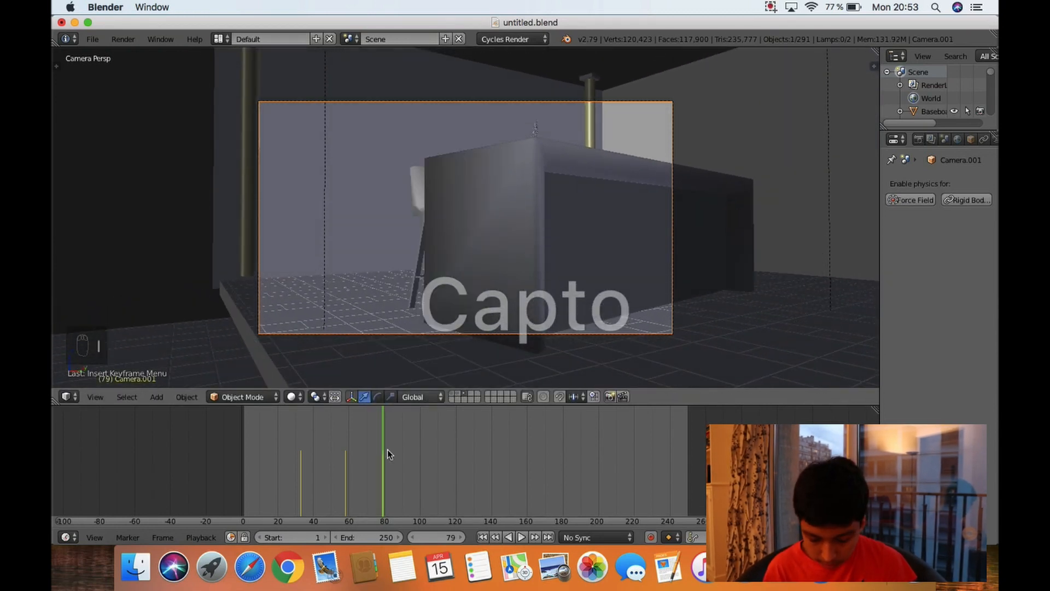
- Play back the camera animation from frame 0 and return to frame 0
{"action": "left_click", "coordinate": [279, 454]}
{"action": "key", "text": "alt+a"}
{"action": "key", "text": "Escape"}
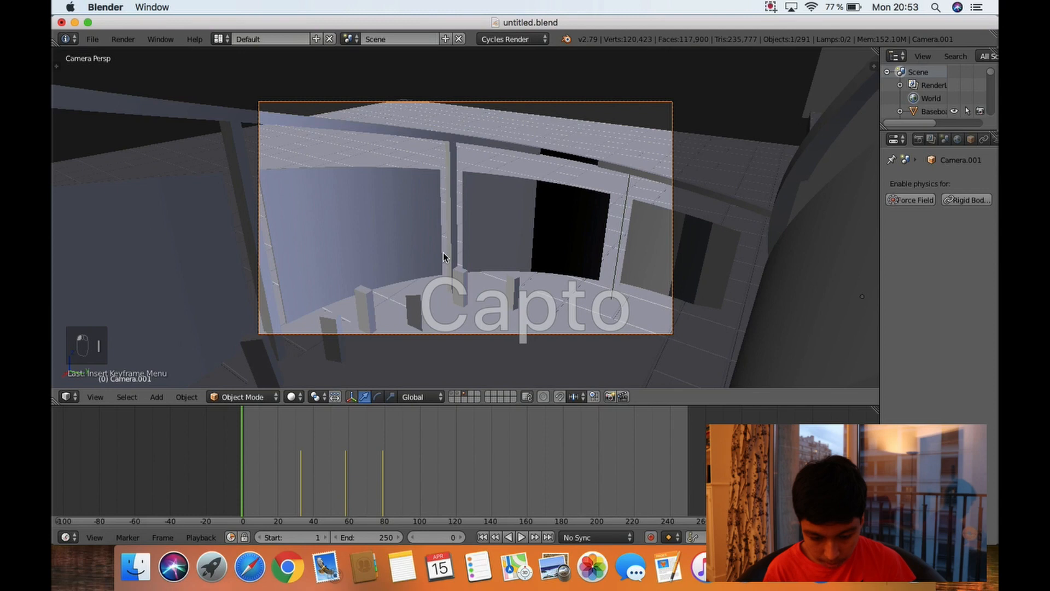
{"action": "key", "text": "alt+a"}
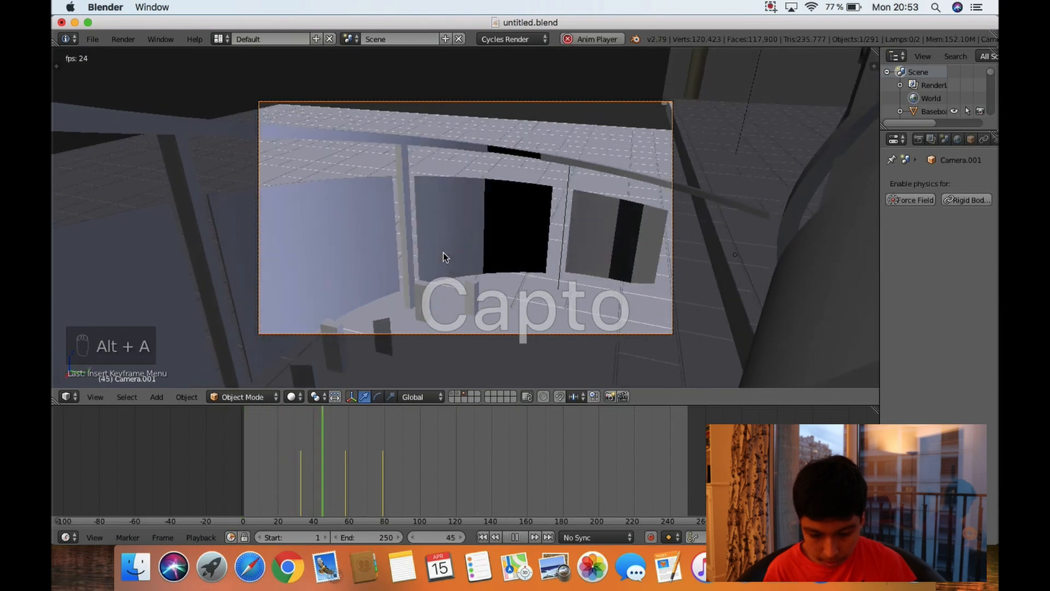
{"action": "key", "text": "alt+a"}
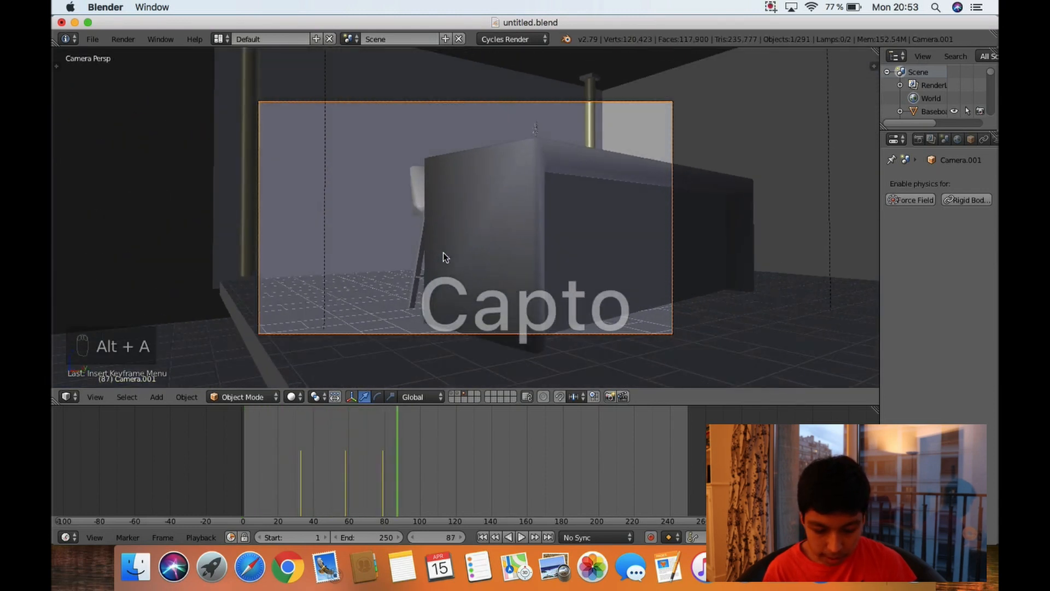
{"action": "left_click_drag", "start_coordinate": [450, 514], "coordinate": [202, 461]}
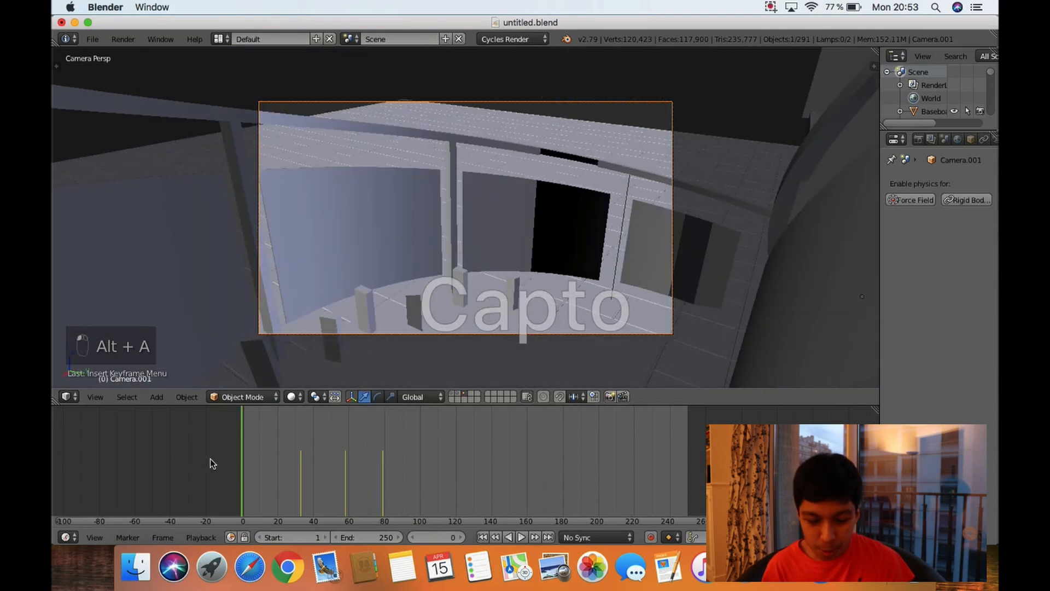
- Leave the camera view and widen the properties area to check the rigid body settings of the staircase railing and a small stair block
{"action": "scroll", "coordinate": [534, 175], "scroll_direction": "down", "scroll_amount": 10}
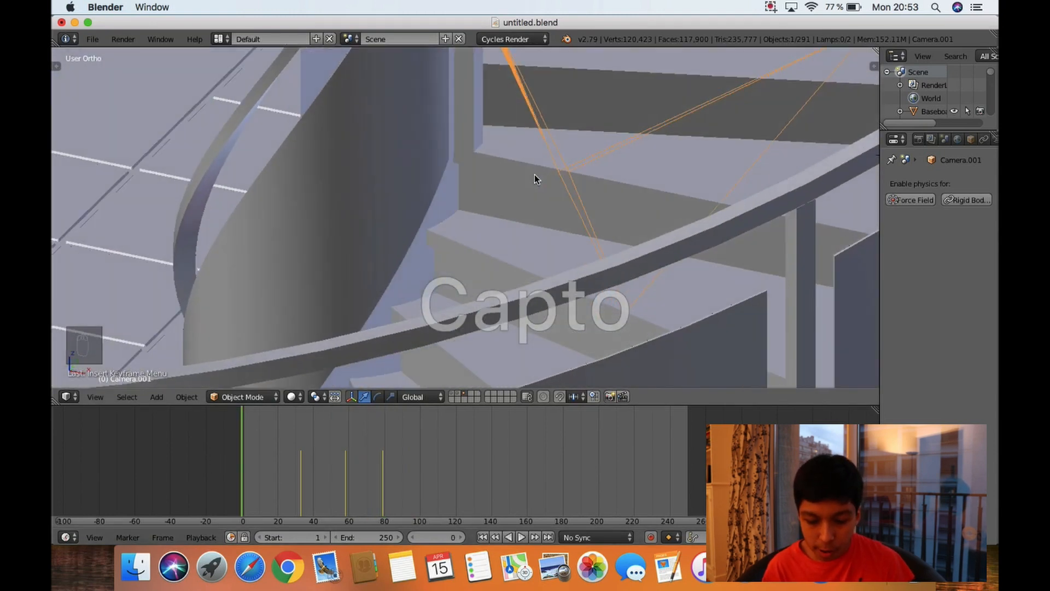
{"action": "scroll", "coordinate": [545, 102], "scroll_direction": "up", "scroll_amount": 3}
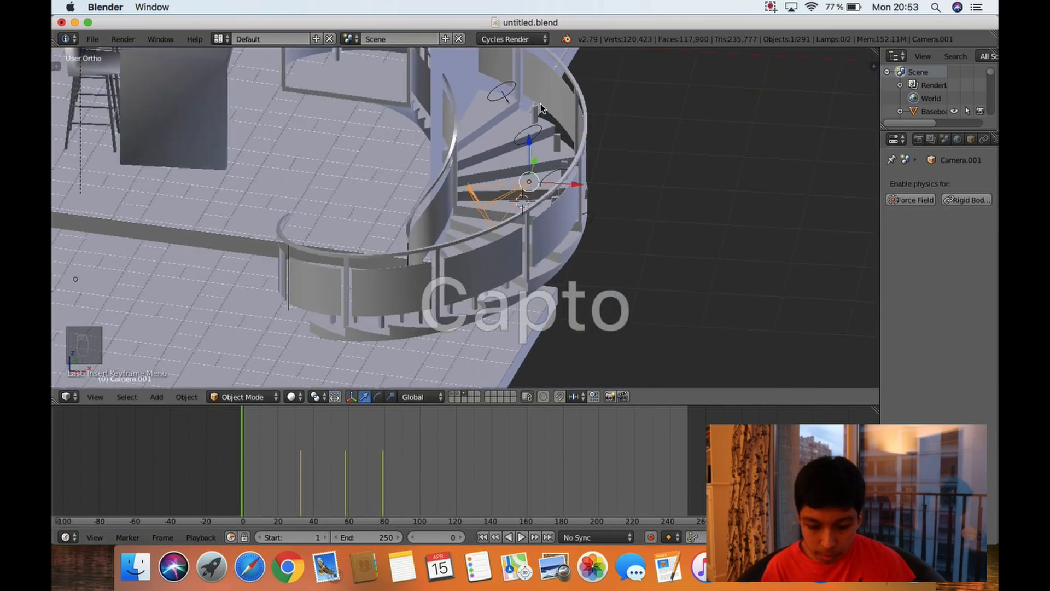
{"action": "scroll", "coordinate": [545, 102], "scroll_direction": "down", "scroll_amount": 3}
{"action": "right_click", "coordinate": [470, 153]}
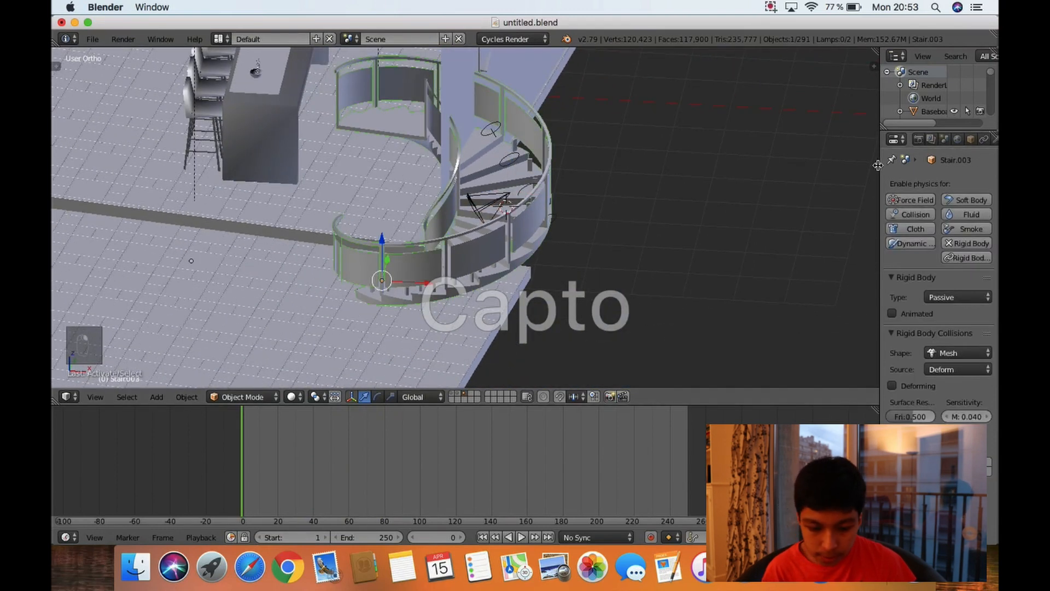
{"action": "left_click_drag", "start_coordinate": [878, 165], "coordinate": [728, 166]}
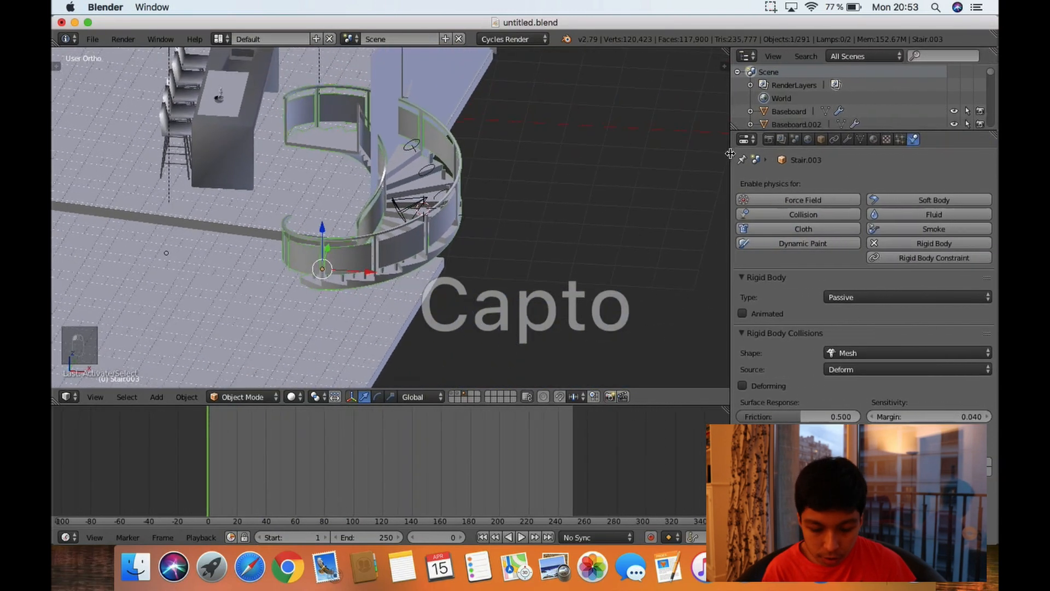
{"action": "right_click", "coordinate": [443, 179]}
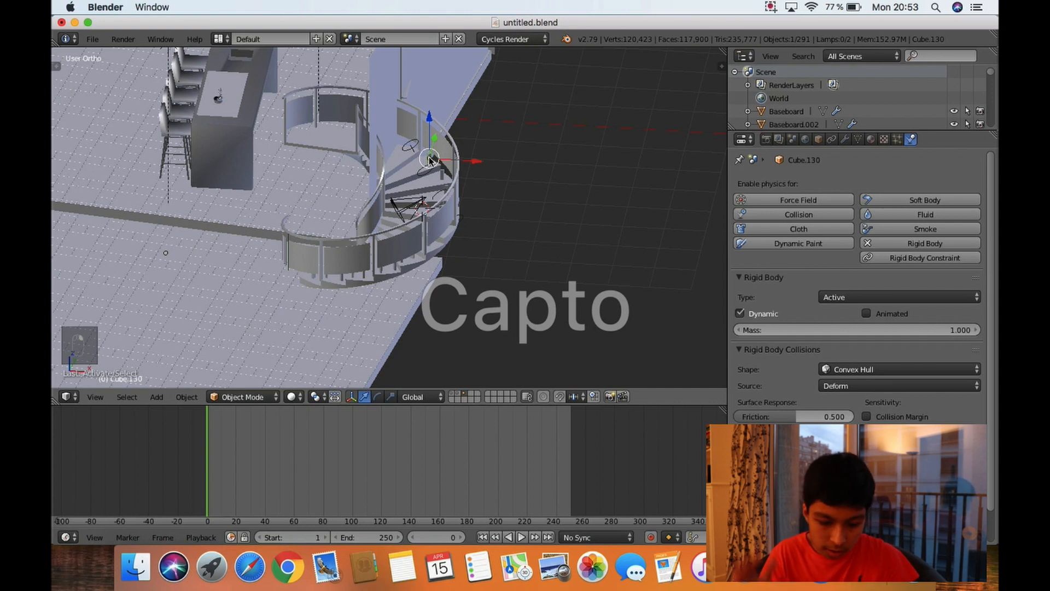
- Remove the staircase railing's rigid body and add it again with type Passive and collision shape Mesh
{"action": "right_click", "coordinate": [378, 179]}
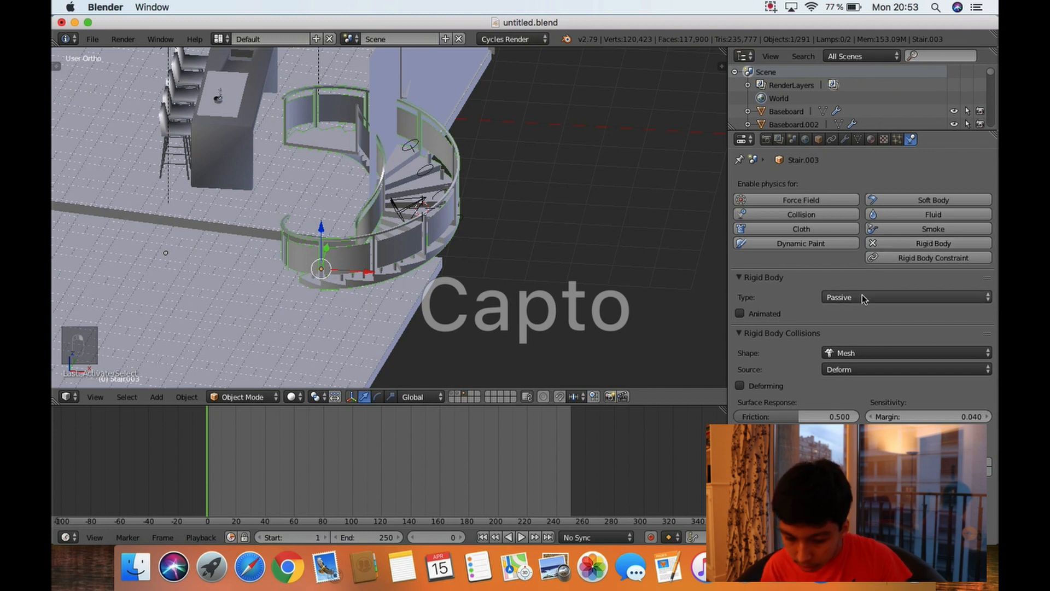
{"action": "left_click", "coordinate": [880, 243]}
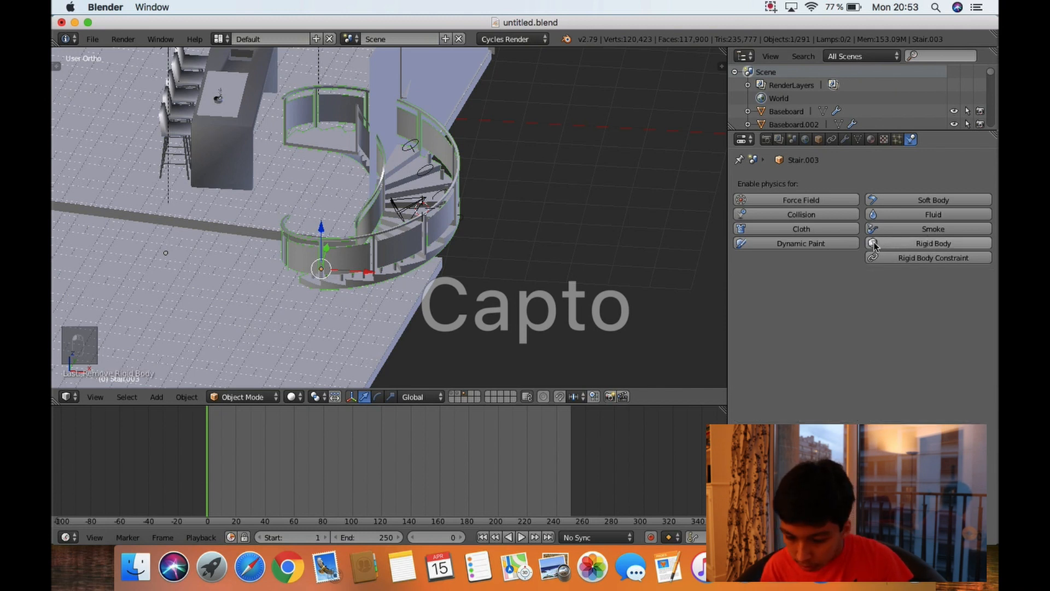
{"action": "left_click", "coordinate": [914, 247]}
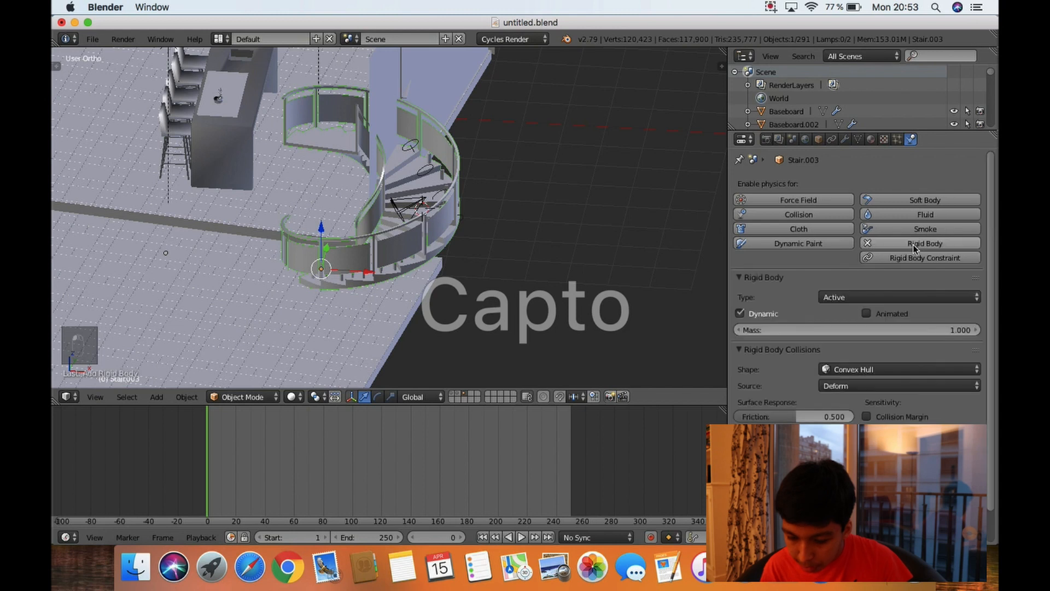
{"action": "left_click", "coordinate": [855, 297]}
{"action": "left_click", "coordinate": [854, 269]}
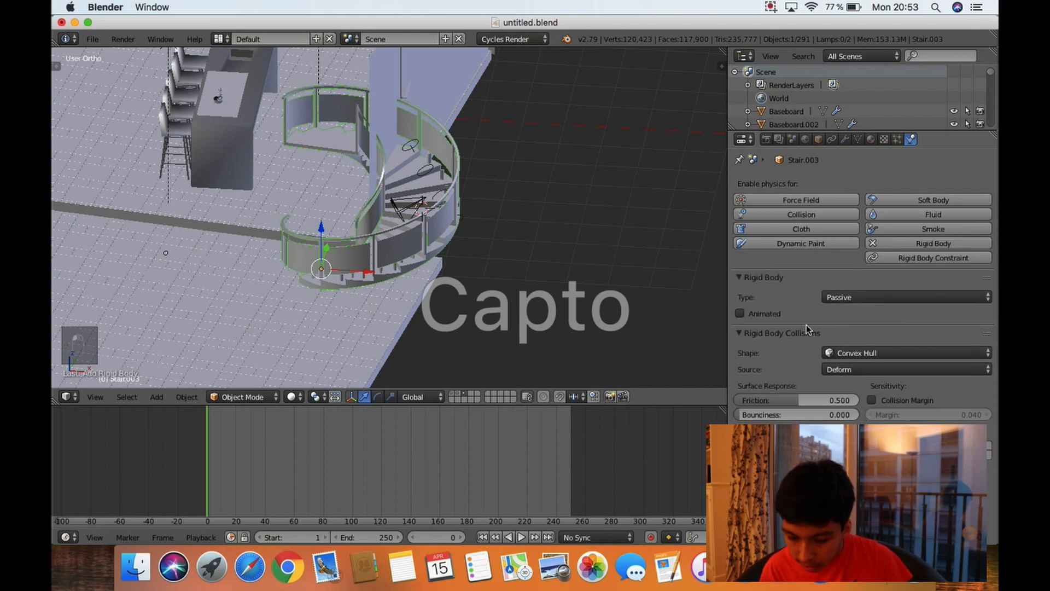
{"action": "left_click", "coordinate": [860, 356]}
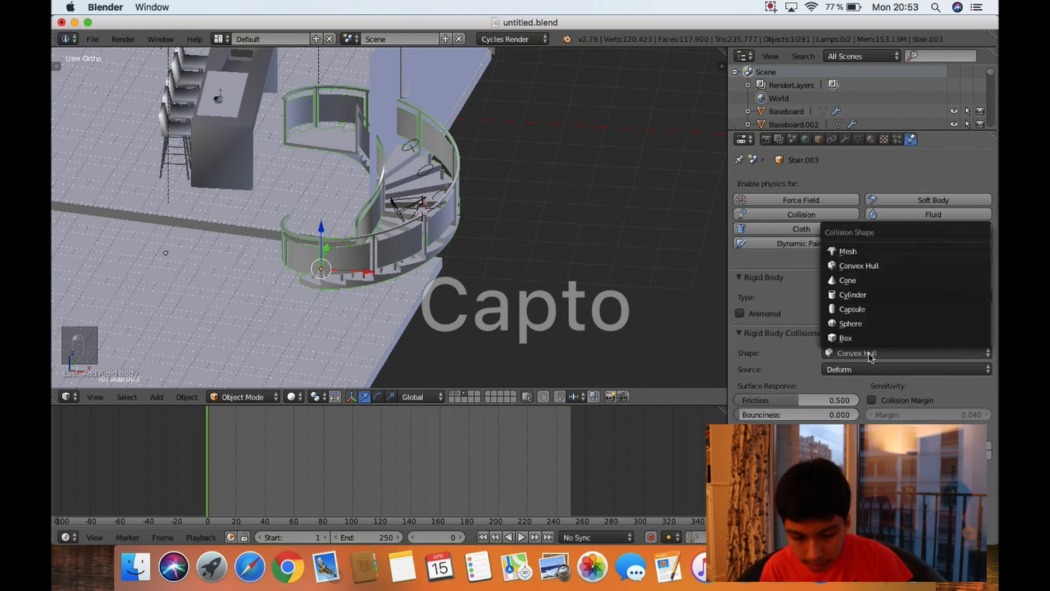
{"action": "left_click", "coordinate": [872, 258]}
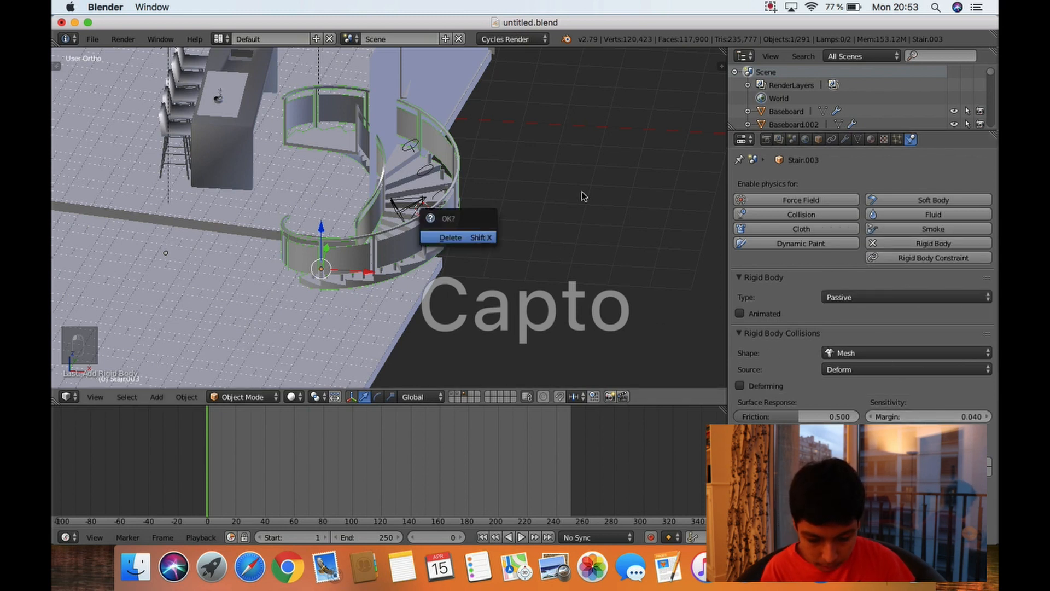
- Deselect everything and replay the animation from frame 0, watching the camera and the small blocks on the spiral staircase up close
{"action": "key", "text": "a"}
{"action": "key", "text": "alt+a"}
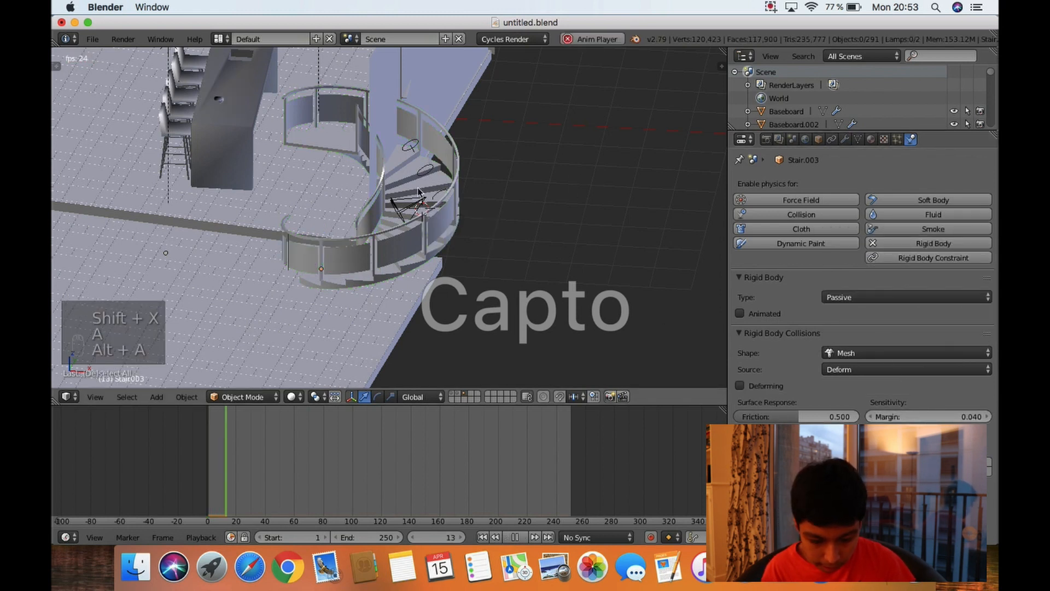
{"action": "key", "text": "alt+a"}
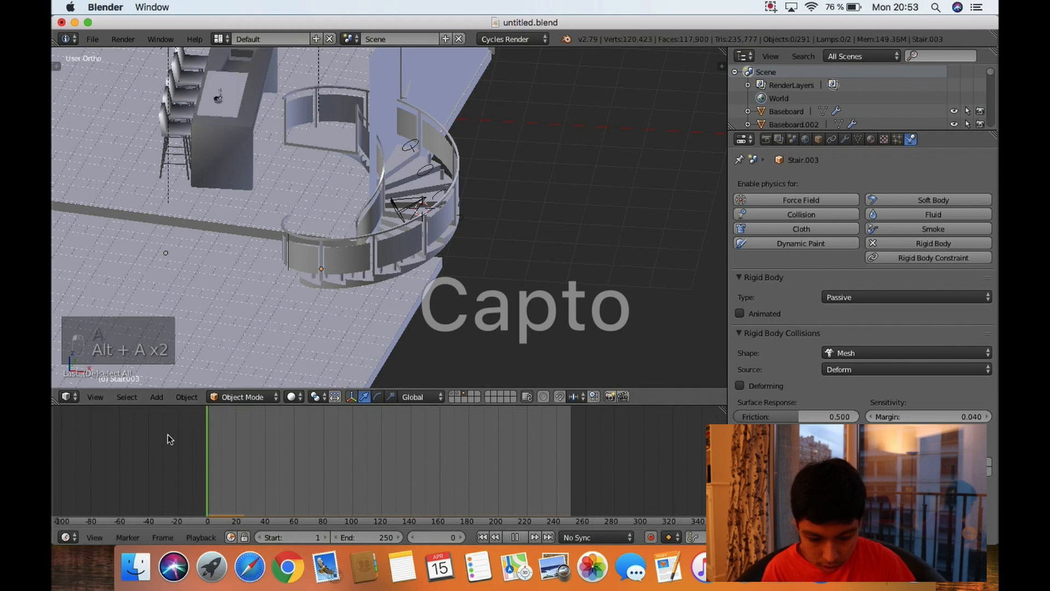
{"action": "key", "text": "alt+a"}
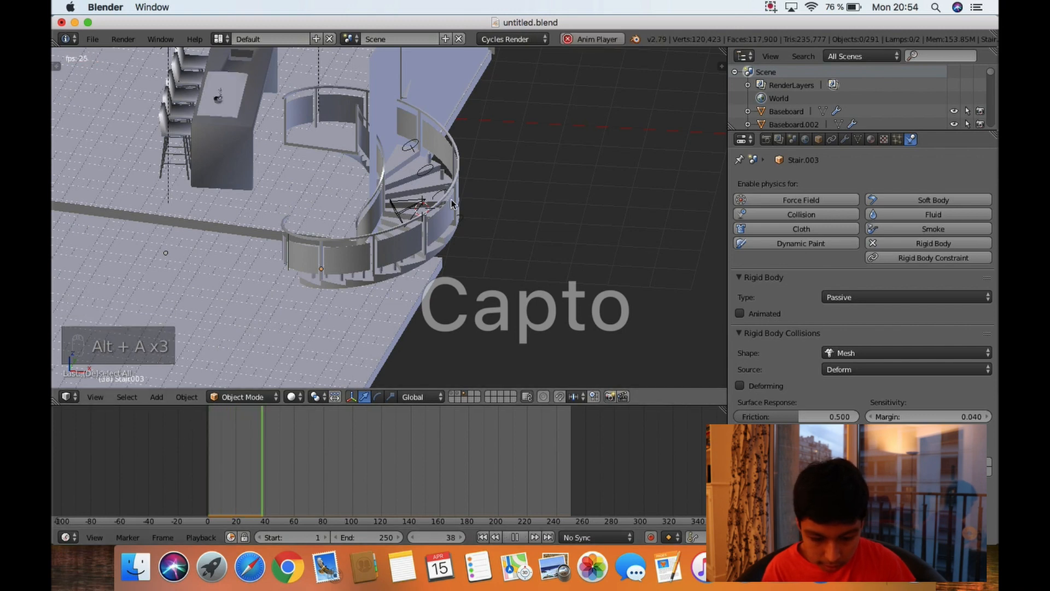
{"action": "scroll", "coordinate": [451, 200], "scroll_direction": "left", "scroll_amount": 3}
{"action": "scroll", "coordinate": [452, 199], "scroll_direction": "up", "scroll_amount": 4}
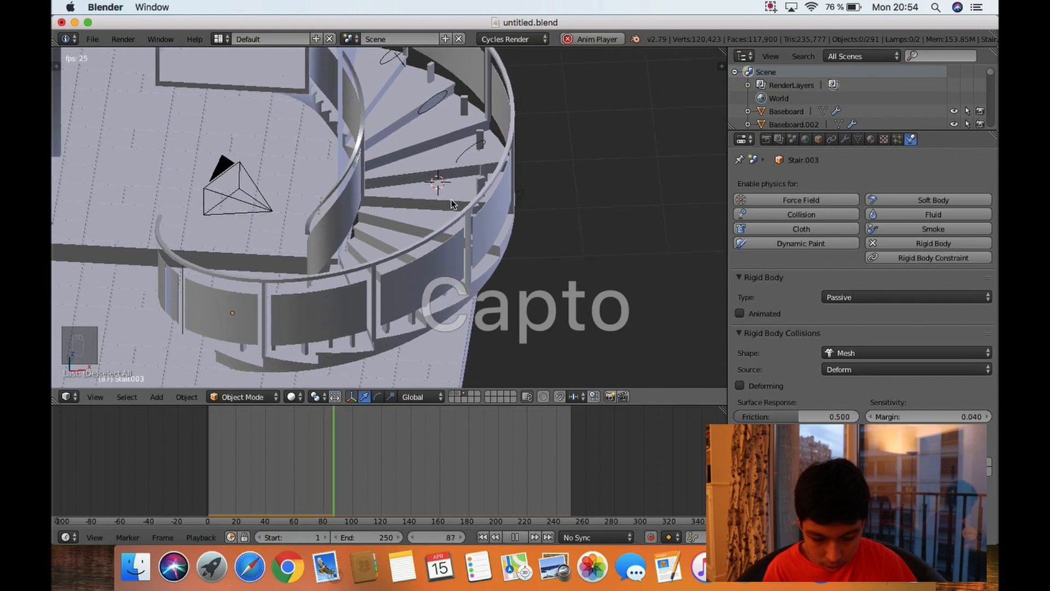
{"action": "key", "text": "alt+a"}
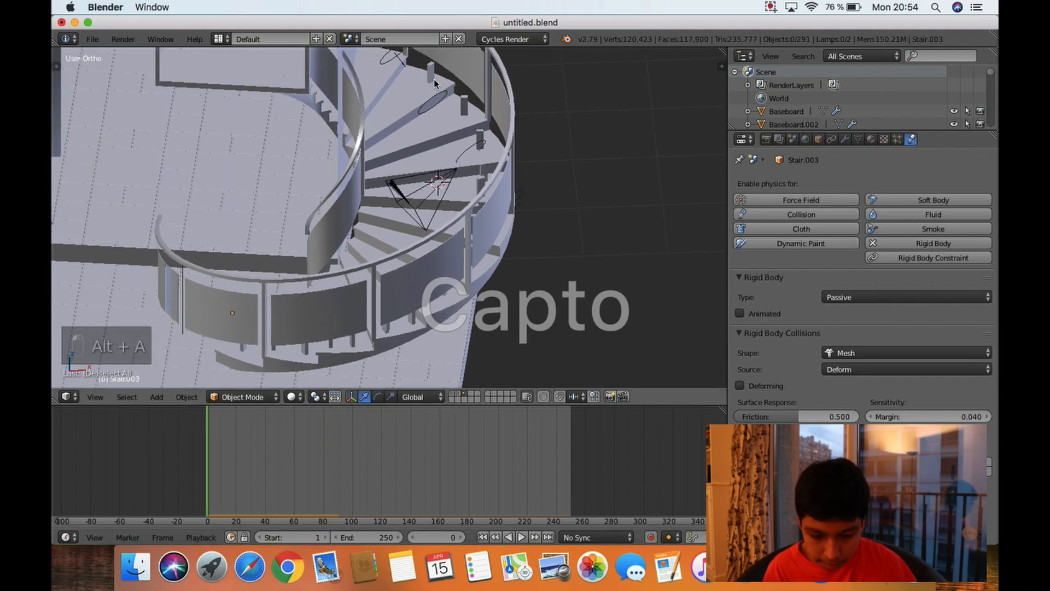
- Select the small block on the upper stairs, replay the simulation to frame 71, and select the wind force field beside it
{"action": "right_click", "coordinate": [431, 68]}
{"action": "key", "text": "alt+a"}
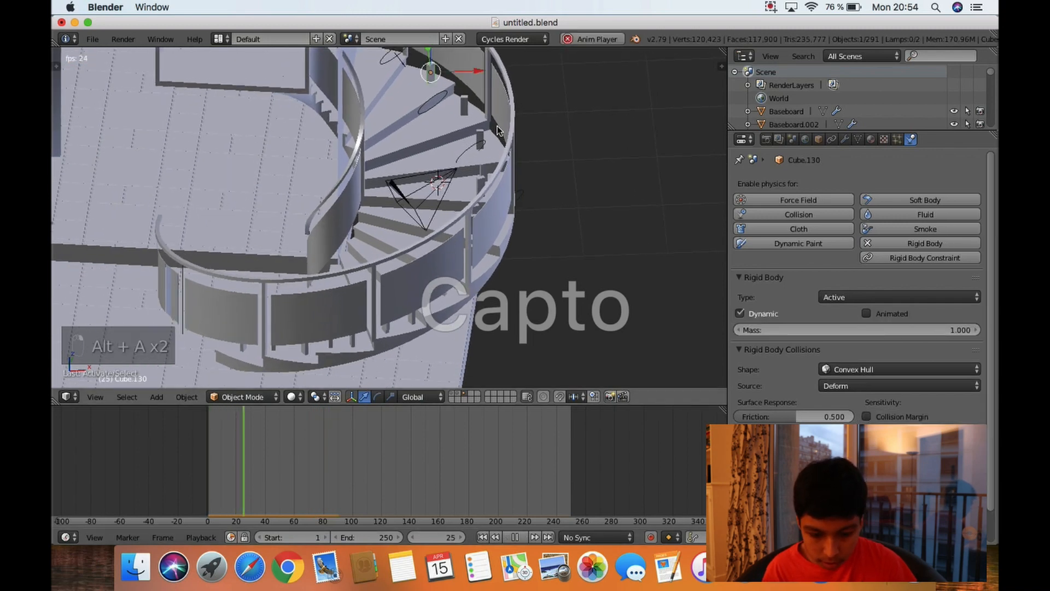
{"action": "key", "text": "alt+a"}
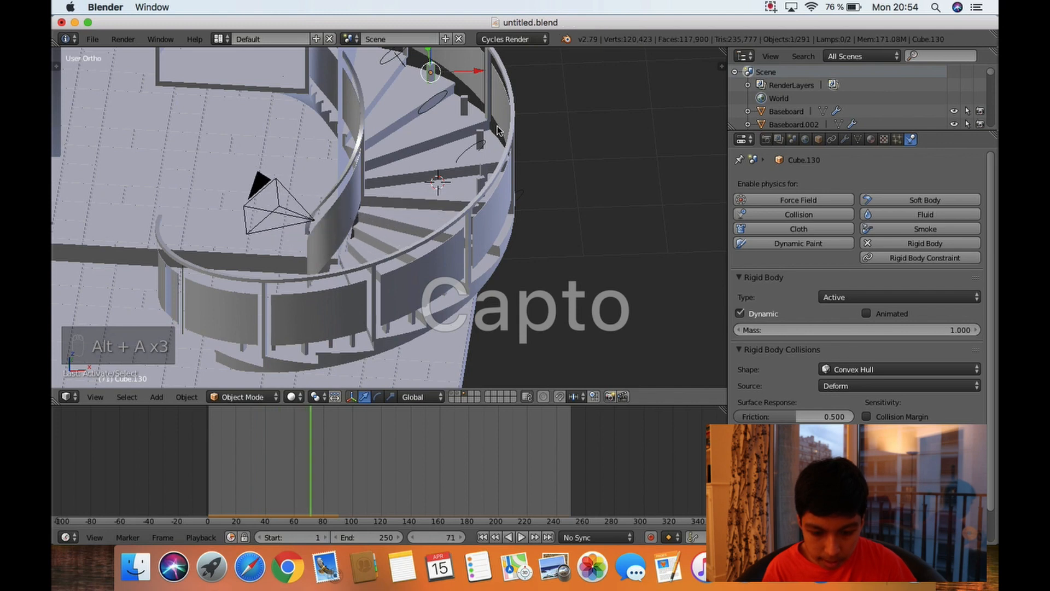
{"action": "right_click", "coordinate": [394, 53]}
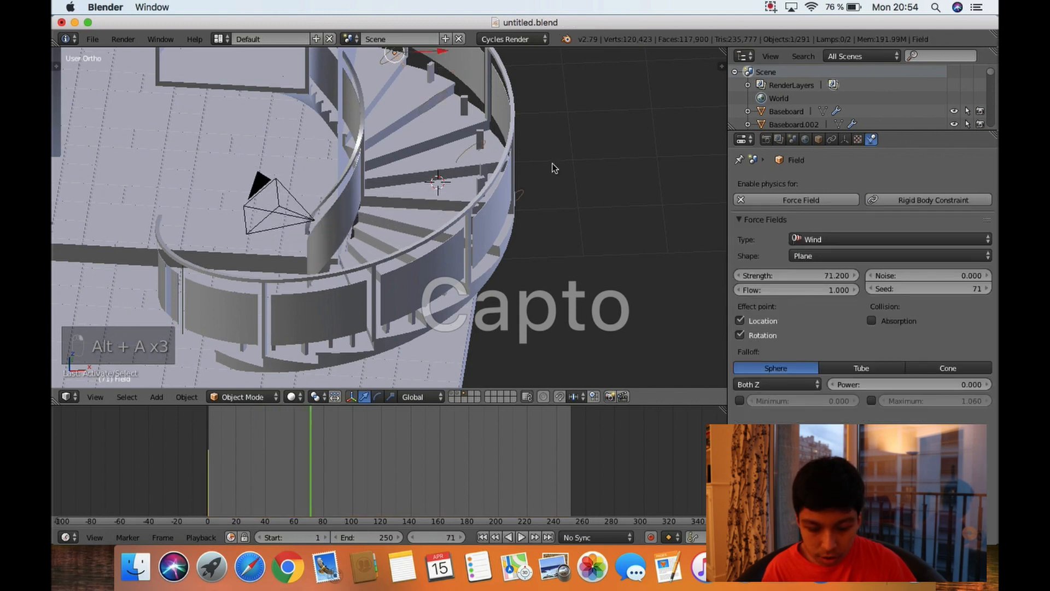
{"action": "scroll", "coordinate": [559, 180], "scroll_direction": "down", "scroll_amount": 5}
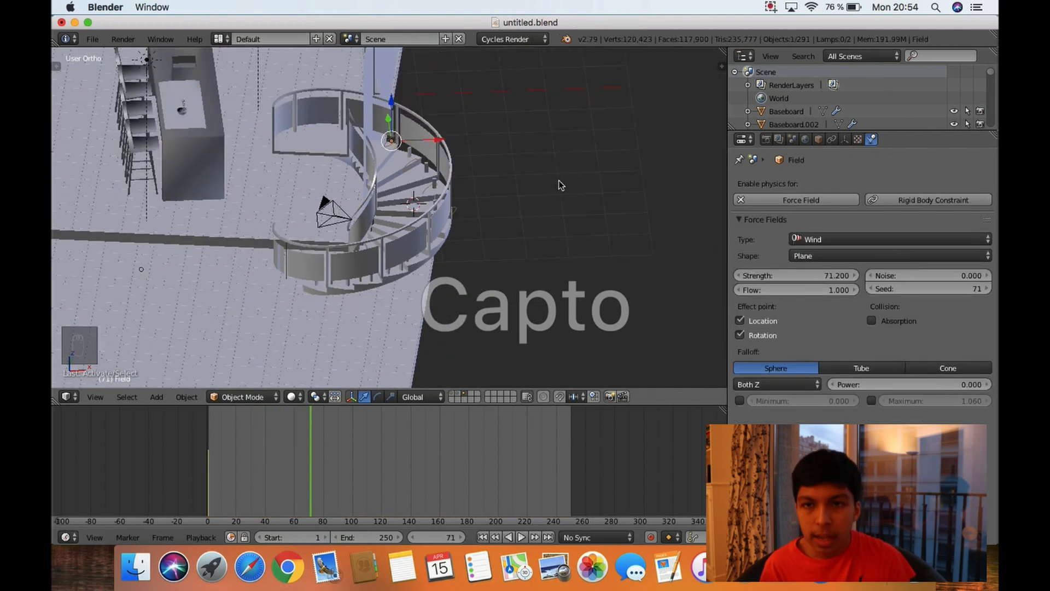
- Select the small block on the upper stairs, play the simulation to frame 128, and return to frame 0
{"action": "scroll", "coordinate": [559, 179], "scroll_direction": "up", "scroll_amount": 2}
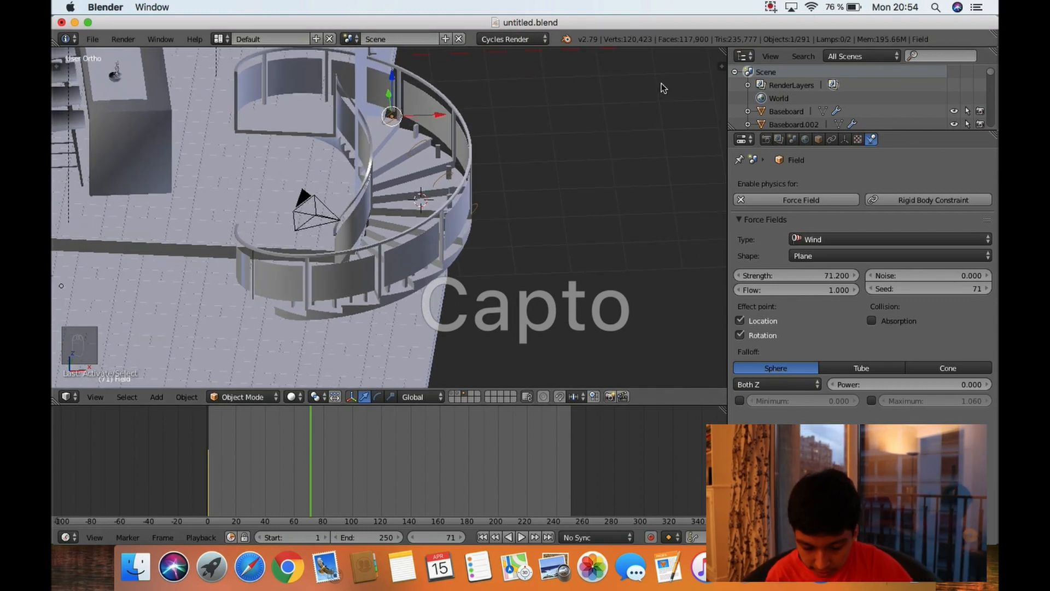
{"action": "right_click", "coordinate": [425, 130]}
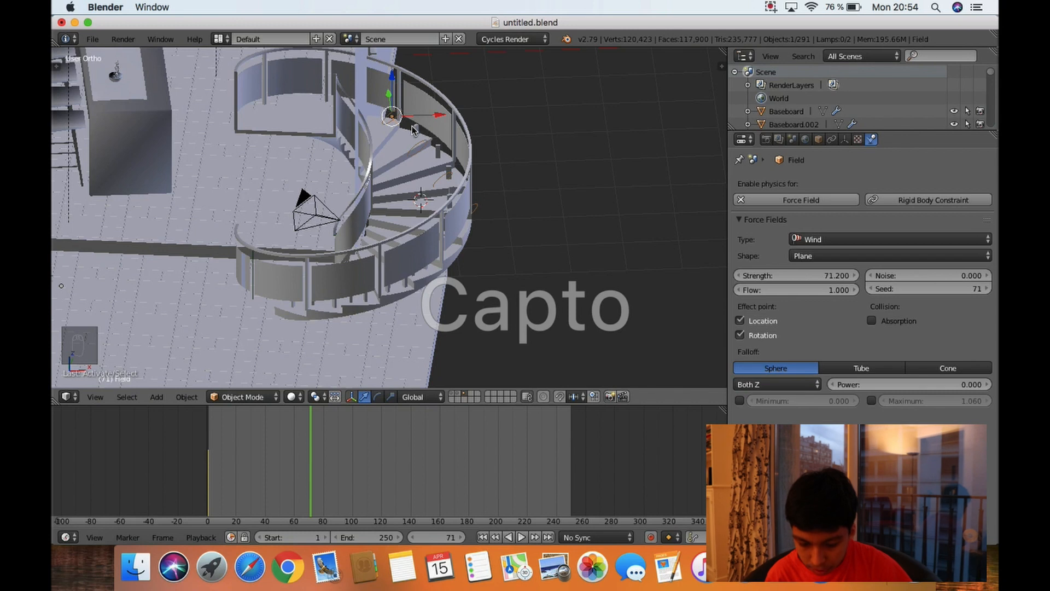
{"action": "key", "text": "alt+a"}
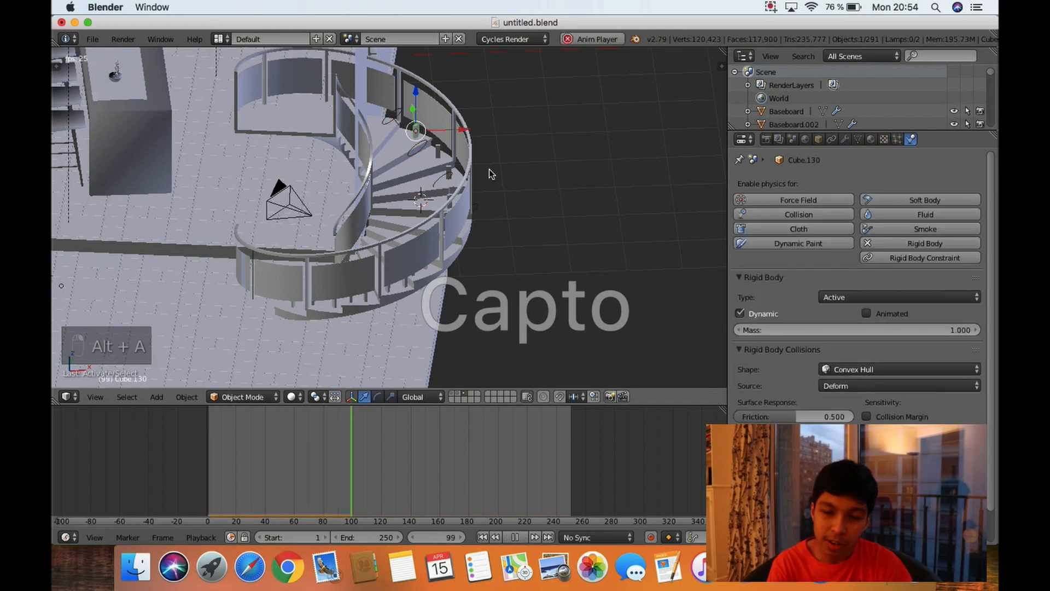
{"action": "key", "text": "alt+a"}
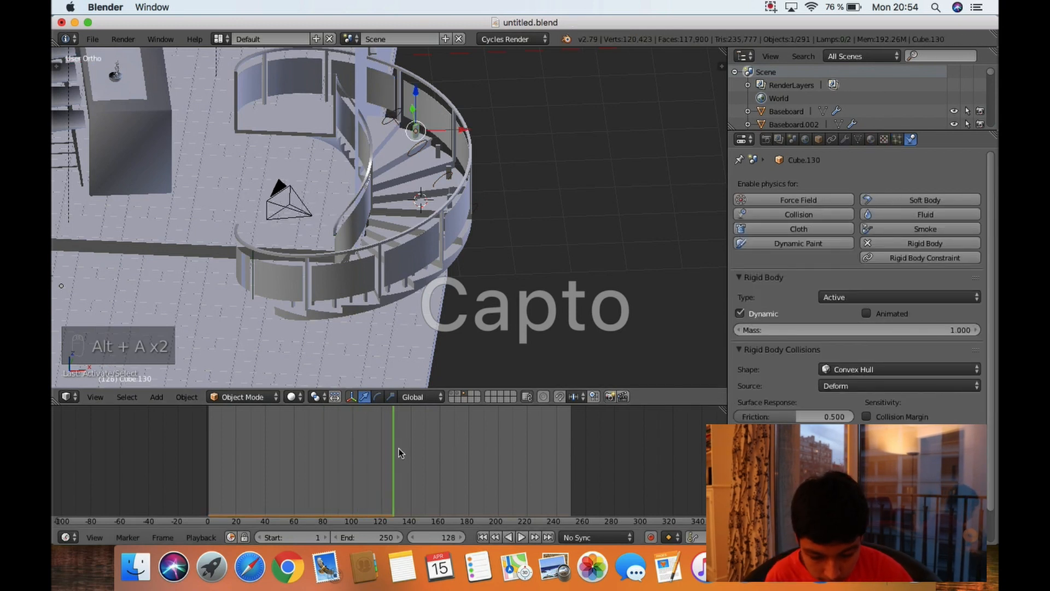
{"action": "left_click_drag", "start_coordinate": [399, 448], "coordinate": [136, 425]}
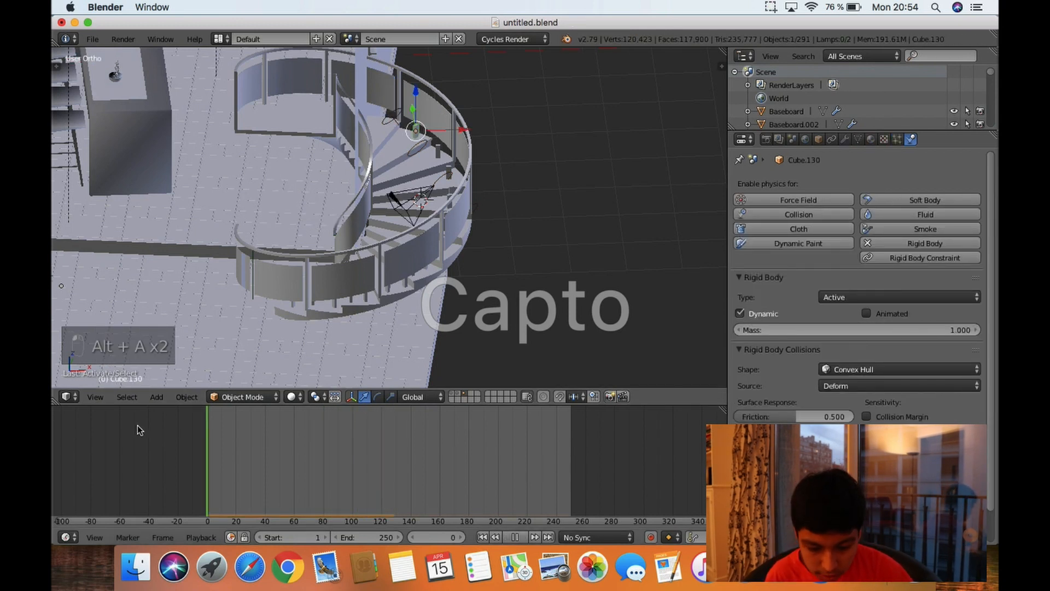
- Set the strength of the wind force field on the upper stairs to 83.5 and try to rotate the field
{"action": "right_click", "coordinate": [386, 111]}
{"action": "left_click_drag", "start_coordinate": [796, 275], "coordinate": [815, 275]}
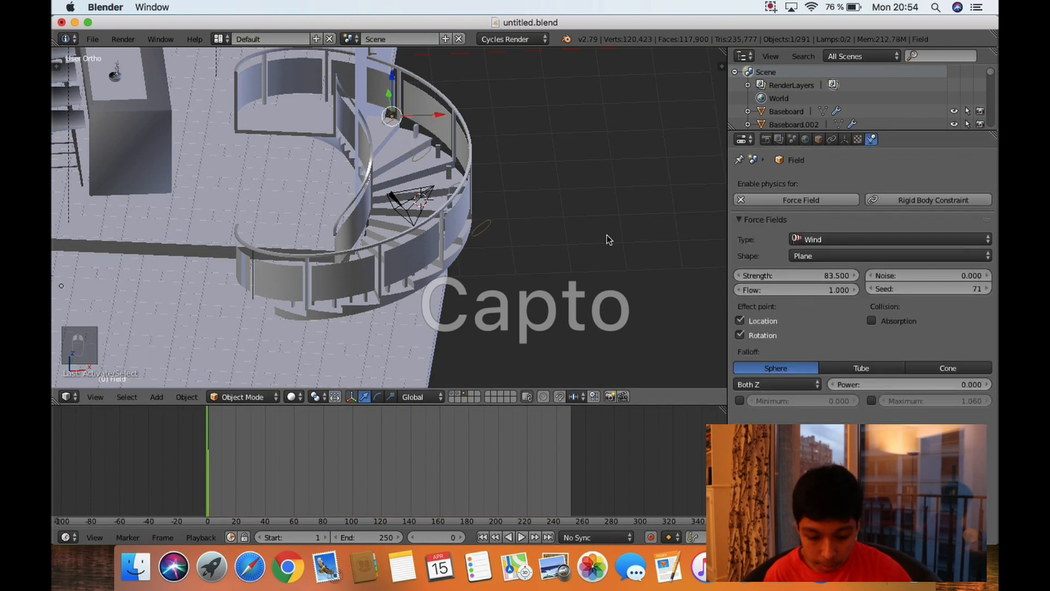
{"action": "key", "text": "r"}
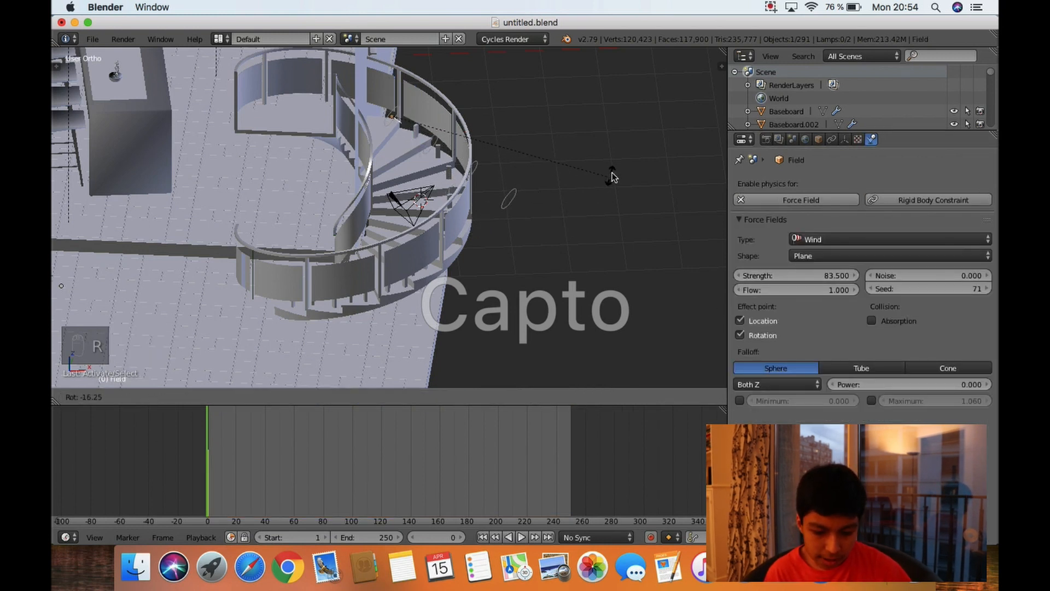
{"action": "left_click", "coordinate": [612, 174]}
- Deselect everything, replay the first part of the simulation with the stronger wind, and go back to frame 0
{"action": "key", "text": "a"}
{"action": "key", "text": "alt+a"}
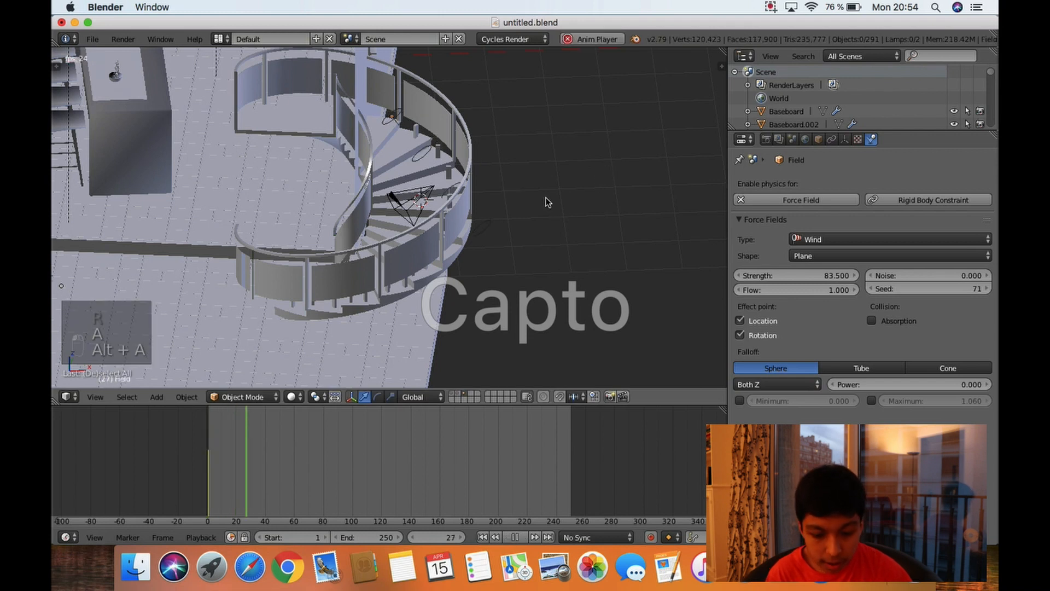
{"action": "key", "text": "alt+a"}
{"action": "left_click_drag", "start_coordinate": [256, 455], "coordinate": [162, 448]}
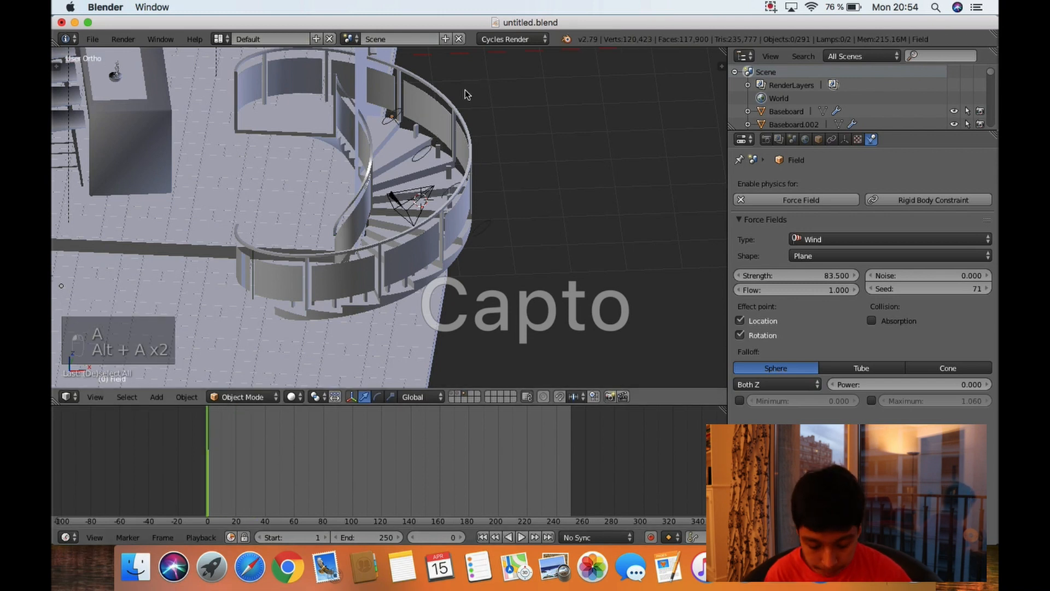
- Select the small block beside the wind field and replay the simulation several times to watch whether the block moves
{"action": "right_click", "coordinate": [412, 132]}
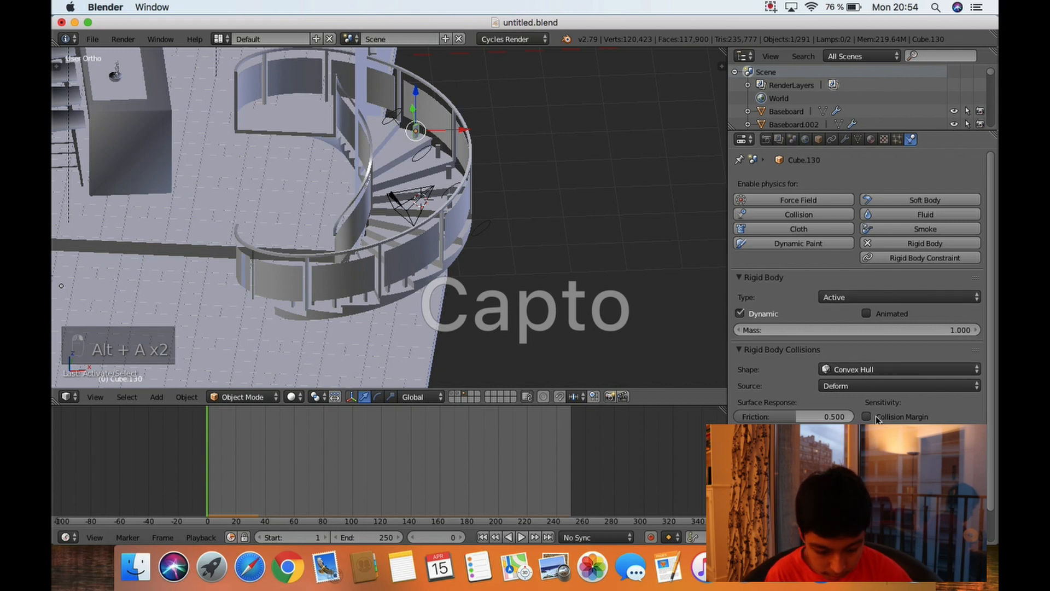
{"action": "key", "text": "alt+a"}
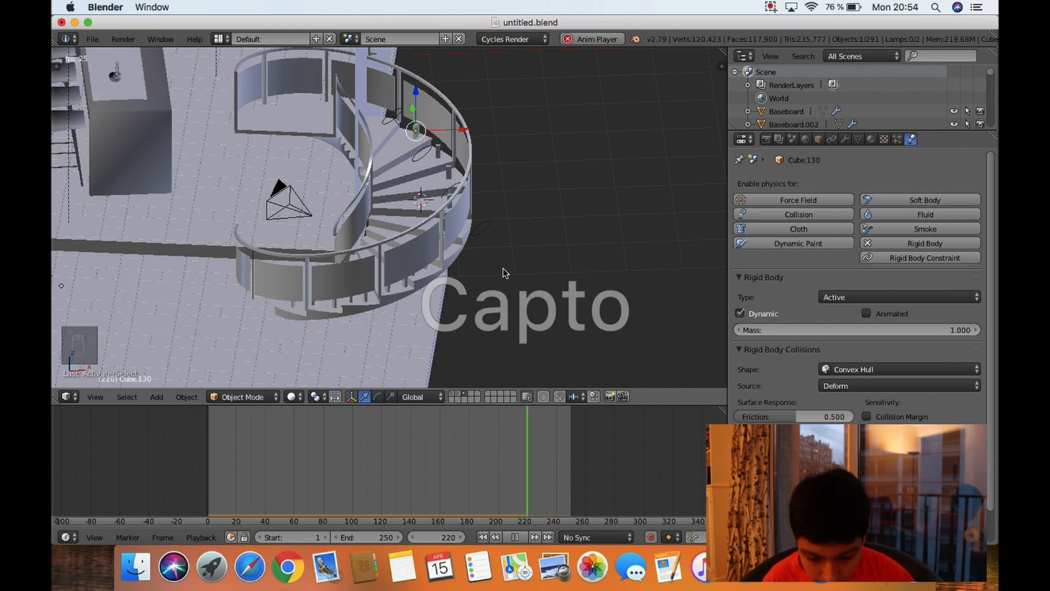
{"action": "key", "text": "alt+a"}
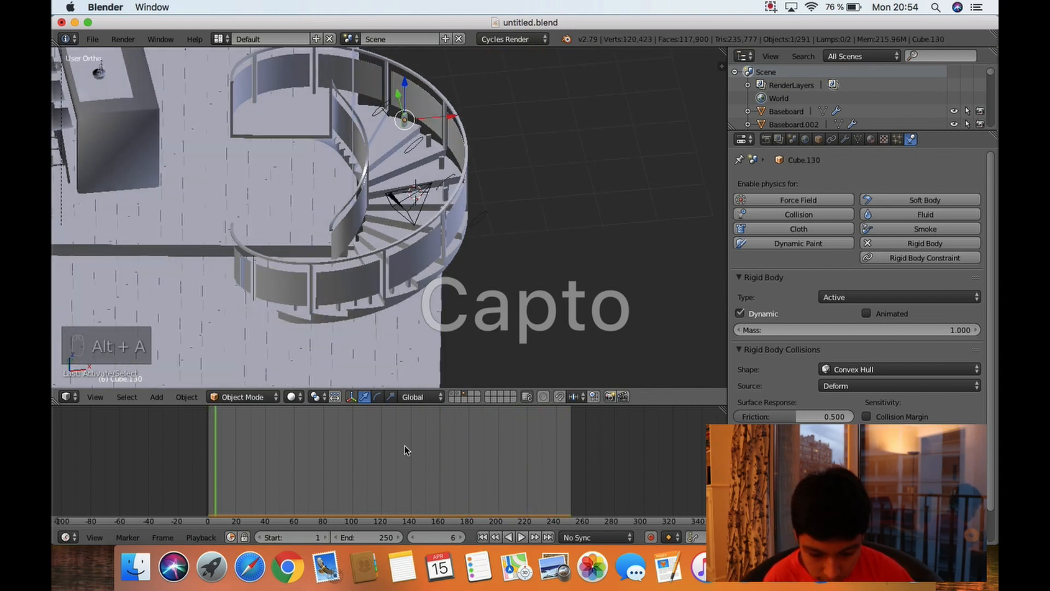
{"action": "key", "text": "alt+a"}
{"action": "key", "text": "alt+a"}
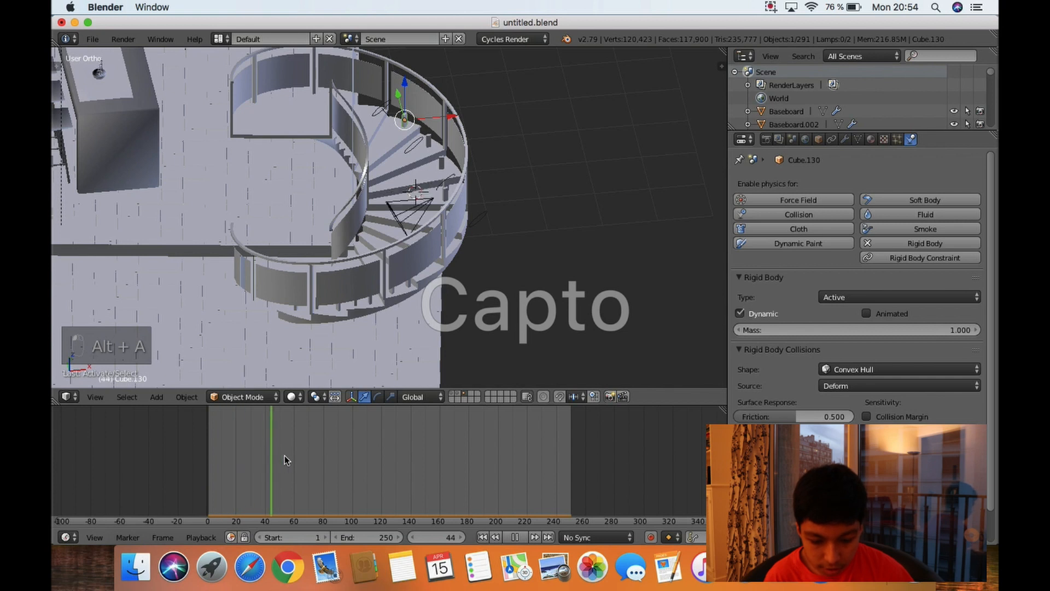
{"action": "key", "text": "Escape"}
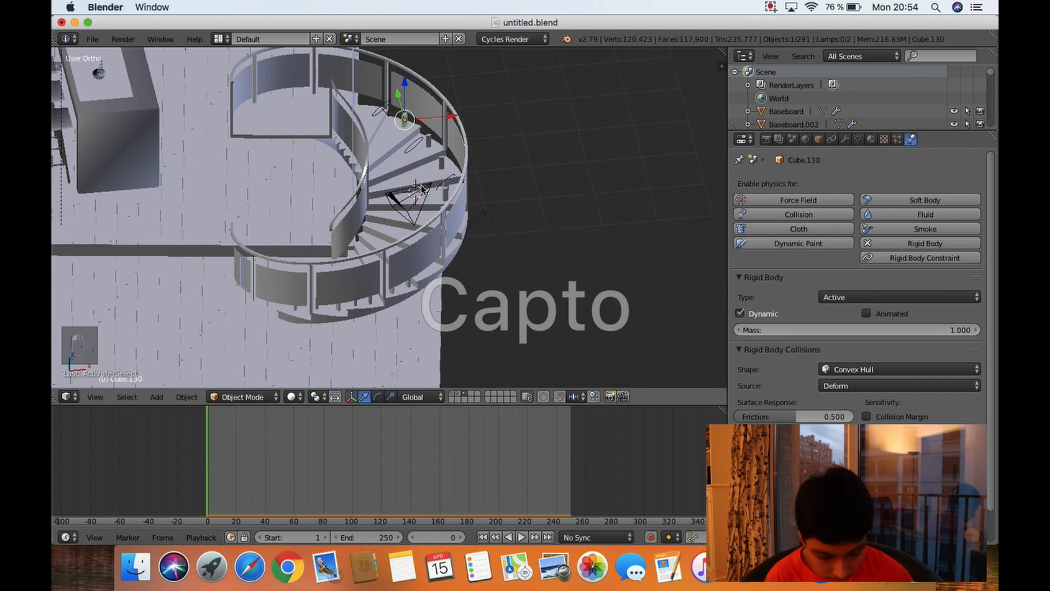
{"action": "key", "text": "alt+a"}
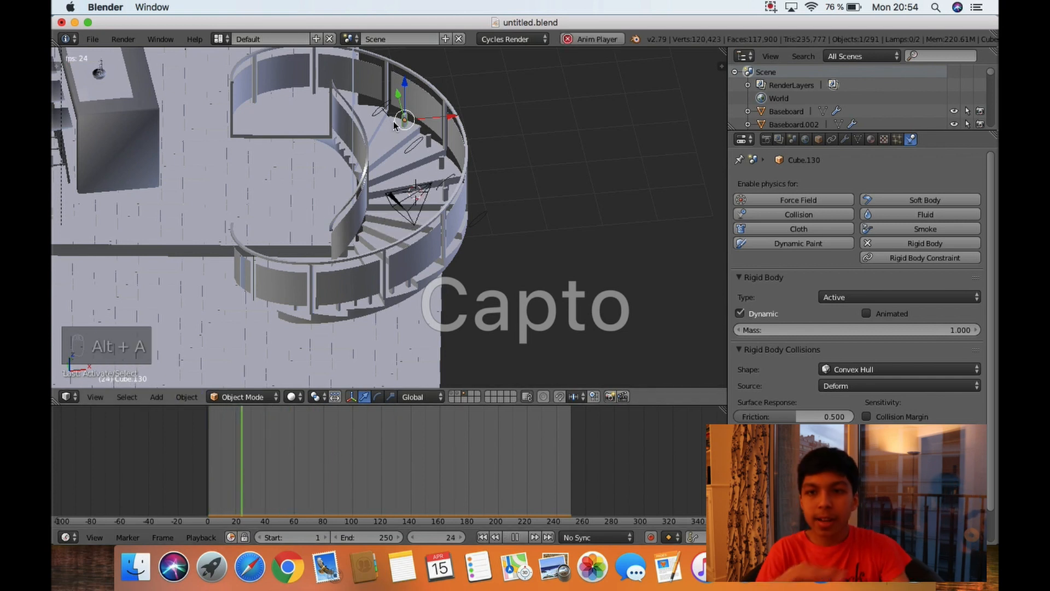
{"action": "key", "text": "super+s"}
- Close the current untitled file and open Final 2d.blend
{"action": "left_click", "coordinate": [121, 130]}
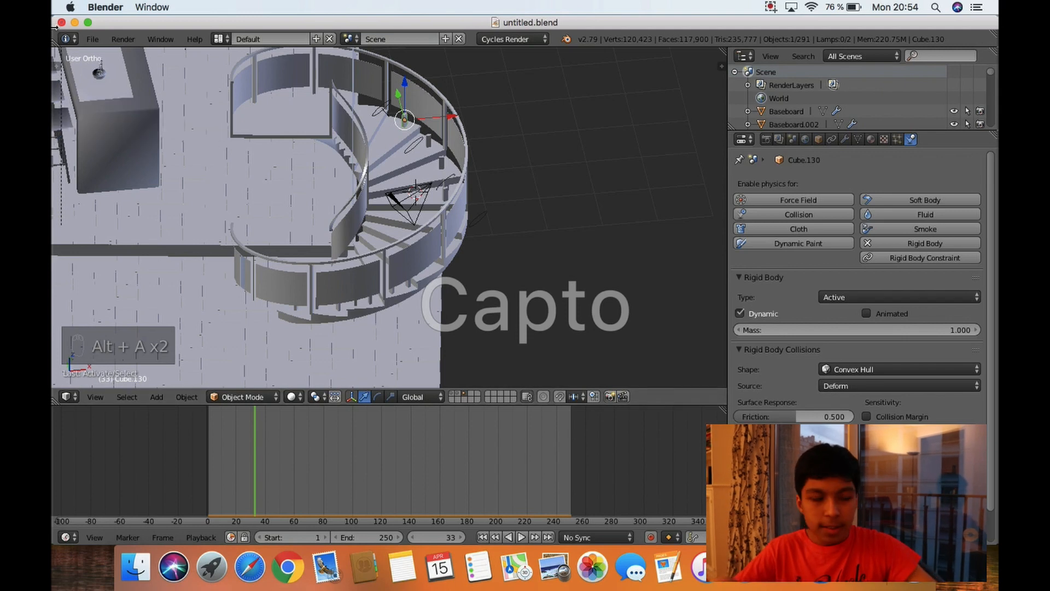
{"action": "left_click", "coordinate": [61, 22]}
{"action": "double_click", "coordinate": [859, 52]}
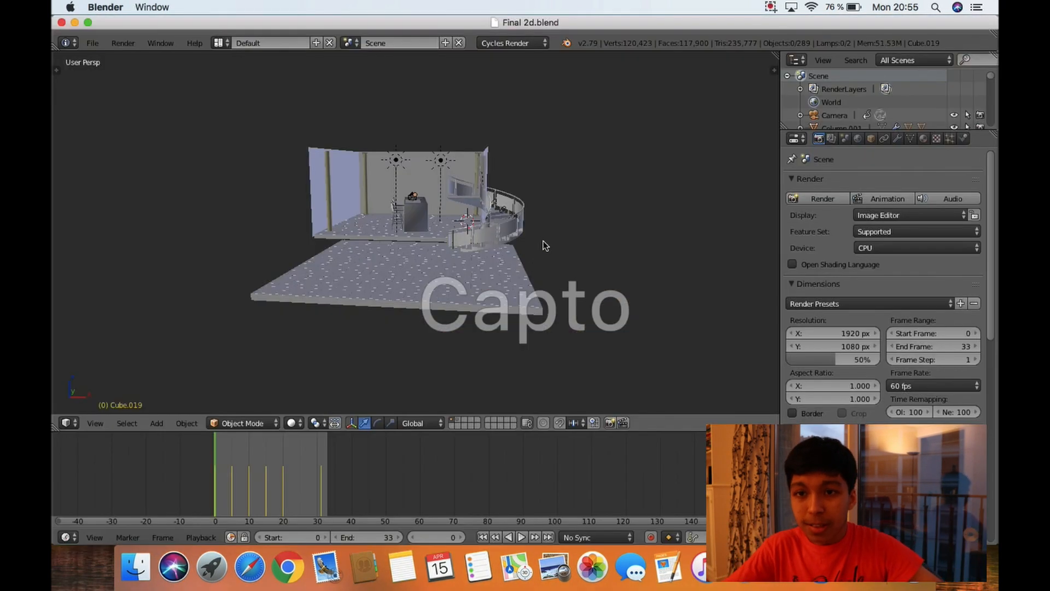
- Inspect the room up close, then play the animation of the whole scene and stop it at frame 26
{"action": "scroll", "coordinate": [475, 215], "scroll_direction": "up", "scroll_amount": 10}
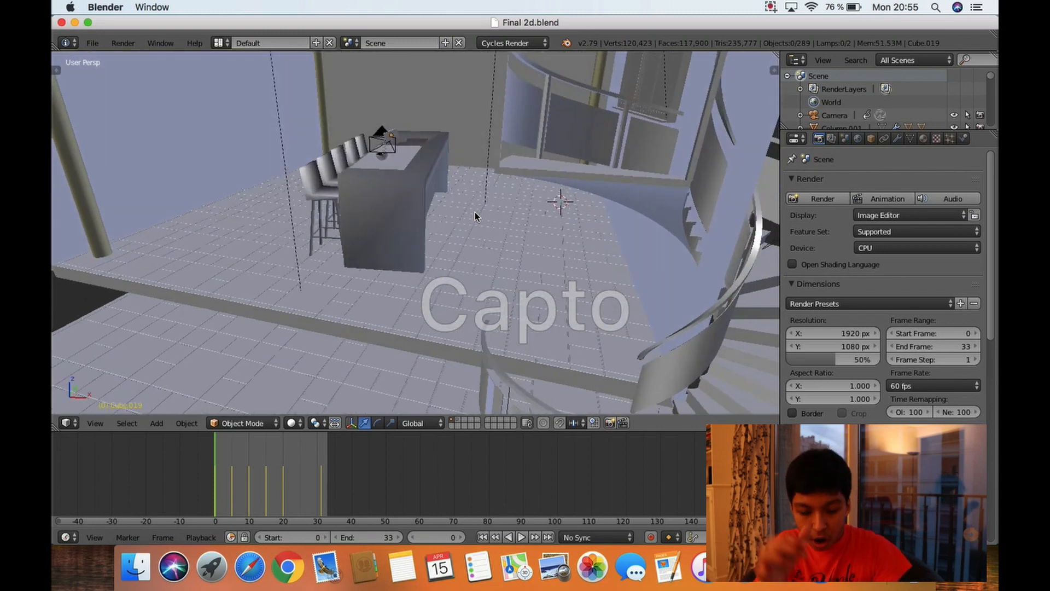
{"action": "scroll", "coordinate": [474, 215], "scroll_direction": "down", "scroll_amount": 10}
{"action": "key", "text": "alt+a"}
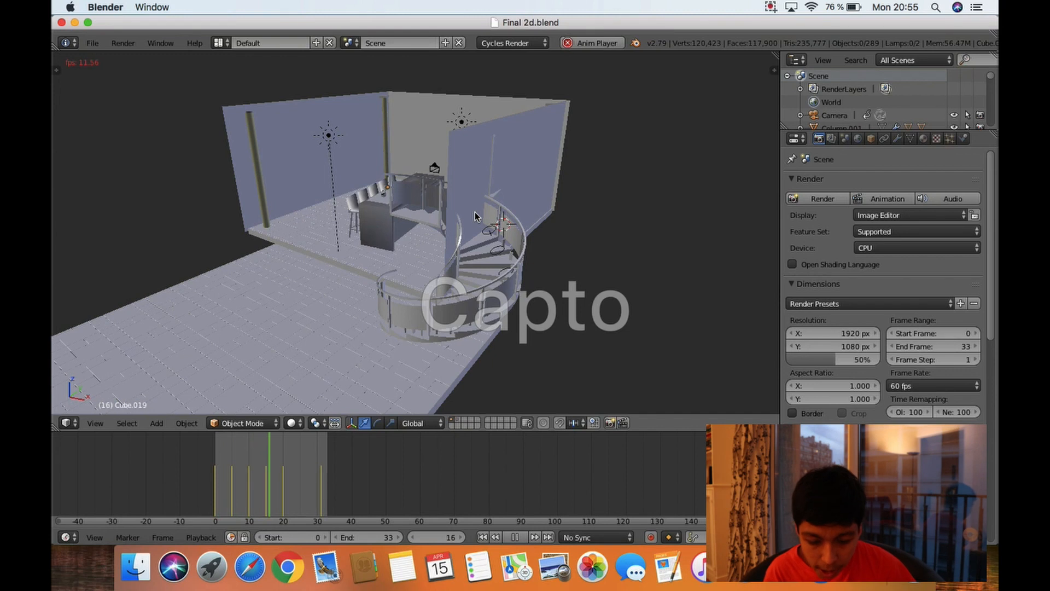
{"action": "key", "text": "alt+a"}
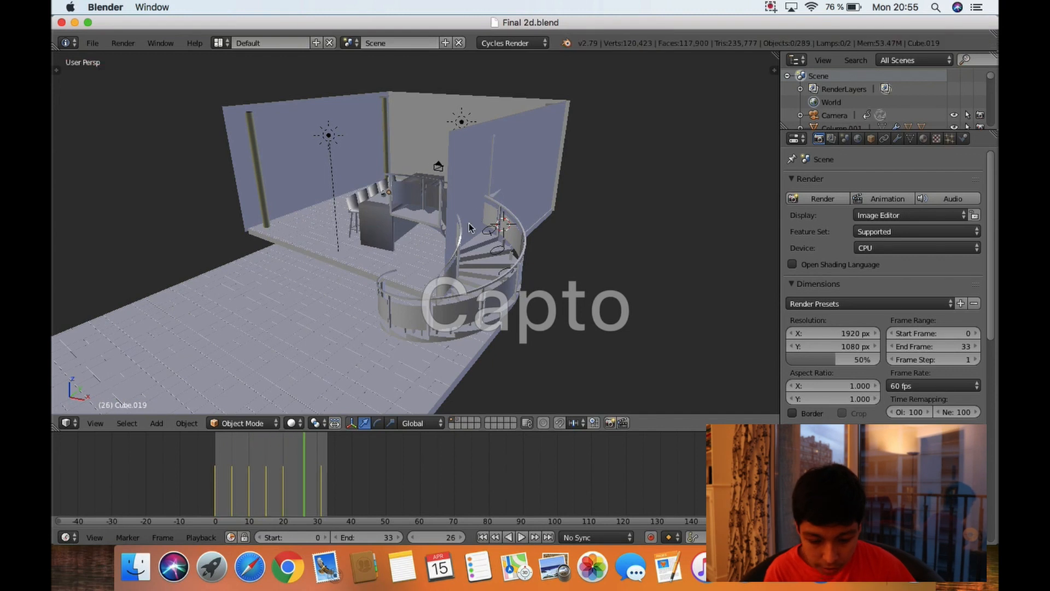
- Select the small cube on the spiral stairs, play the animation in a loop, and return to frame 0
{"action": "right_click", "coordinate": [510, 256]}
{"action": "key", "text": "alt+a"}
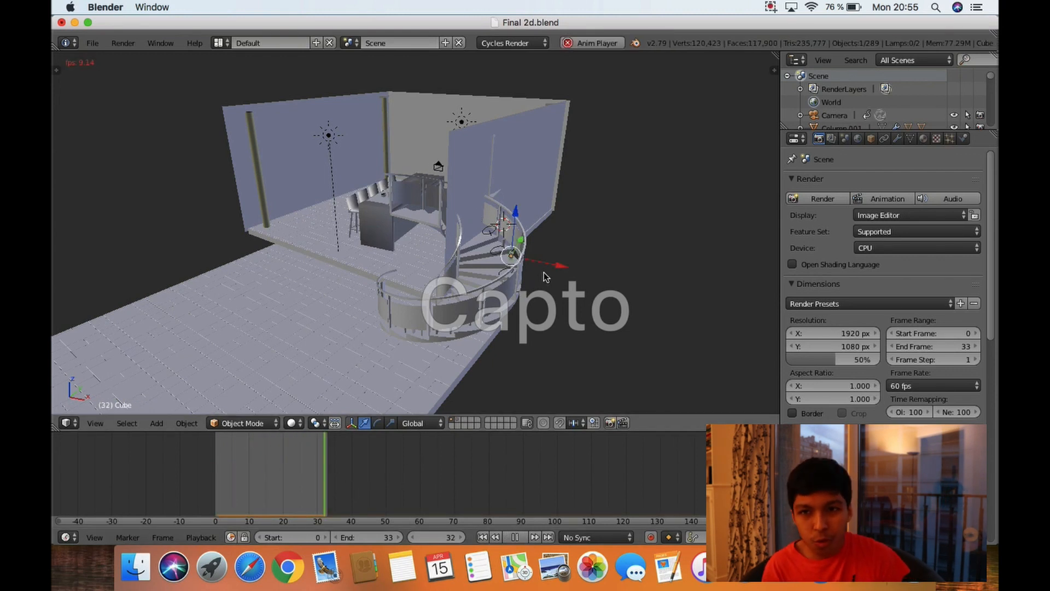
{"action": "key", "text": "alt+a"}
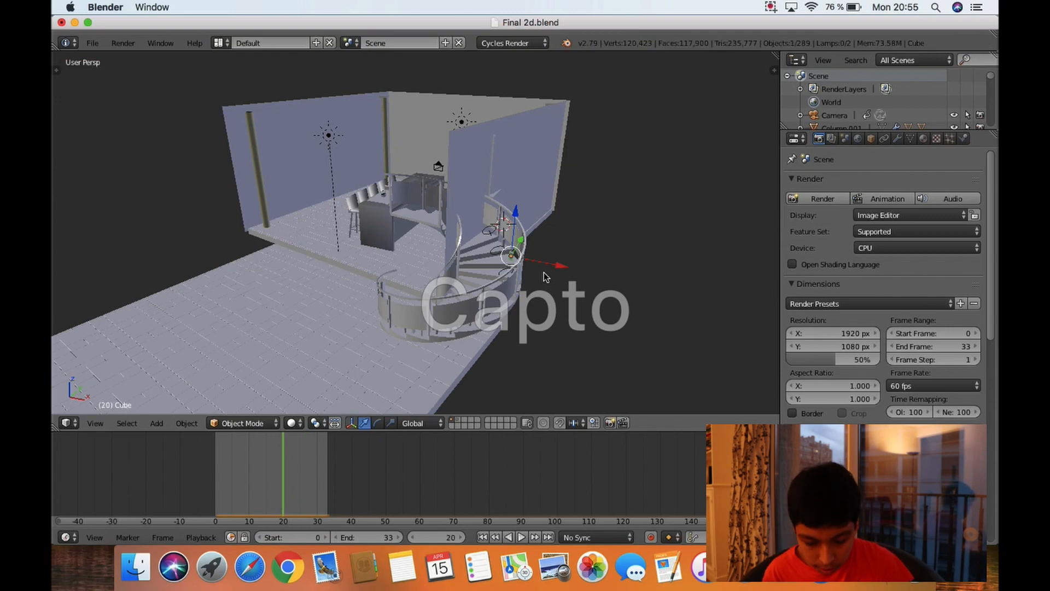
{"action": "left_click_drag", "start_coordinate": [291, 475], "coordinate": [170, 471]}
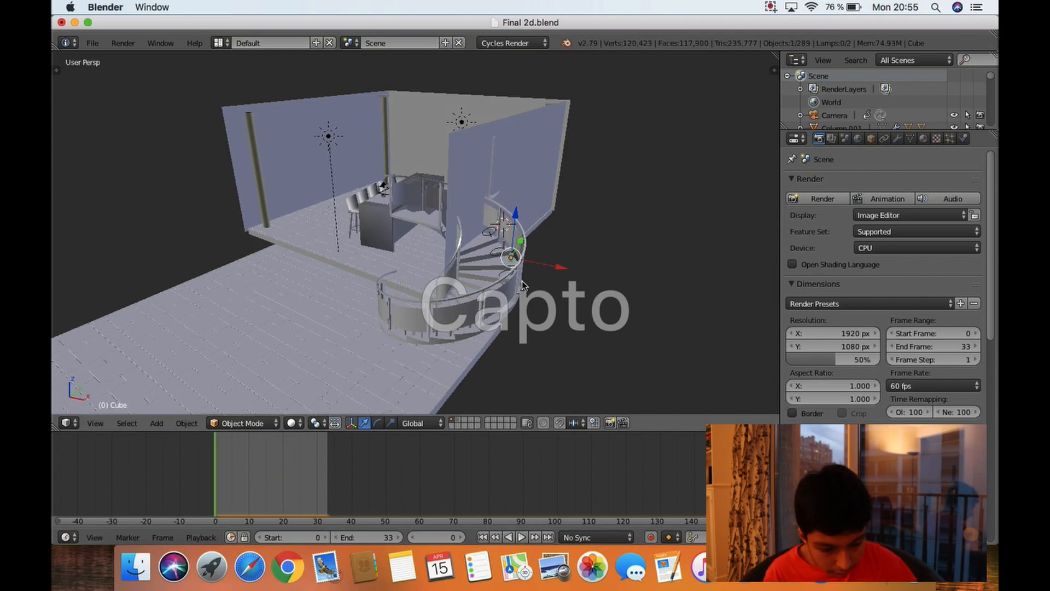
- Replay the animation from a closer view of the counter and spiral staircase, then stop it at frame 0
{"action": "scroll", "coordinate": [522, 281], "scroll_direction": "up", "scroll_amount": 3}
{"action": "scroll", "coordinate": [522, 280], "scroll_direction": "up", "scroll_amount": 4, "text": "ctrl"}
{"action": "key", "text": "alt+a"}
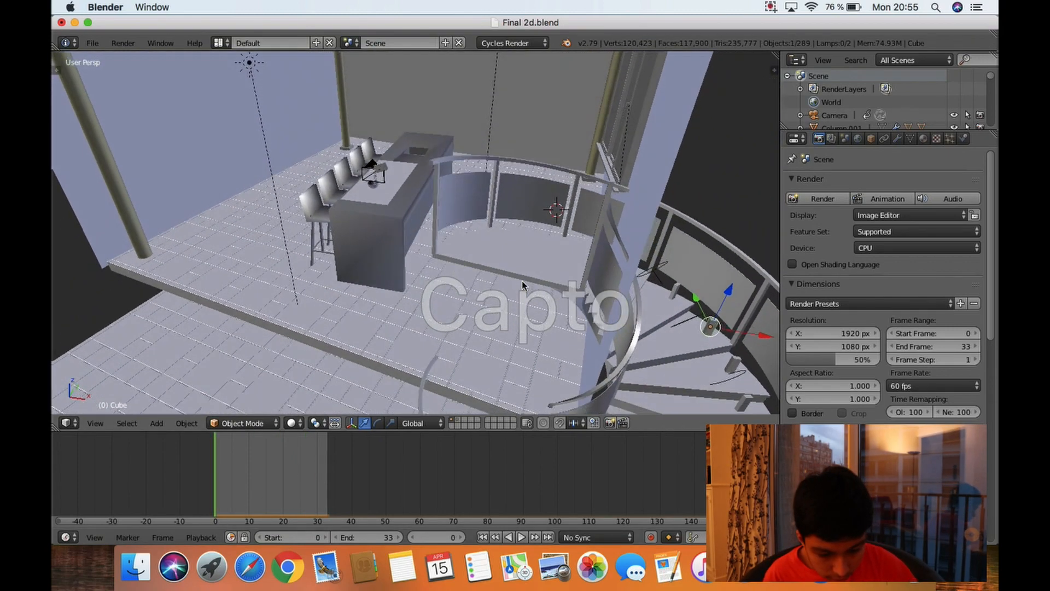
{"action": "key", "text": "Escape"}
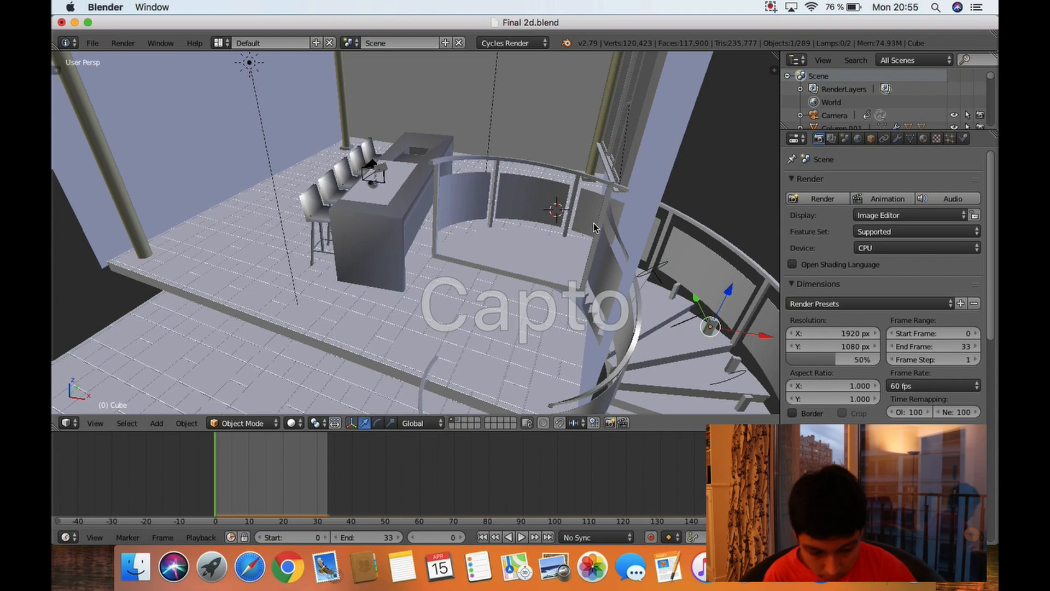
- Examine the spiral staircase blocks and the bar counter with its stools from several distances and angles
{"action": "scroll", "coordinate": [635, 240], "scroll_direction": "down", "scroll_amount": 5}
{"action": "scroll", "coordinate": [635, 241], "scroll_direction": "up", "scroll_amount": 2}
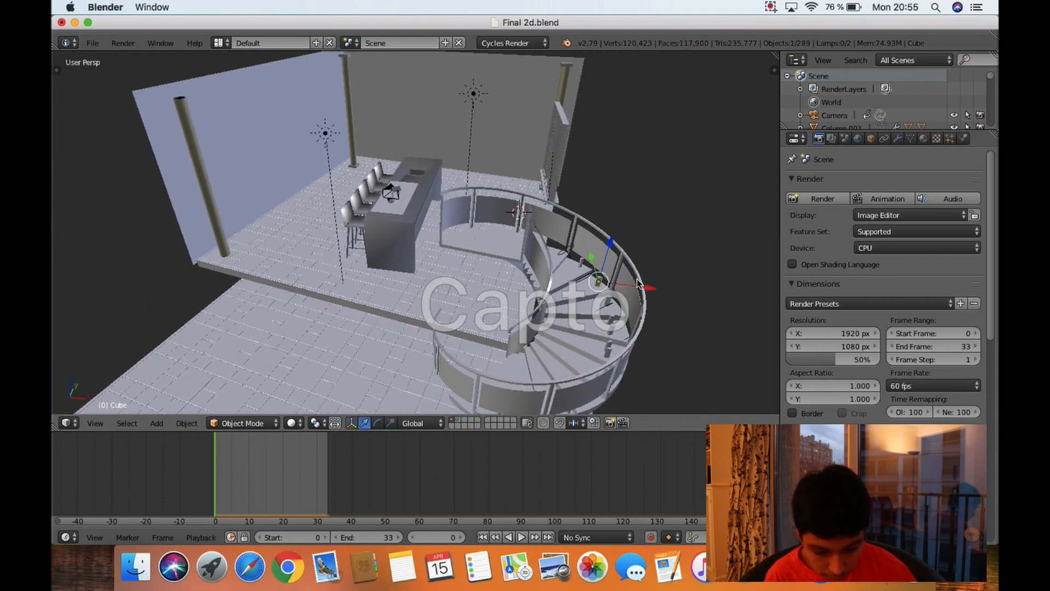
{"action": "scroll", "coordinate": [612, 272], "scroll_direction": "up", "scroll_amount": 3}
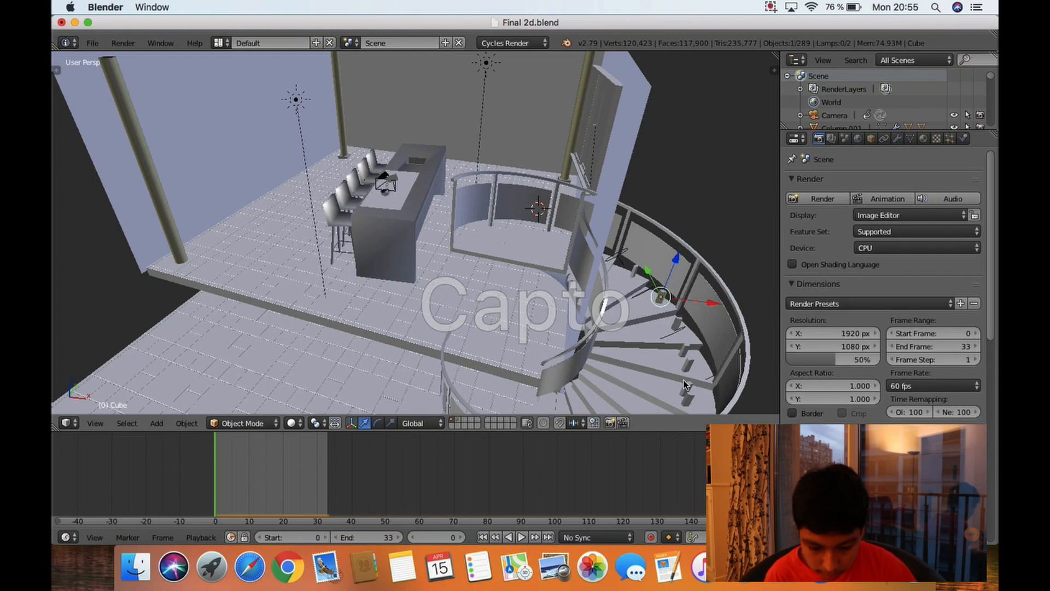
{"action": "scroll", "coordinate": [353, 261], "scroll_direction": "up", "scroll_amount": 8}
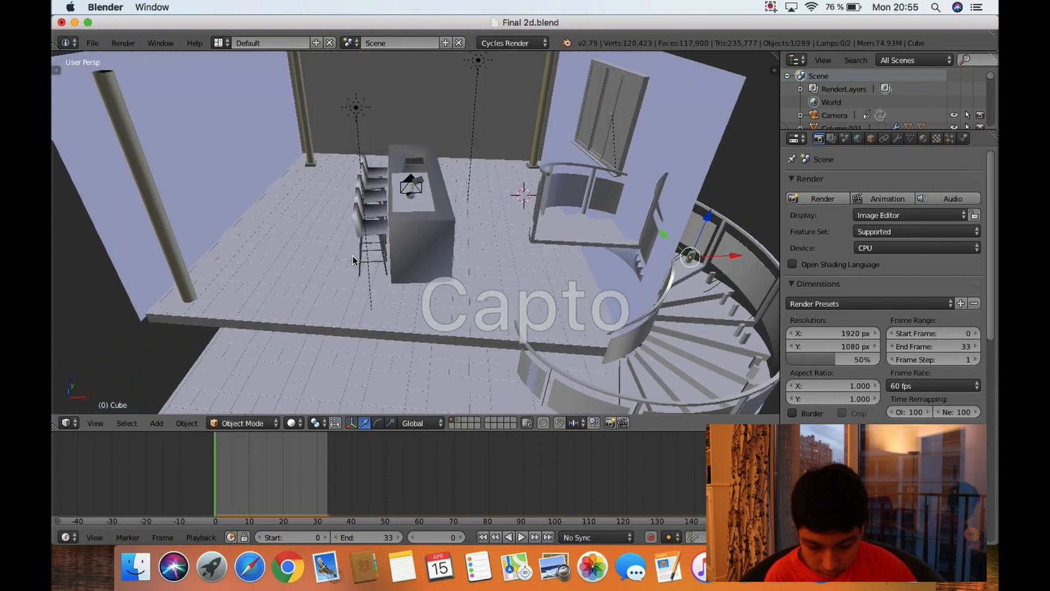
{"action": "scroll", "coordinate": [353, 260], "scroll_direction": "down", "scroll_amount": 2}
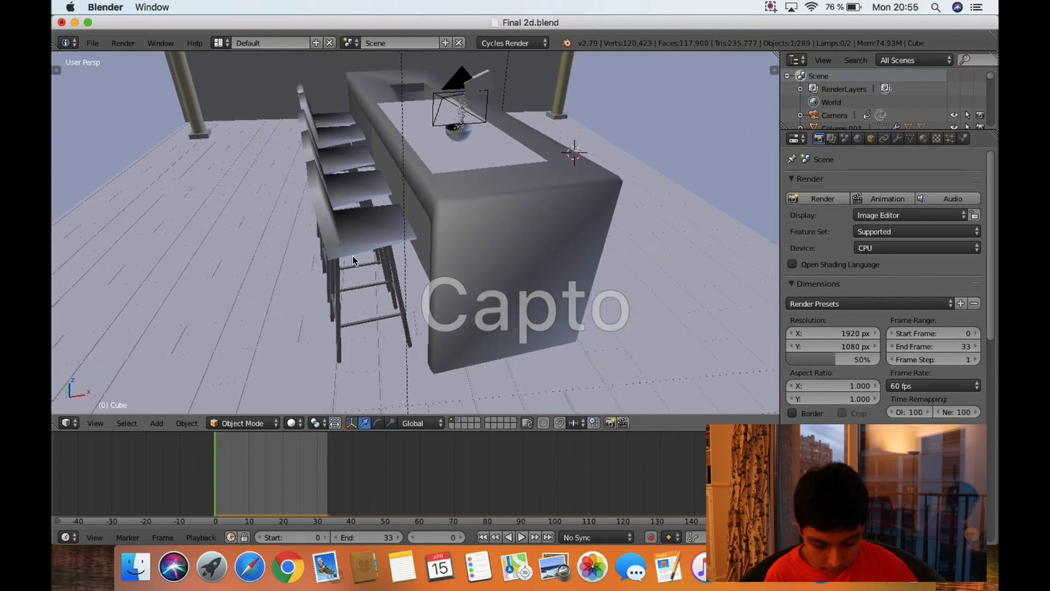
{"action": "scroll", "coordinate": [353, 261], "scroll_direction": "down", "scroll_amount": 10}
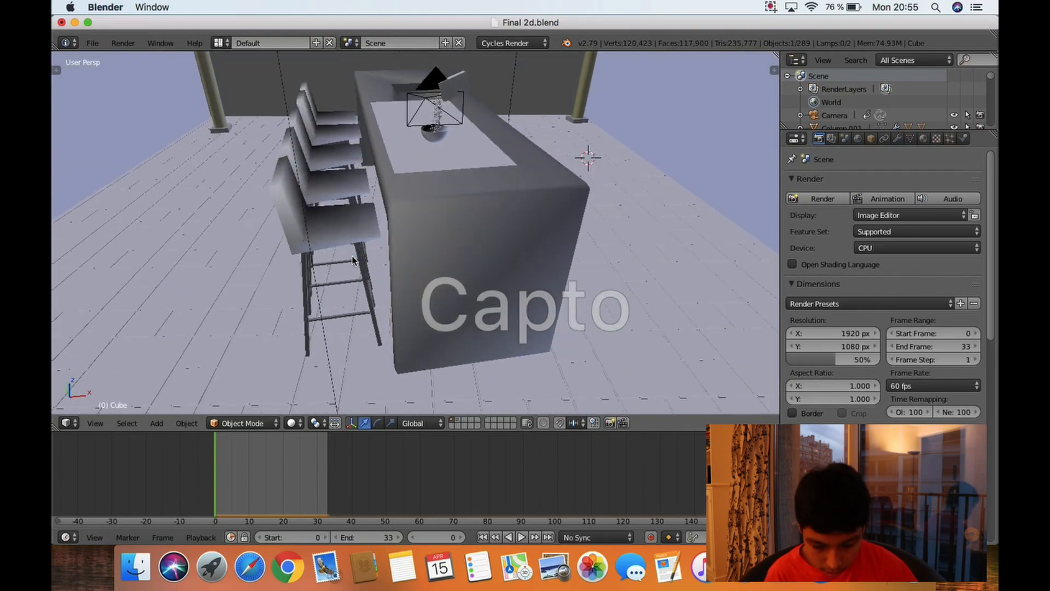
{"action": "scroll", "coordinate": [352, 260], "scroll_direction": "up", "scroll_amount": 10}
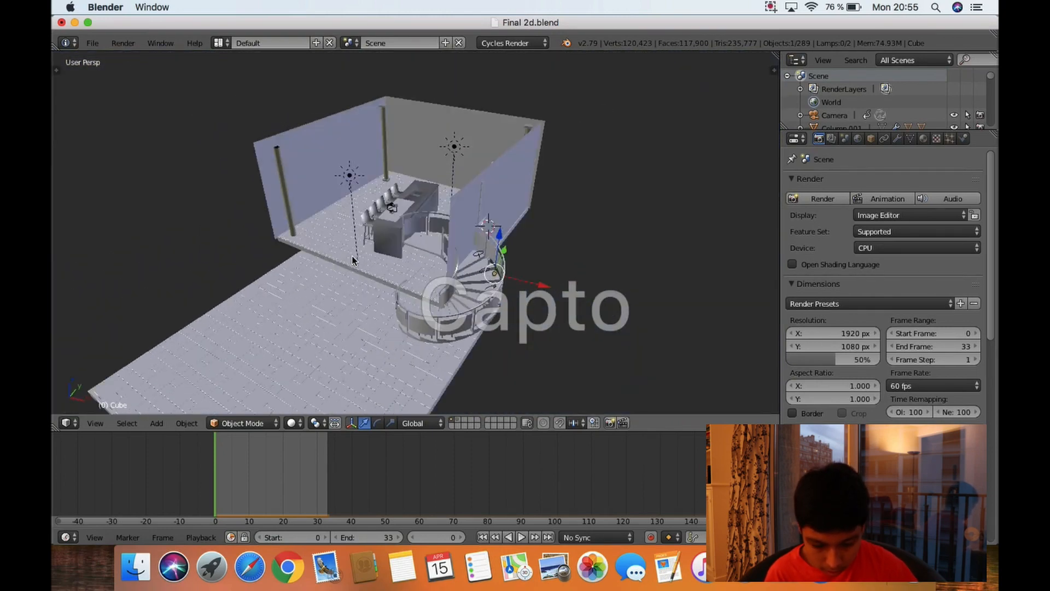
{"action": "scroll", "coordinate": [352, 255], "scroll_direction": "up", "scroll_amount": 4}
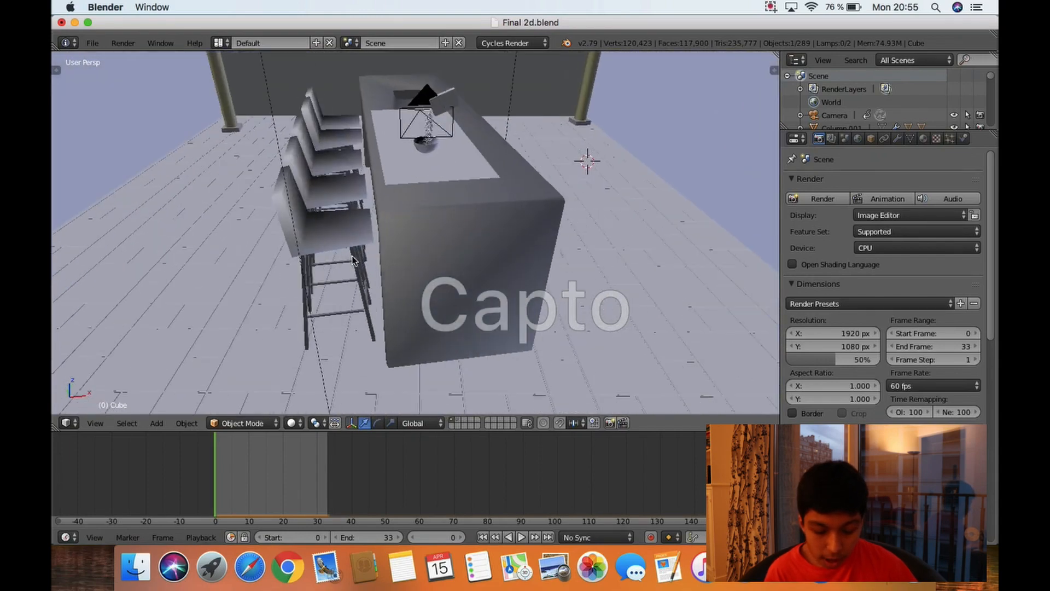
{"action": "scroll", "coordinate": [352, 254], "scroll_direction": "down", "scroll_amount": 1}
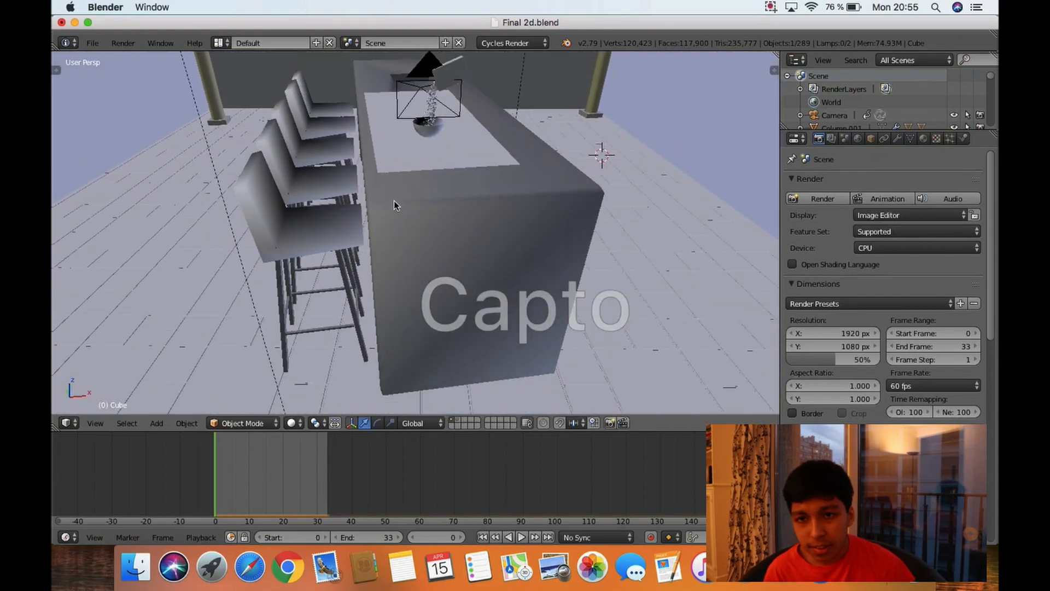
- Select the camera above the counter, deselect everything, and look at the stools and counter from the side and the end
{"action": "right_click", "coordinate": [444, 62]}
{"action": "scroll", "coordinate": [512, 148], "scroll_direction": "left", "scroll_amount": 10}
{"action": "key", "text": "a"}
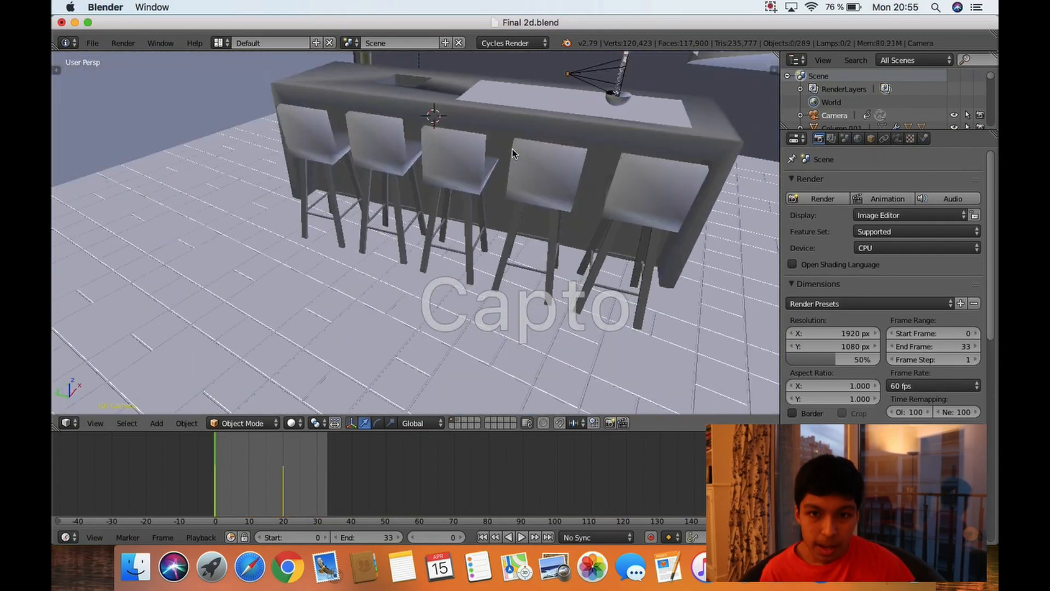
{"action": "scroll", "coordinate": [512, 149], "scroll_direction": "left", "scroll_amount": 10}
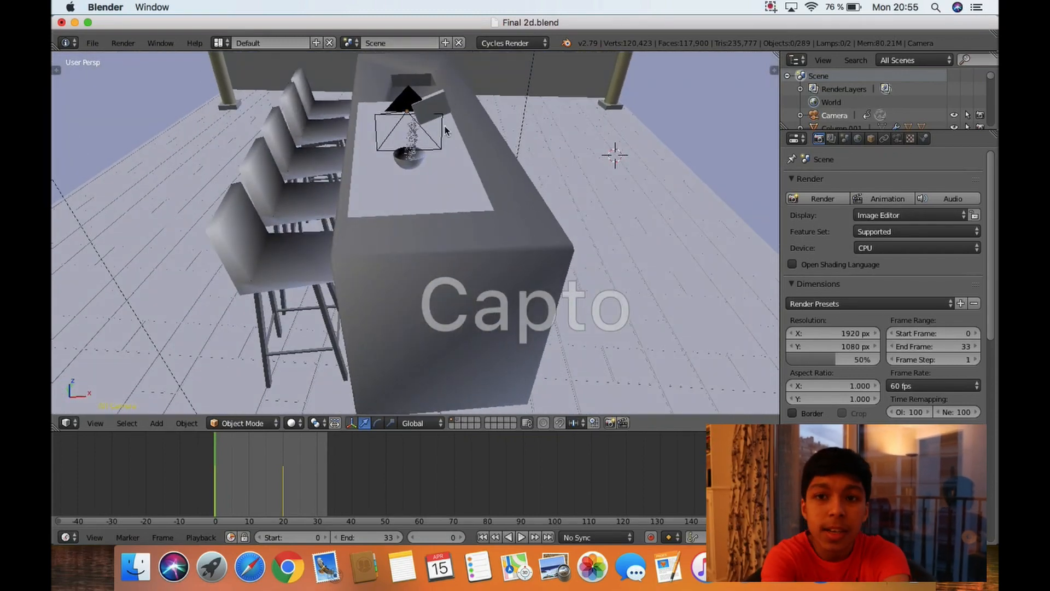
- Play and pause the animation over the counter, then scrub back to frame 10
{"action": "key", "text": "alt+a"}
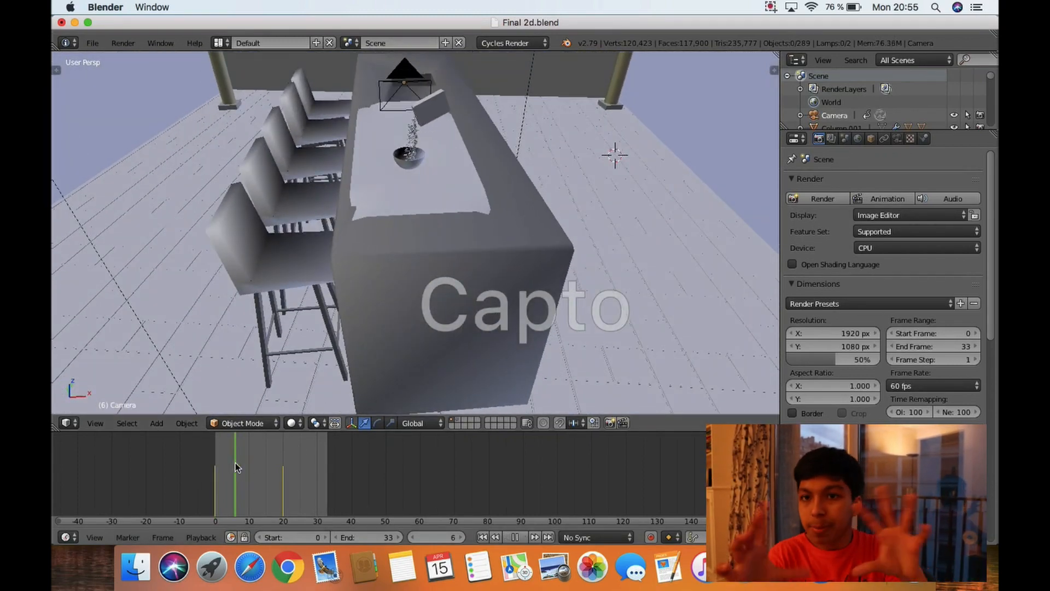
{"action": "key", "text": "alt+a"}
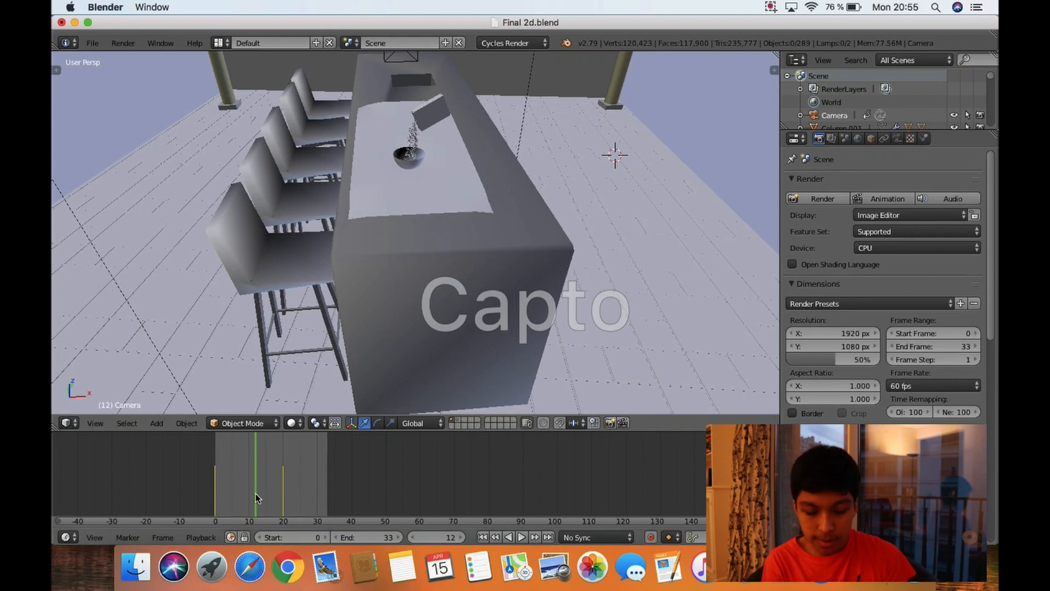
{"action": "key", "text": "alt+a"}
{"action": "mouse_move", "coordinate": [255, 493]}
{"action": "left_mouse_down"}
{"action": "mouse_move", "coordinate": [235, 490]}
{"action": "mouse_move", "coordinate": [248, 487]}
{"action": "left_mouse_up"}
- Replay the animation from a closer view of the bowl and the pouring box, then return to frame 0
{"action": "scroll", "coordinate": [418, 127], "scroll_direction": "up", "scroll_amount": 6}
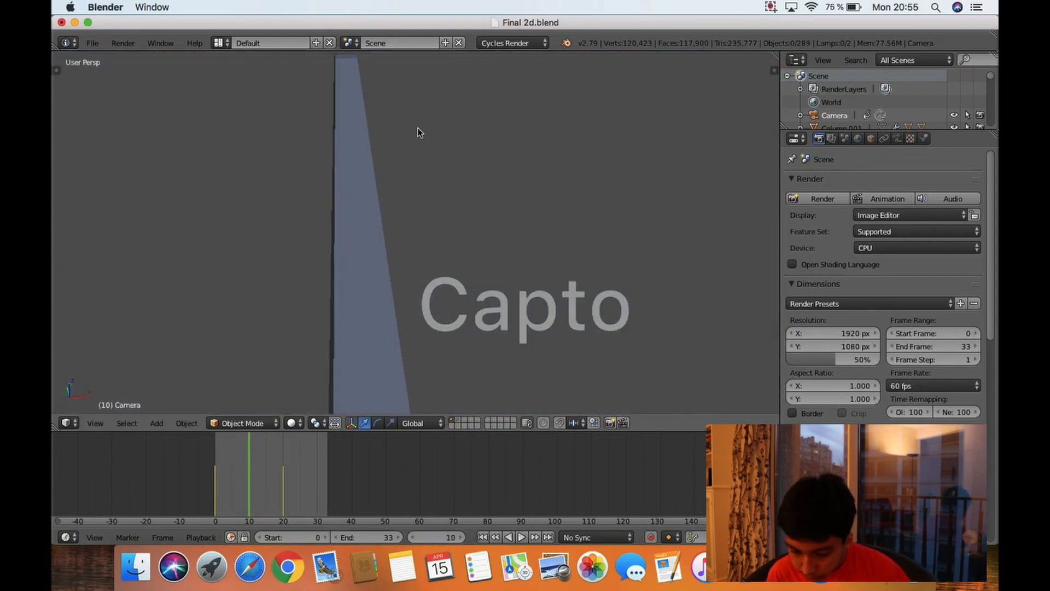
{"action": "scroll", "coordinate": [418, 132], "scroll_direction": "down", "scroll_amount": 6}
{"action": "scroll", "coordinate": [417, 133], "scroll_direction": "up", "scroll_amount": 3}
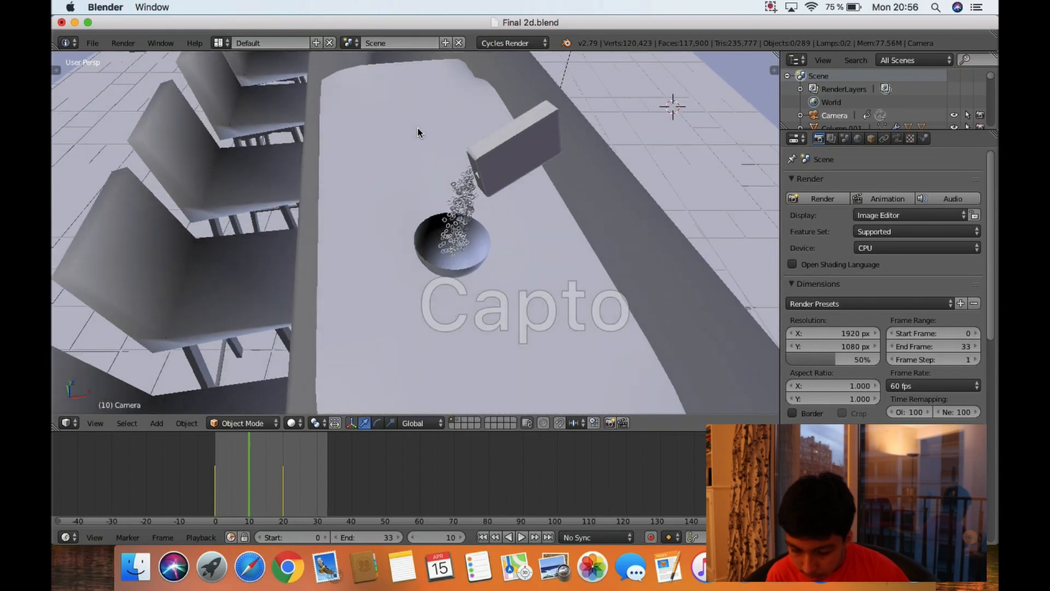
{"action": "scroll", "coordinate": [418, 129], "scroll_direction": "up", "scroll_amount": 2}
{"action": "key", "text": "alt+a"}
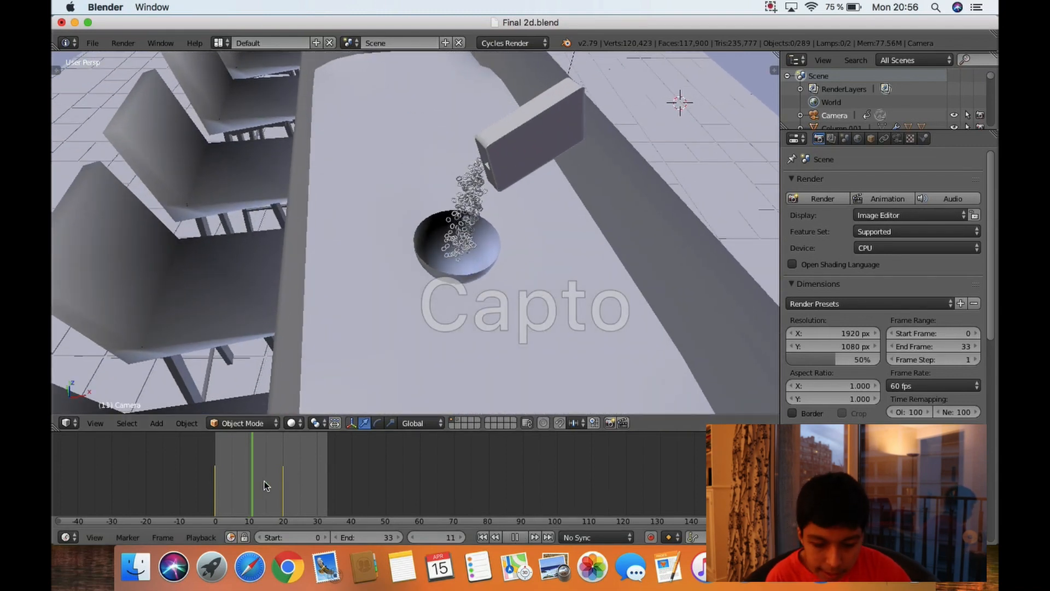
{"action": "left_click_drag", "start_coordinate": [265, 481], "coordinate": [215, 471]}
- Select the cloth plane on the counter and switch it to Weight Paint mode
{"action": "right_click", "coordinate": [377, 287]}
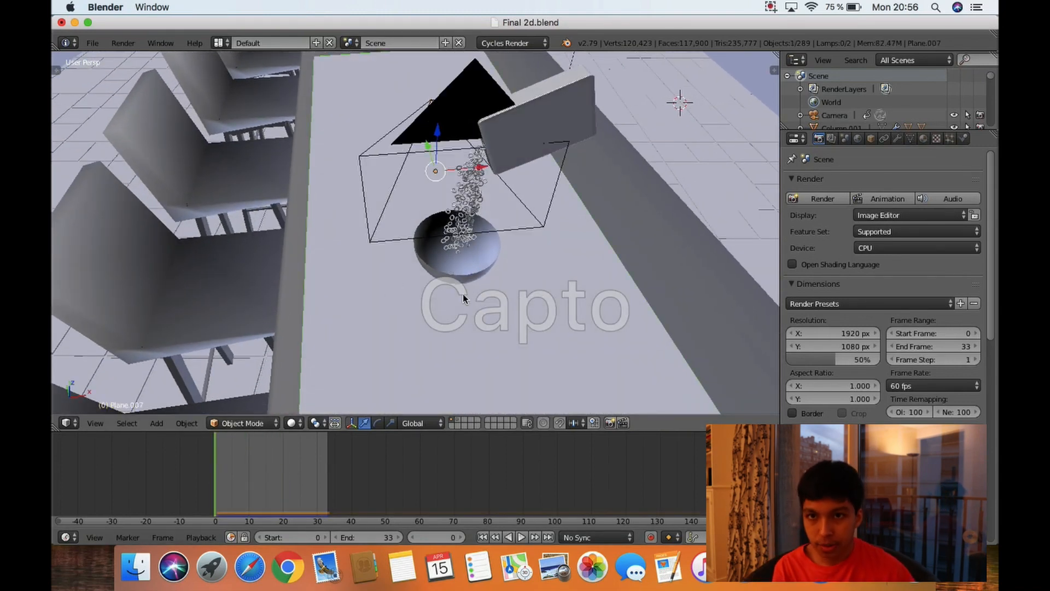
{"action": "scroll", "coordinate": [463, 298], "scroll_direction": "down", "scroll_amount": 5}
{"action": "left_click", "coordinate": [243, 422]}
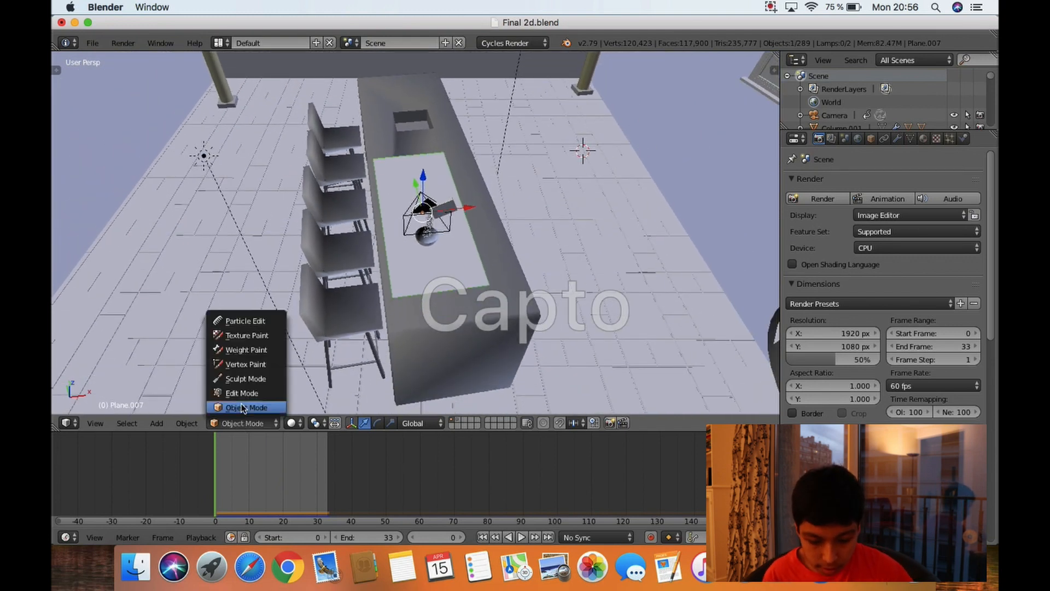
{"action": "left_click", "coordinate": [239, 349]}
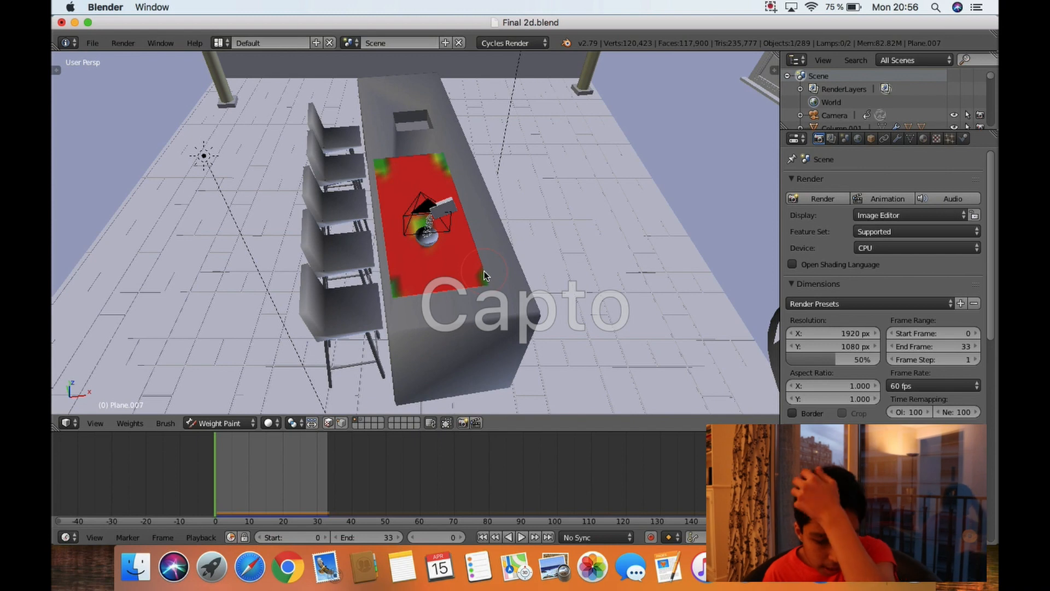
- Choose the Darken brush for weight painting and set its weight to 1.000
{"action": "key", "text": "t"}
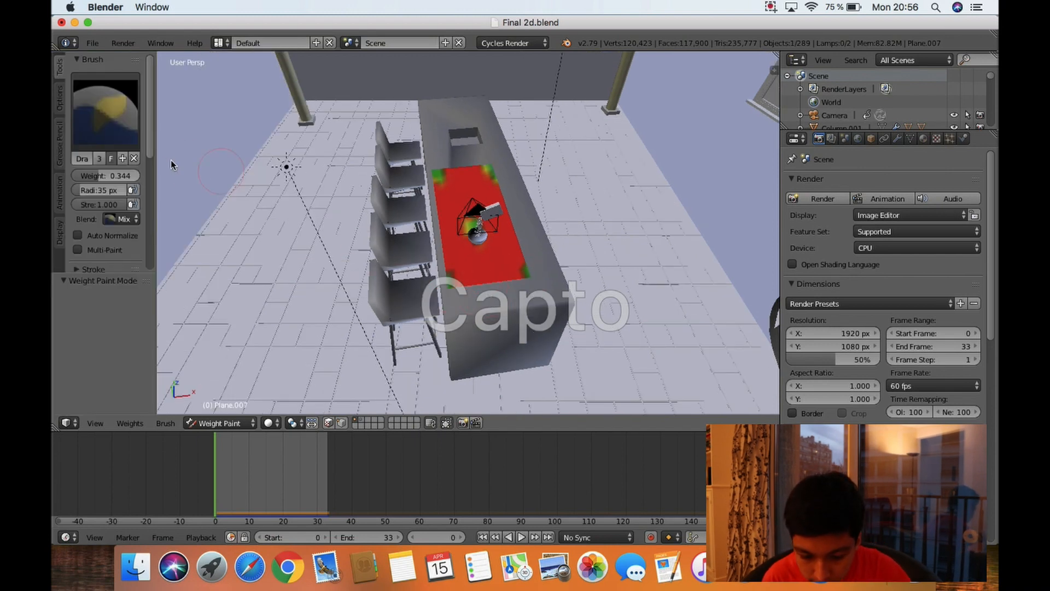
{"action": "left_click", "coordinate": [109, 125]}
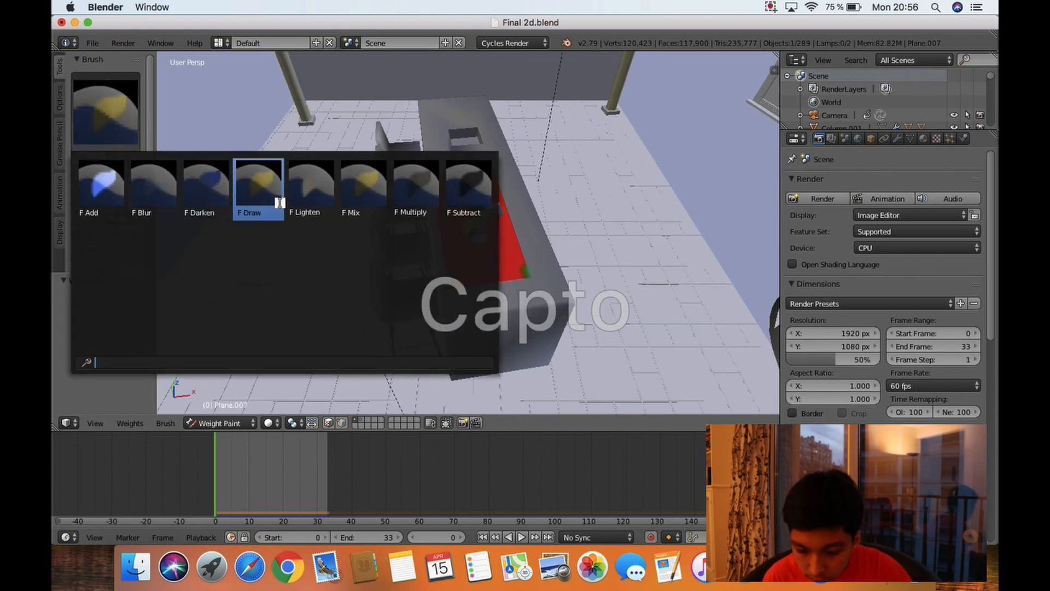
{"action": "left_click", "coordinate": [209, 202]}
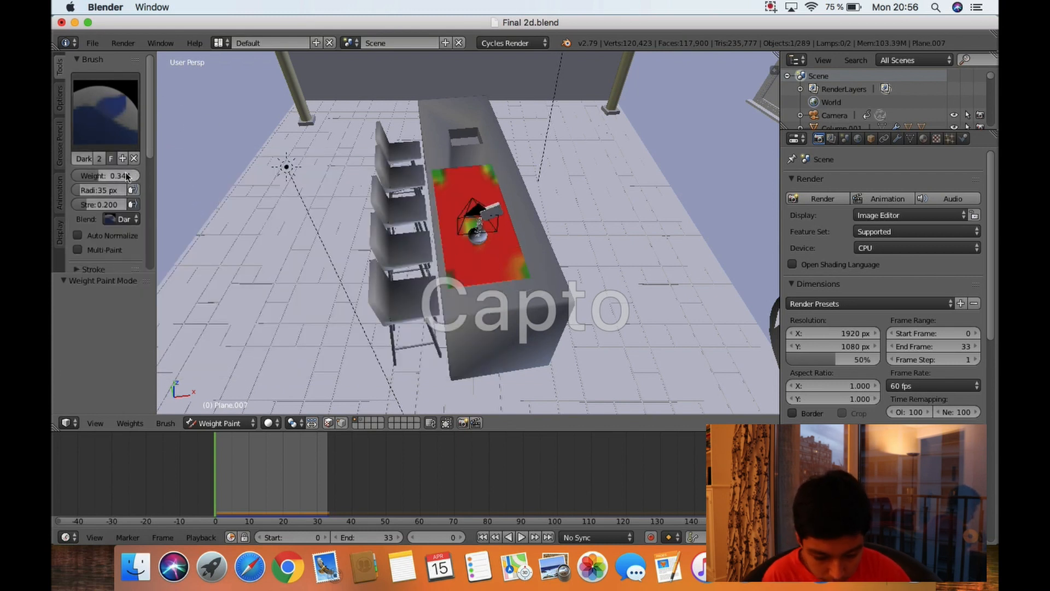
{"action": "left_click_drag", "start_coordinate": [127, 175], "coordinate": [141, 179]}
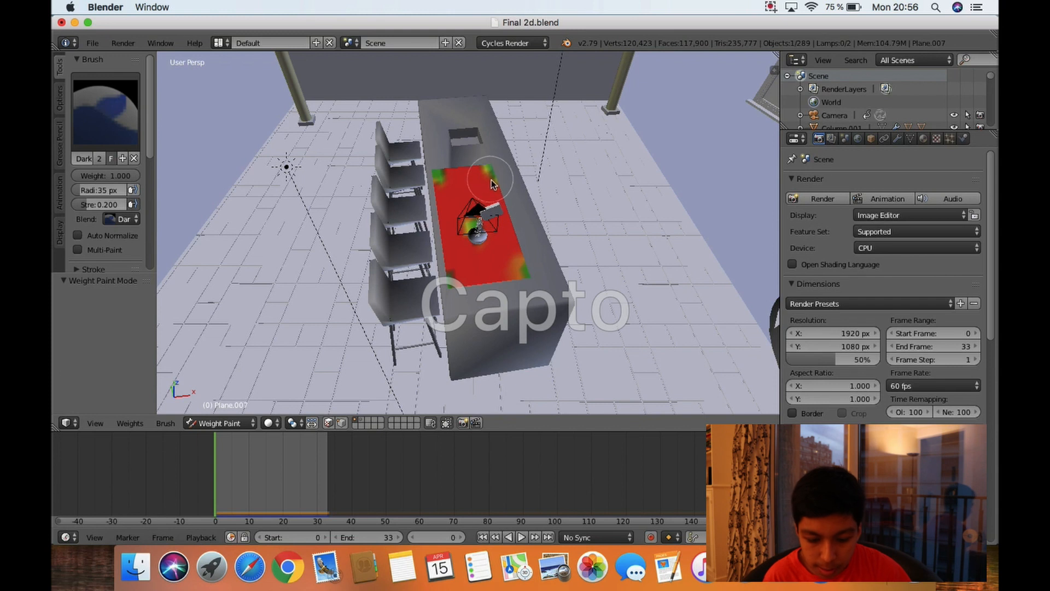
- Paint full weight onto the cloth's corners with the Mix brush, then return to Object Mode
{"action": "left_click", "coordinate": [117, 149]}
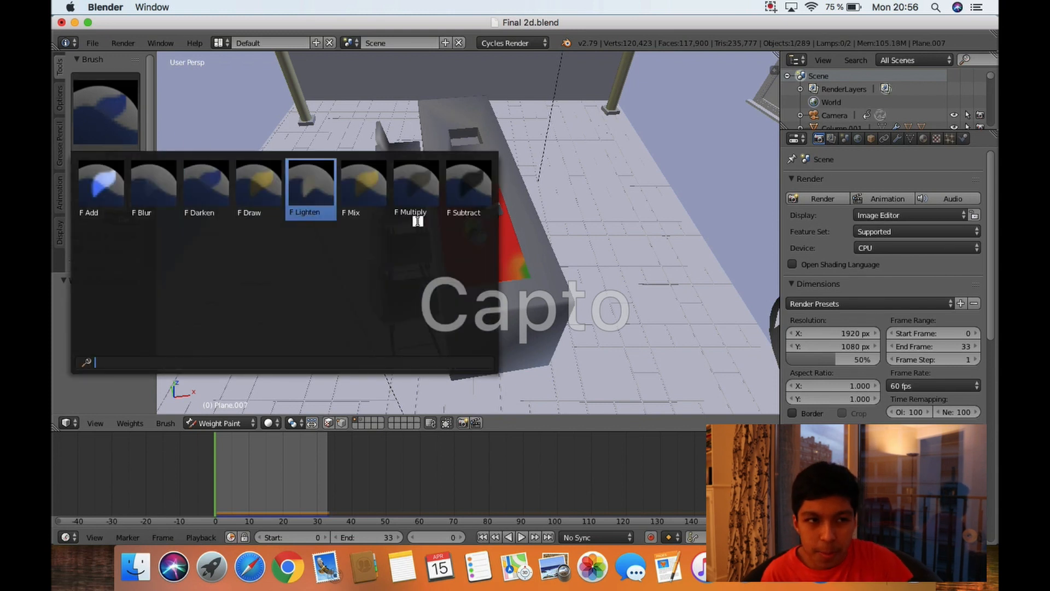
{"action": "left_click", "coordinate": [353, 194]}
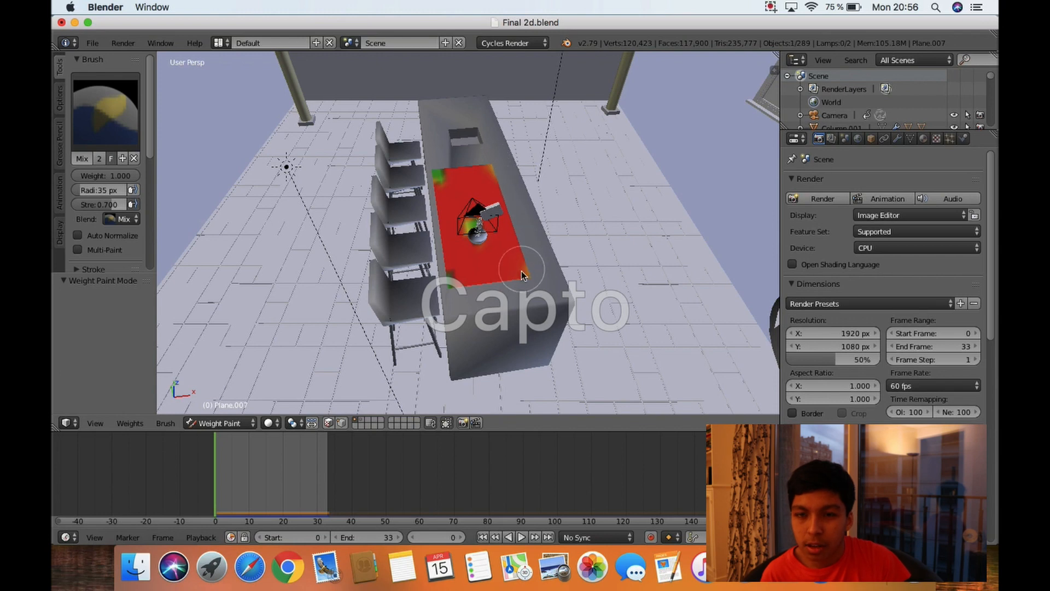
{"action": "left_click", "coordinate": [450, 291]}
{"action": "left_click", "coordinate": [444, 159]}
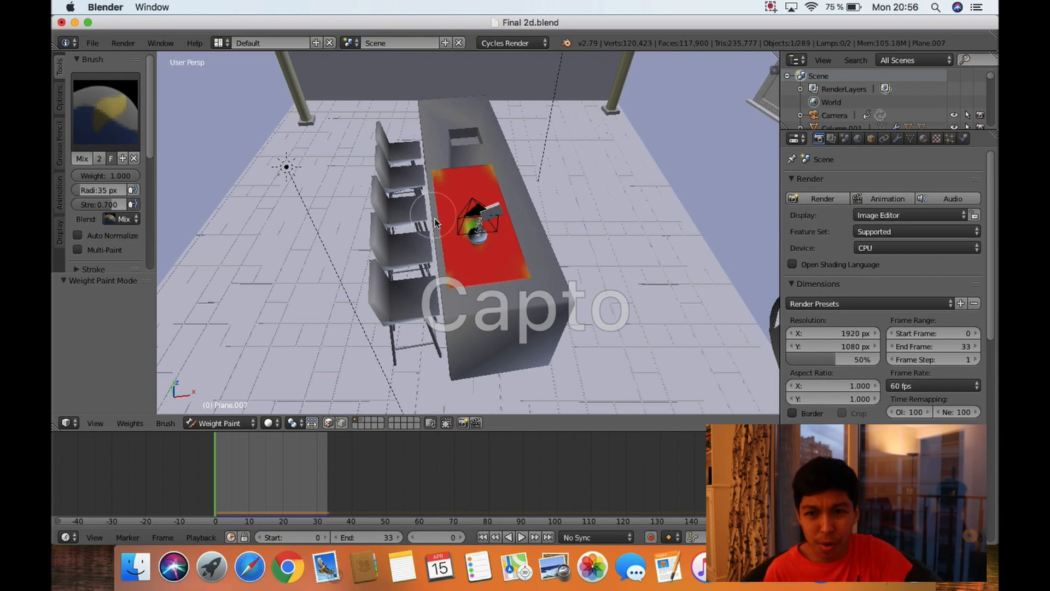
{"action": "key", "text": "t"}
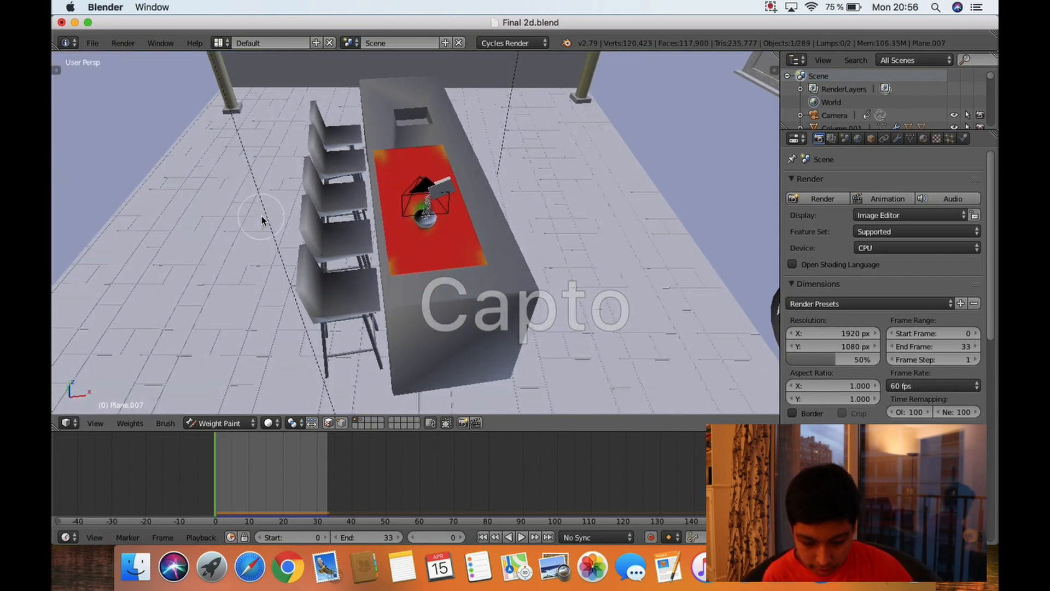
{"action": "left_click", "coordinate": [241, 423]}
{"action": "left_click", "coordinate": [233, 409]}
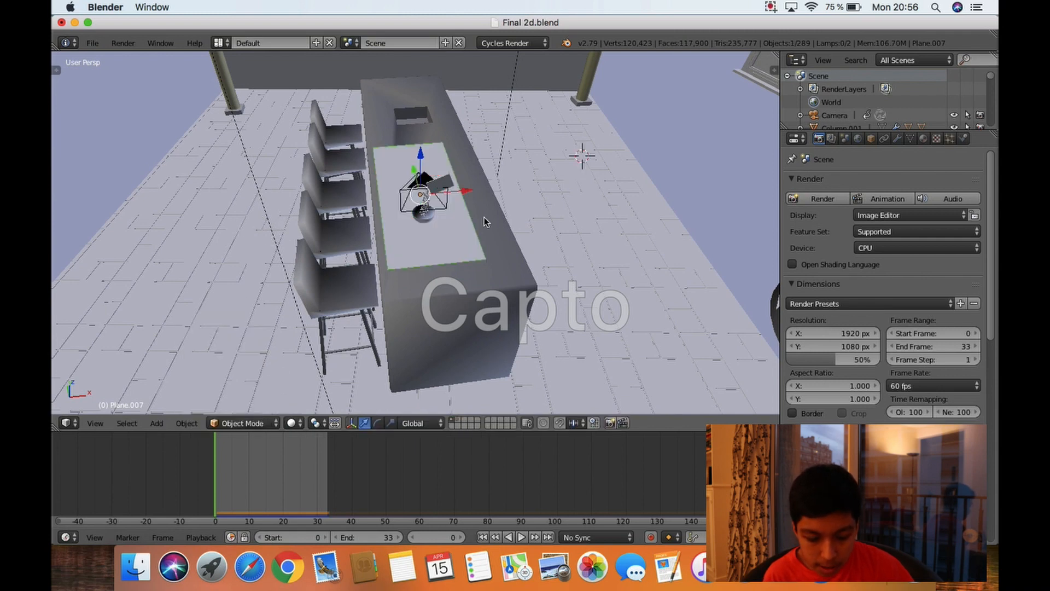
- Play the animation from a closer view to check the cloth, return to frame 0, and deselect everything
{"action": "scroll", "coordinate": [484, 219], "scroll_direction": "up", "scroll_amount": 1}
{"action": "scroll", "coordinate": [484, 218], "scroll_direction": "up", "scroll_amount": 1}
{"action": "key", "text": "alt+a"}
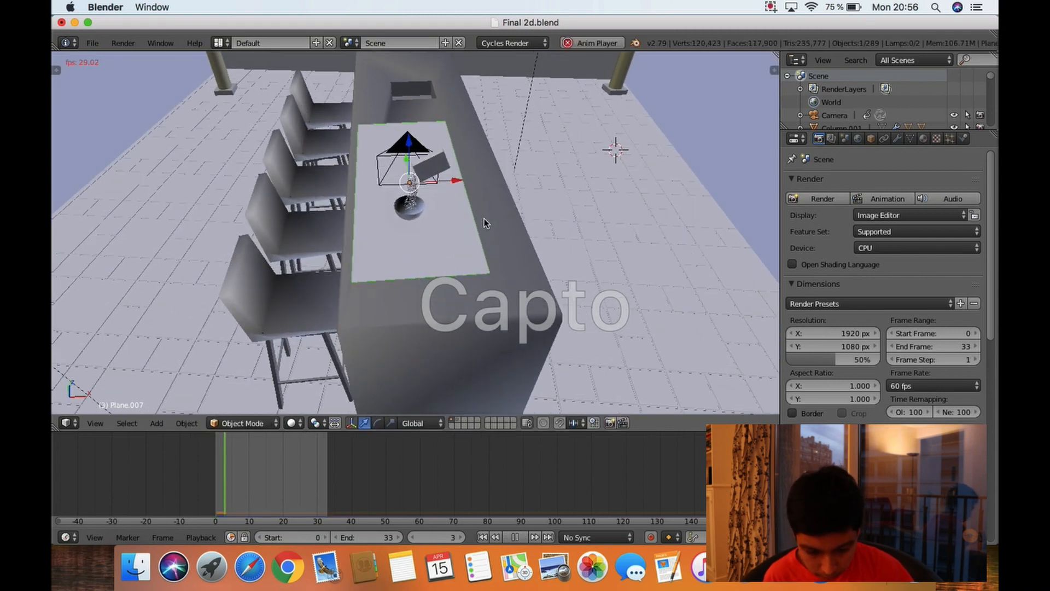
{"action": "key", "text": "Escape"}
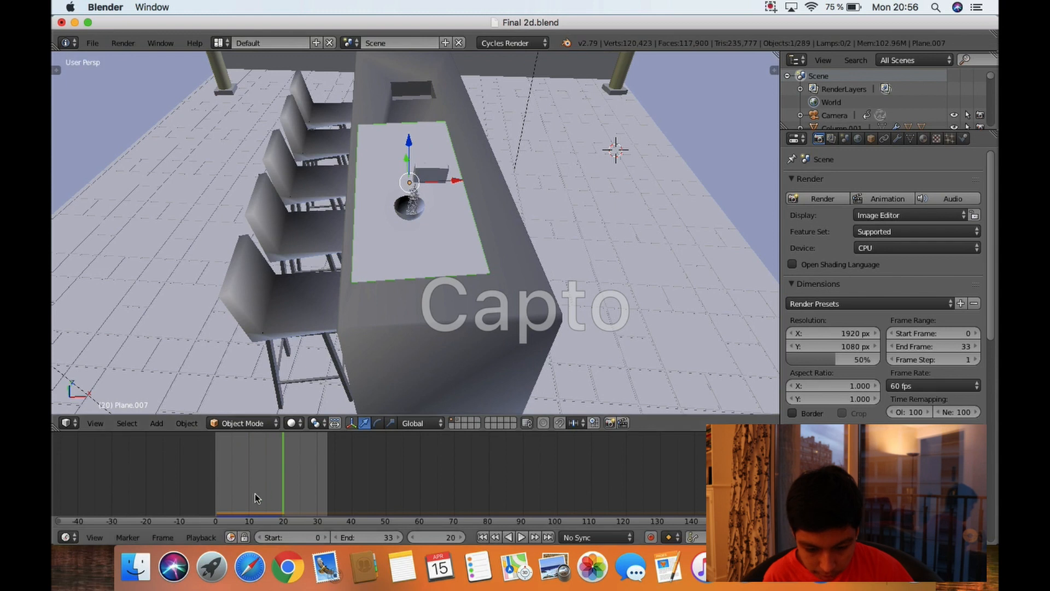
{"action": "key", "text": "a"}
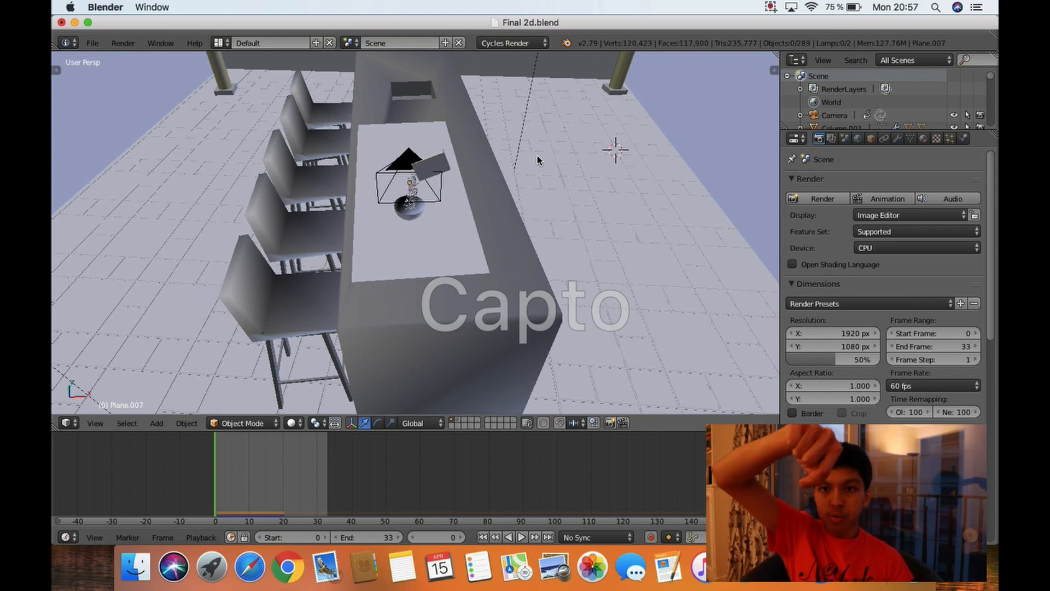
- Show the physics settings of the counter and of the cloth plane on it
{"action": "right_click", "coordinate": [497, 255]}
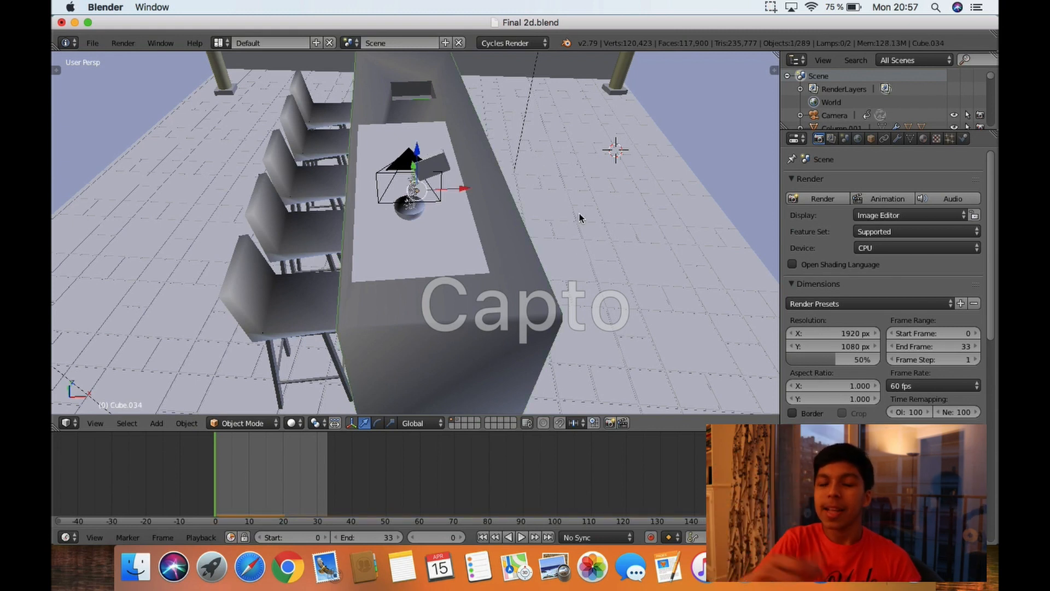
{"action": "left_click", "coordinate": [962, 139]}
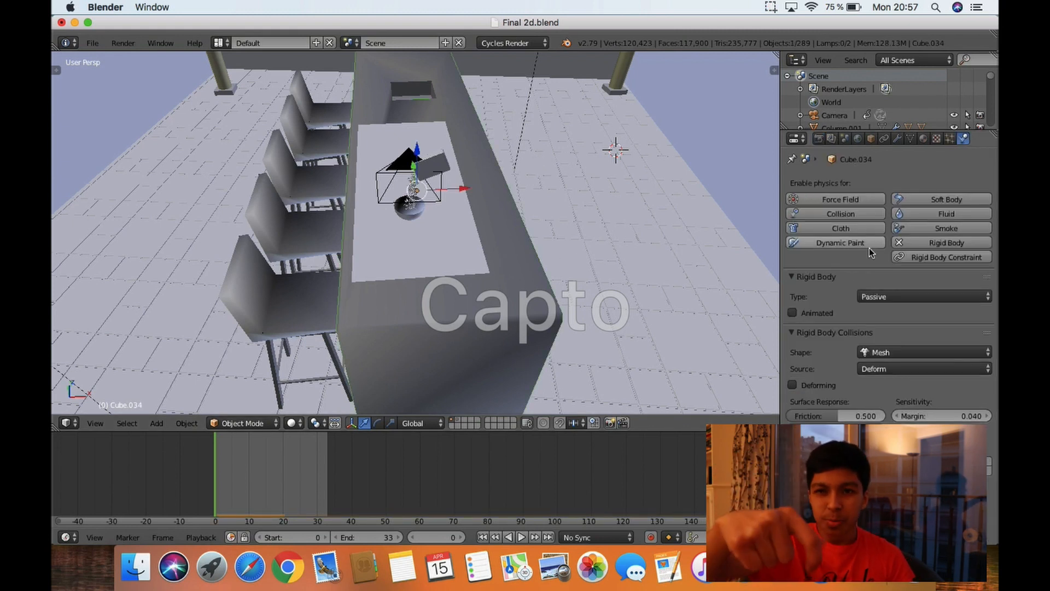
{"action": "right_click", "coordinate": [422, 228]}
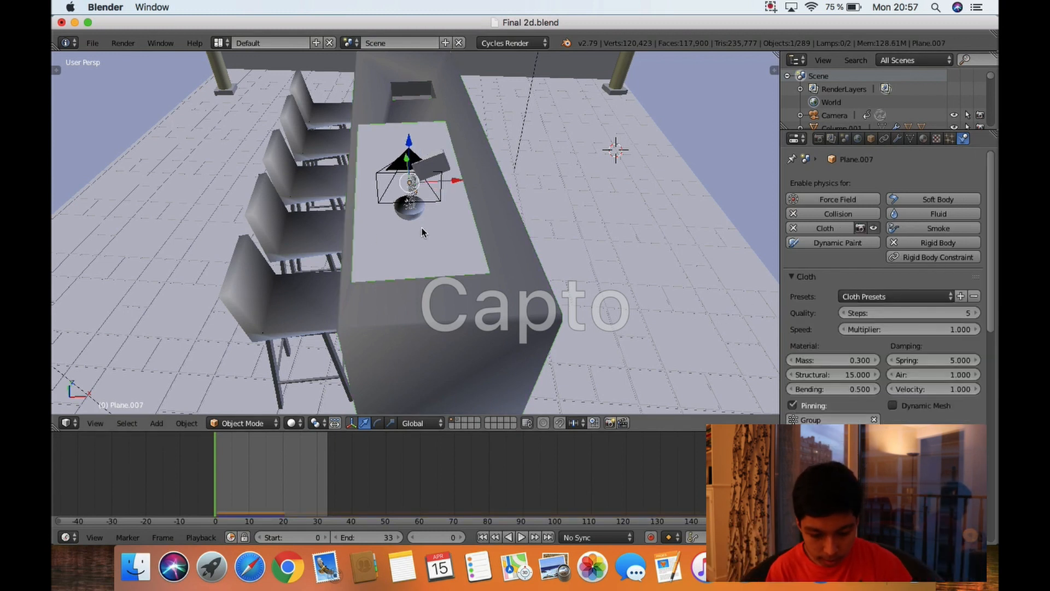
- Examine the cloth, the bowl and the stream of small rings from the side and up close
{"action": "scroll", "coordinate": [422, 227], "scroll_direction": "left", "scroll_amount": 2}
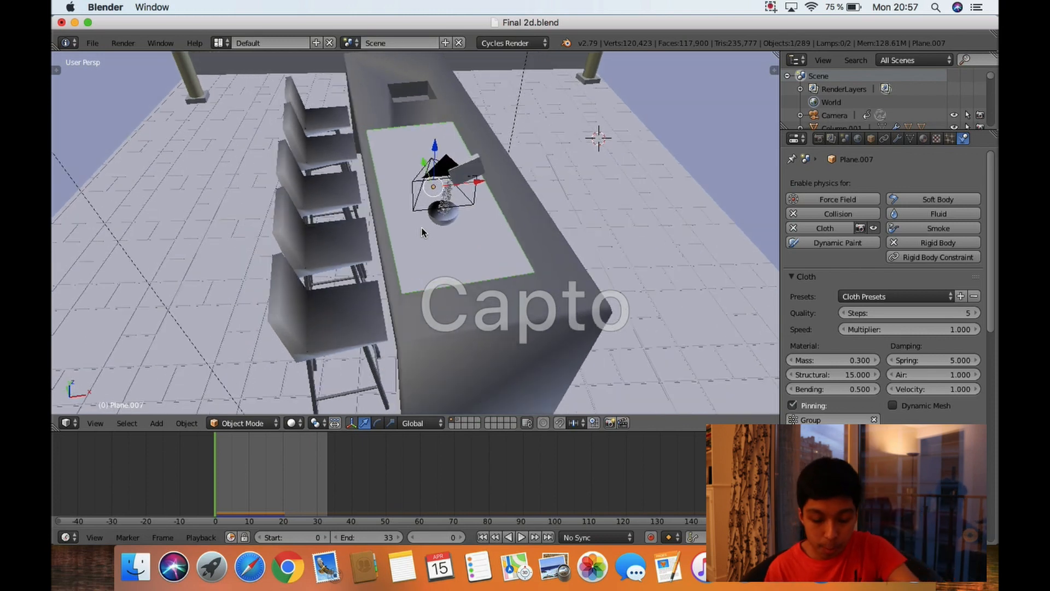
{"action": "scroll", "coordinate": [421, 228], "scroll_direction": "left", "scroll_amount": 3}
{"action": "scroll", "coordinate": [421, 227], "scroll_direction": "up", "scroll_amount": 4}
{"action": "scroll", "coordinate": [422, 227], "scroll_direction": "down", "scroll_amount": 2}
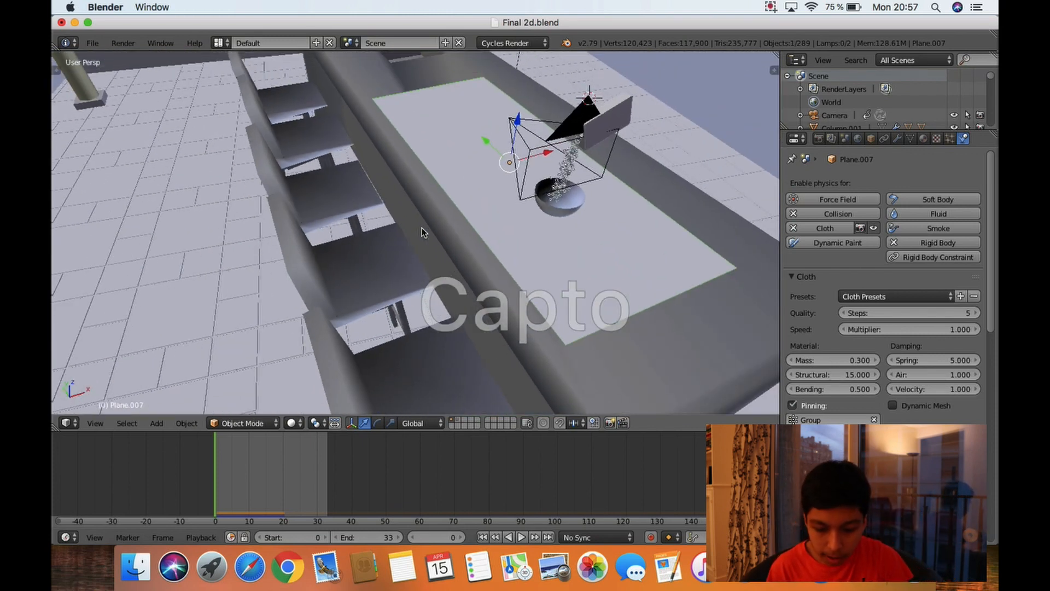
{"action": "scroll", "coordinate": [421, 228], "scroll_direction": "left", "scroll_amount": 3}
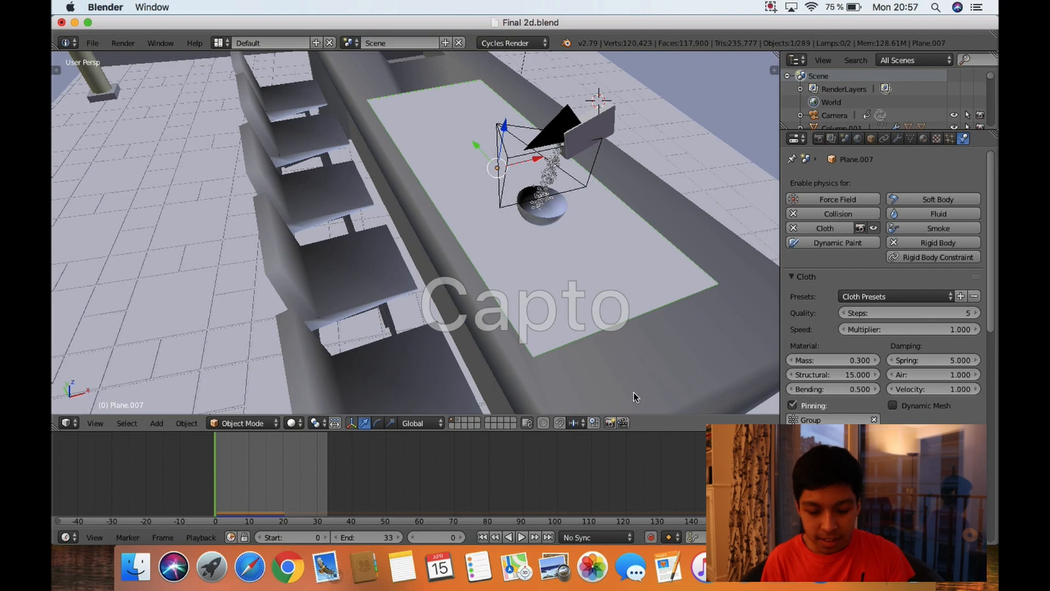
{"action": "scroll", "coordinate": [633, 392], "scroll_direction": "up", "scroll_amount": 3}
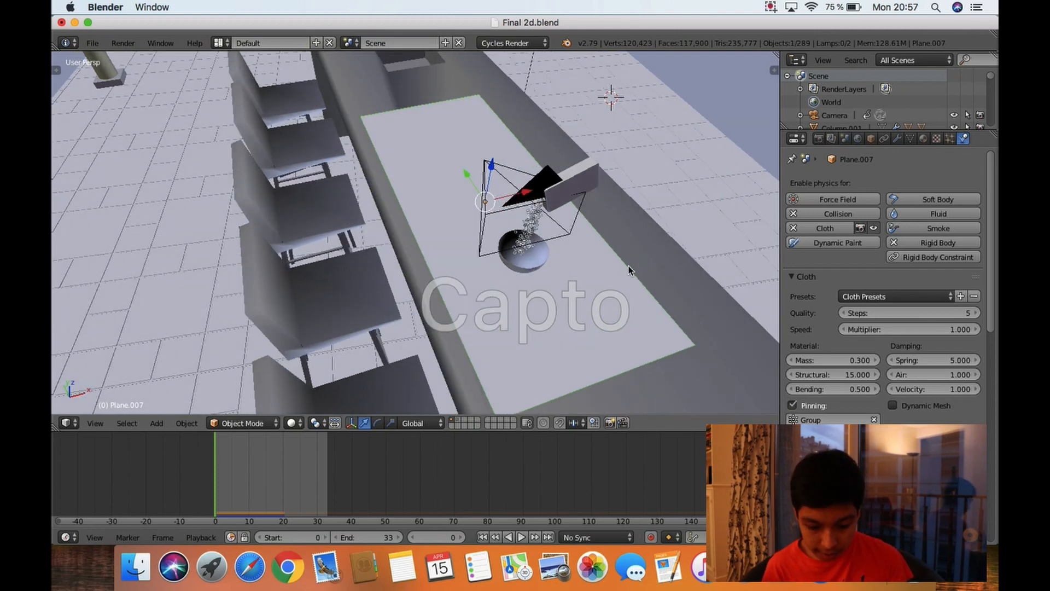
{"action": "scroll", "coordinate": [534, 233], "scroll_direction": "up", "scroll_amount": 5}
{"action": "scroll", "coordinate": [536, 234], "scroll_direction": "right", "scroll_amount": 3}
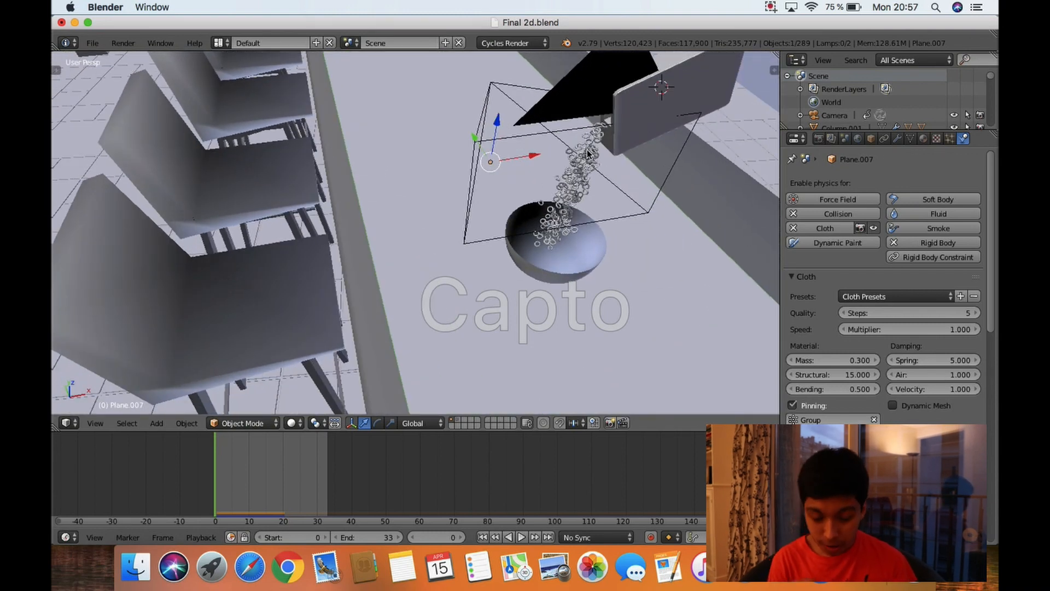
- Select two of the falling rings and the pouring box in turn to view their physics settings
{"action": "right_click", "coordinate": [581, 169]}
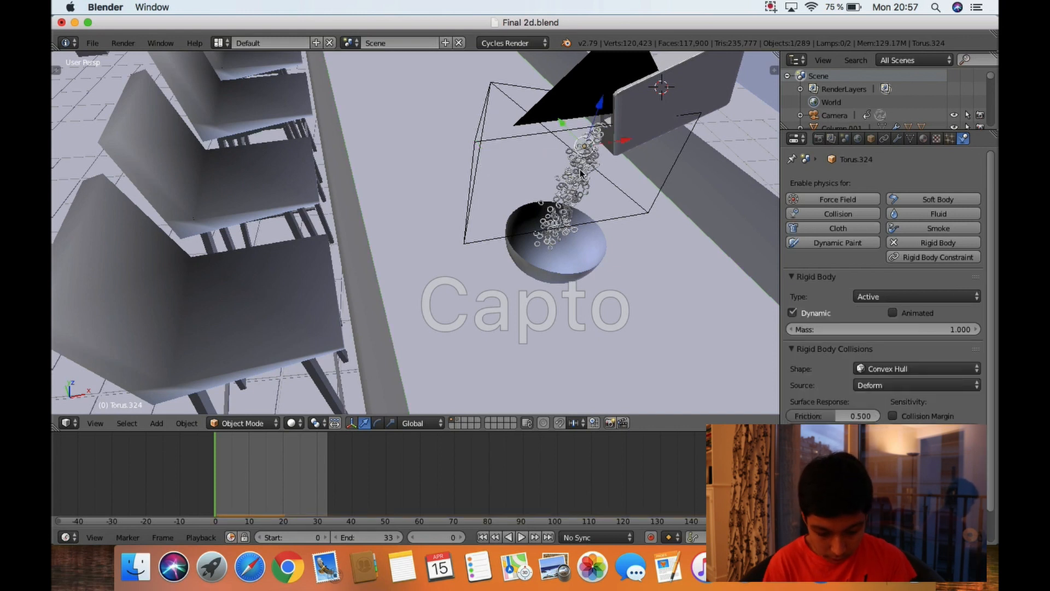
{"action": "right_click", "coordinate": [572, 159]}
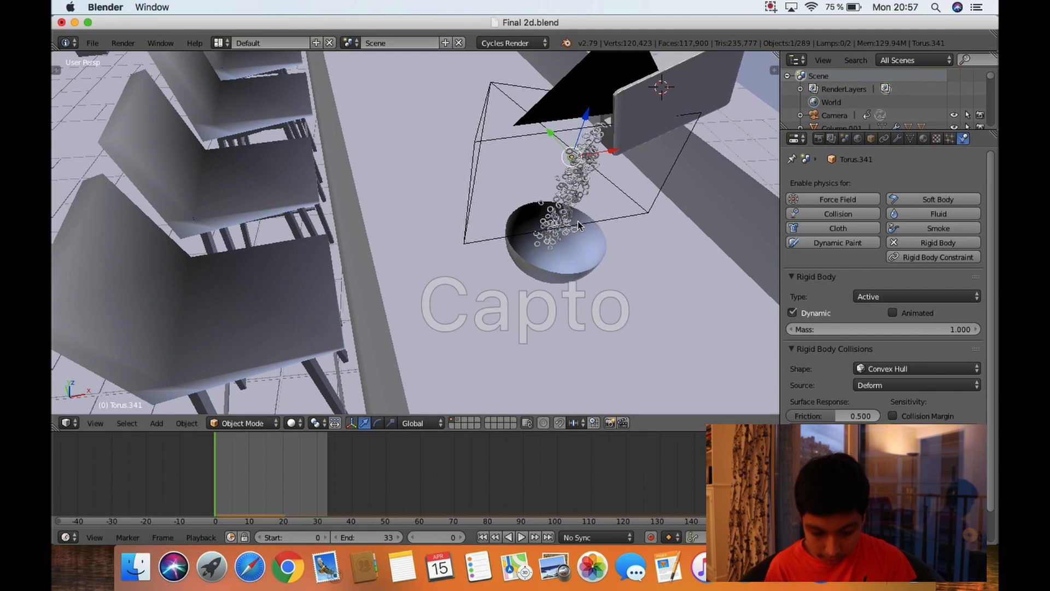
{"action": "right_click", "coordinate": [657, 116]}
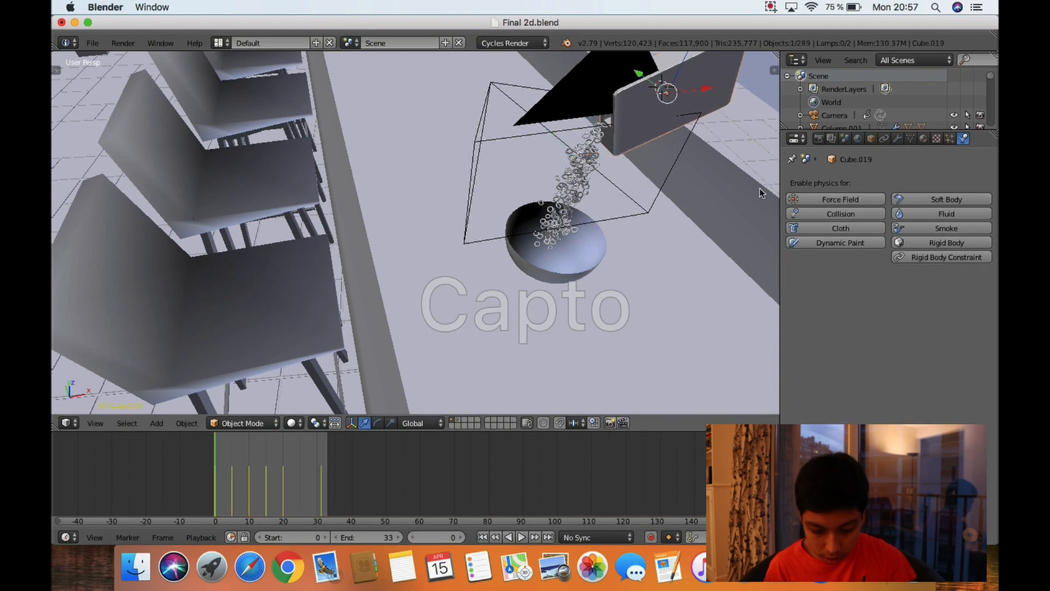
- Play the pouring box's animation from a wider view of the counter and stools
{"action": "scroll", "coordinate": [584, 217], "scroll_direction": "right", "scroll_amount": 3}
{"action": "scroll", "coordinate": [584, 218], "scroll_direction": "down", "scroll_amount": 8}
{"action": "scroll", "coordinate": [584, 218], "scroll_direction": "up", "scroll_amount": 2}
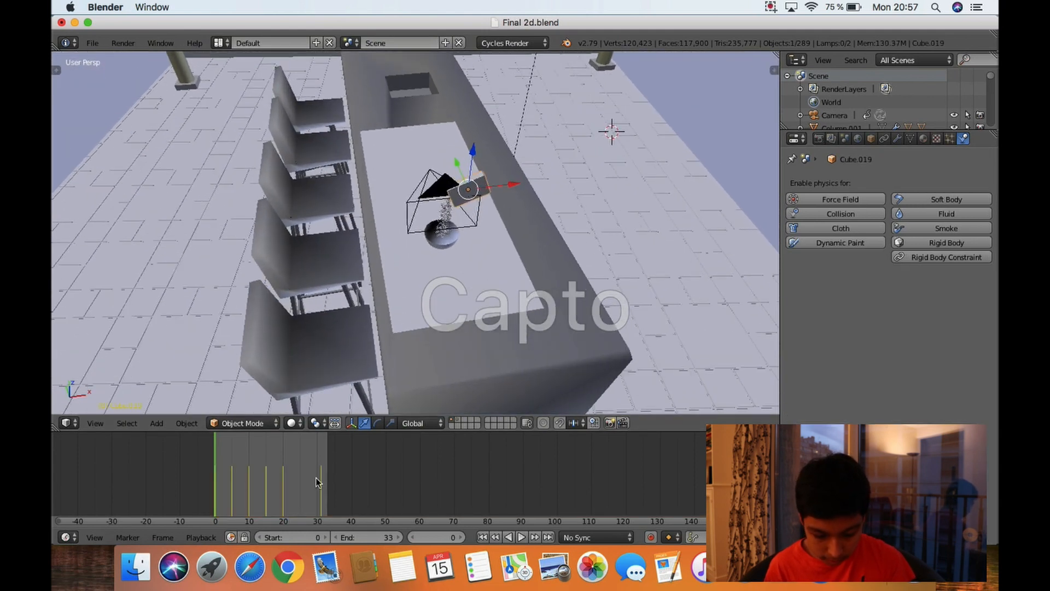
{"action": "key", "text": "alt+a"}
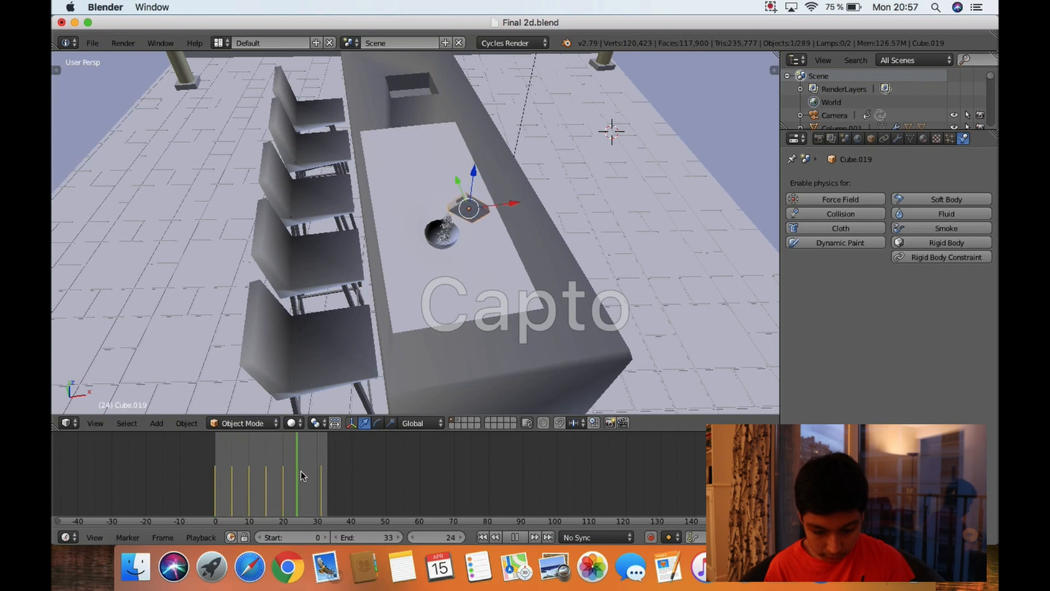
- Insert a keyframe for the pouring box at frame 31 and return to frame 0
{"action": "mouse_move", "coordinate": [315, 476]}
{"action": "left_mouse_down"}
{"action": "mouse_move", "coordinate": [220, 465]}
{"action": "mouse_move", "coordinate": [342, 462]}
{"action": "mouse_move", "coordinate": [207, 457]}
{"action": "mouse_move", "coordinate": [323, 460]}
{"action": "left_mouse_up"}
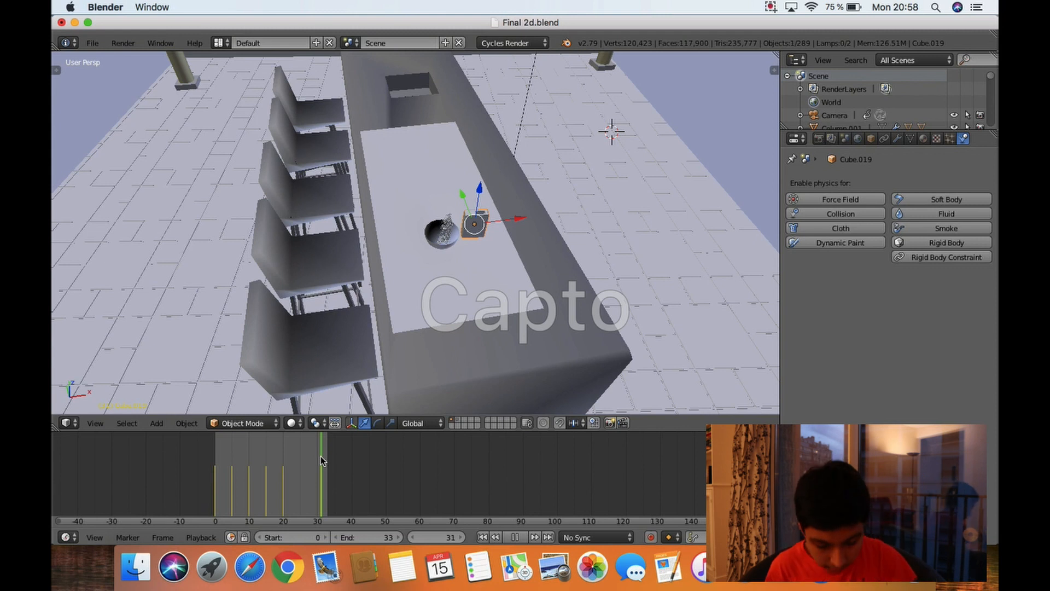
{"action": "key", "text": "i"}
{"action": "mouse_move", "coordinate": [321, 455]}
{"action": "left_mouse_down"}
{"action": "mouse_move", "coordinate": [360, 460]}
{"action": "mouse_move", "coordinate": [235, 457]}
{"action": "mouse_move", "coordinate": [275, 452]}
{"action": "mouse_move", "coordinate": [214, 440]}
{"action": "left_mouse_up"}
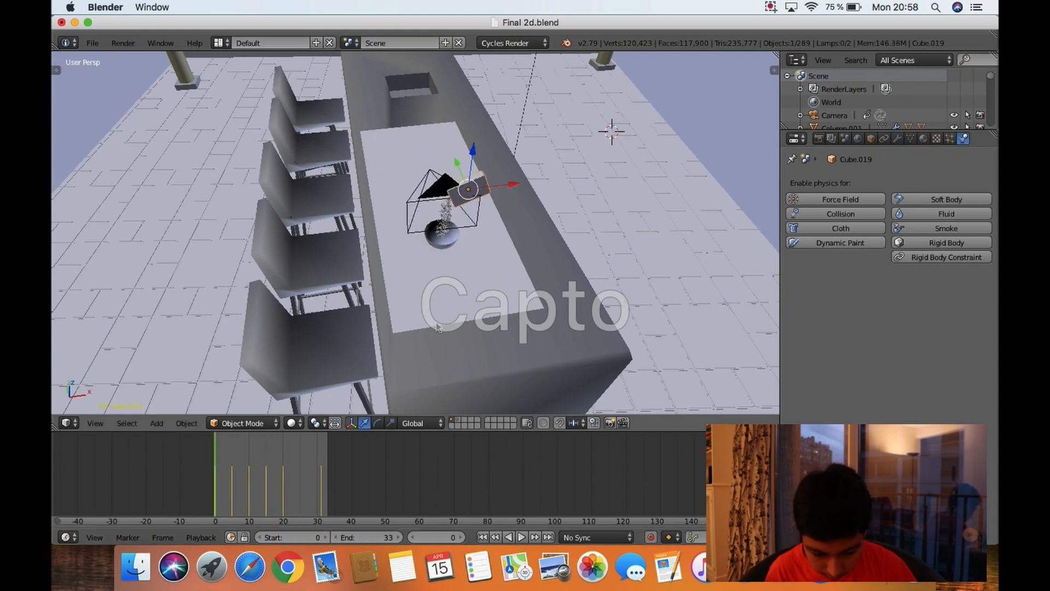
- Play the pouring box's animation in stages through its keyframes, ending at frame 34
{"action": "key", "text": "alt+a"}
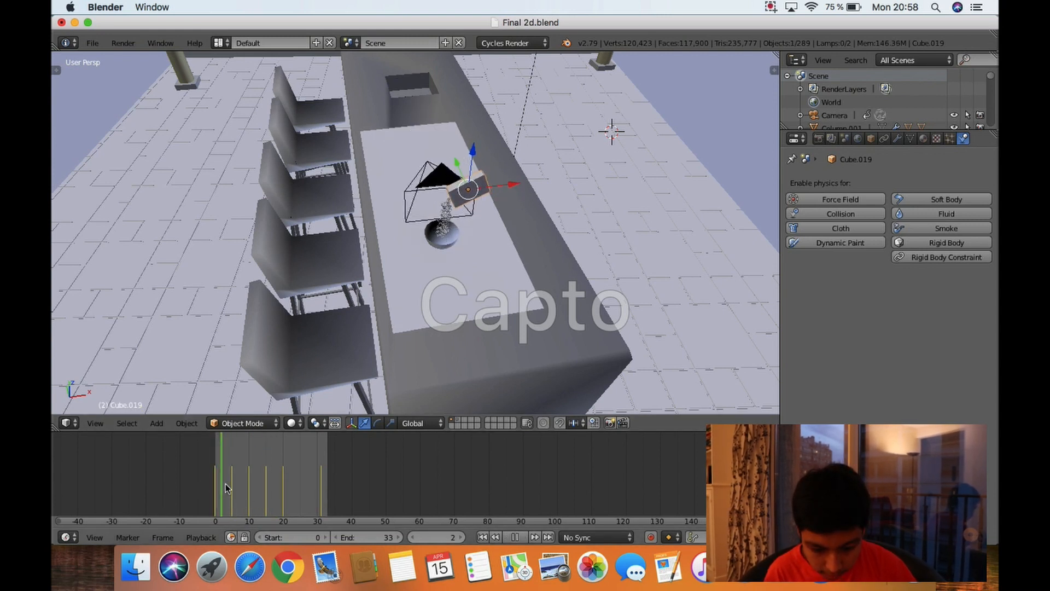
{"action": "key", "text": "alt+a"}
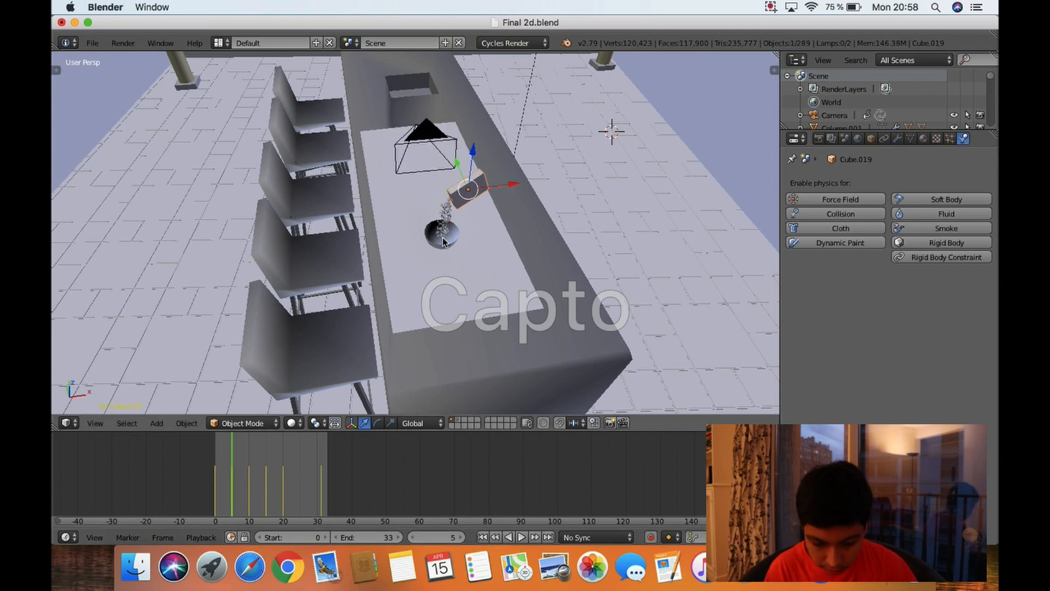
{"action": "key", "text": "alt+a"}
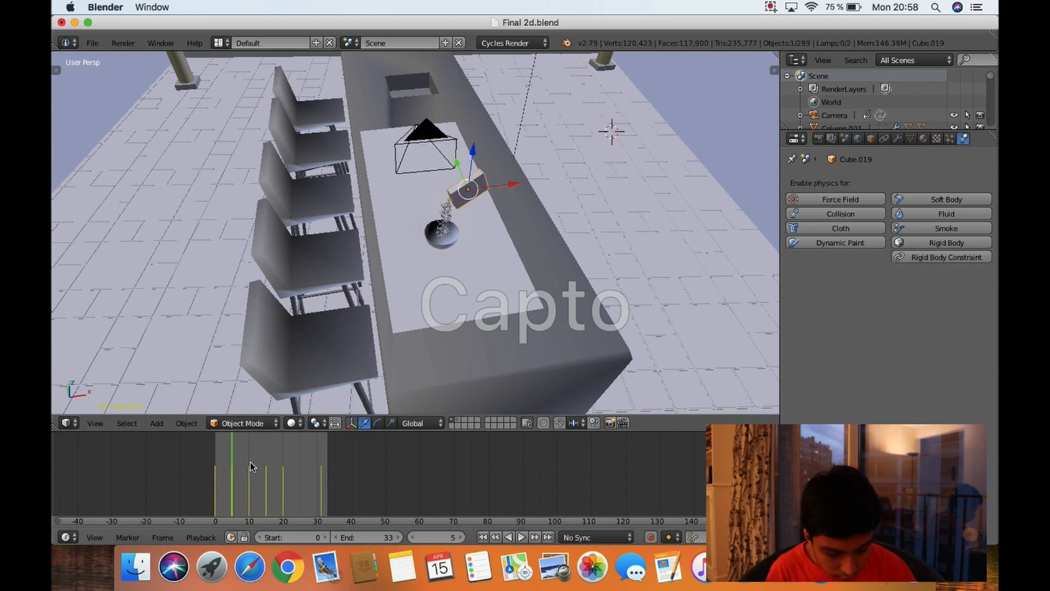
{"action": "key", "text": "alt+a"}
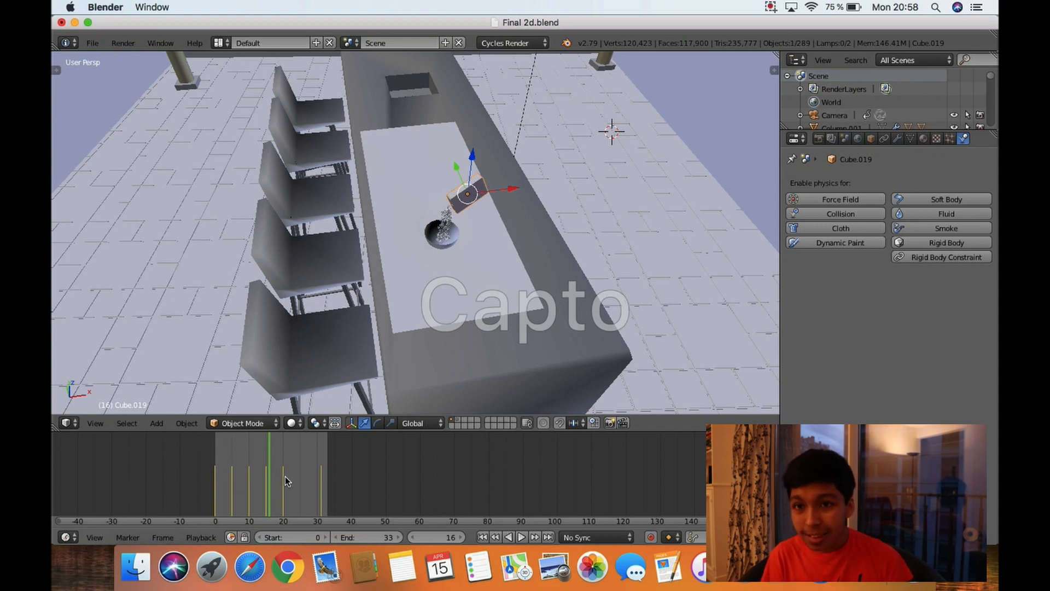
{"action": "key", "text": "alt+a"}
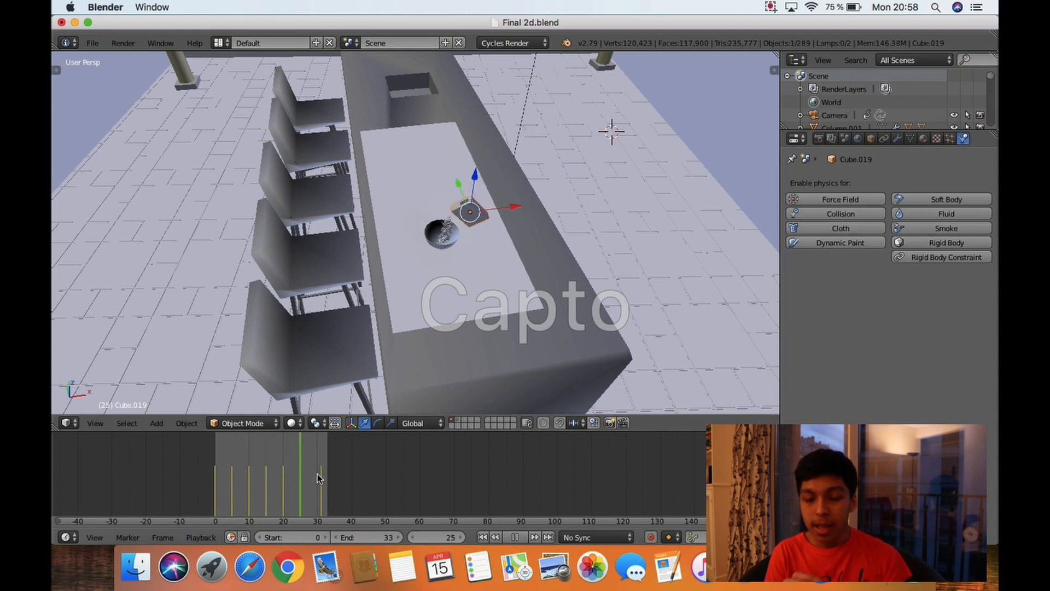
{"action": "left_click", "coordinate": [330, 475]}
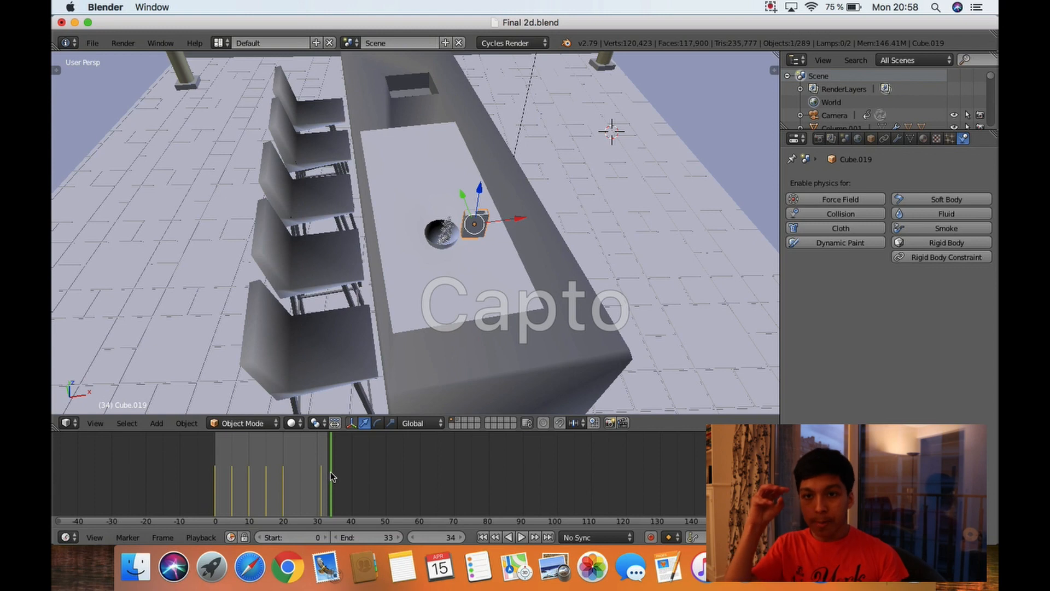
- Select the camera beyond the far end of the counter and view the scene through it, comparing with a closer view of the box and bowl
{"action": "scroll", "coordinate": [489, 172], "scroll_direction": "left", "scroll_amount": 4}
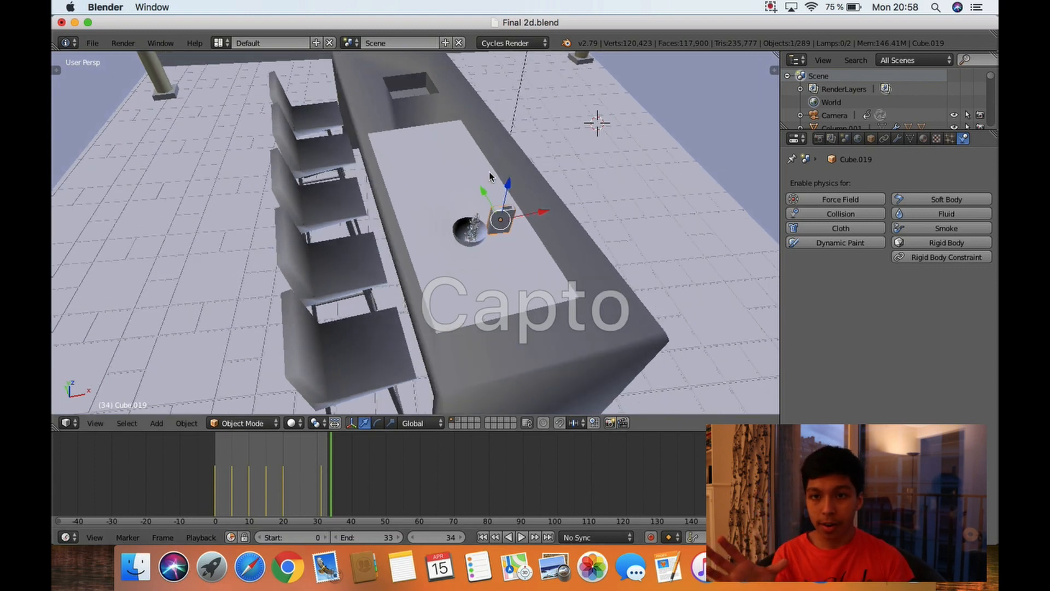
{"action": "scroll", "coordinate": [489, 172], "scroll_direction": "down", "scroll_amount": 4}
{"action": "scroll", "coordinate": [489, 172], "scroll_direction": "up", "scroll_amount": 3}
{"action": "key", "text": "a"}
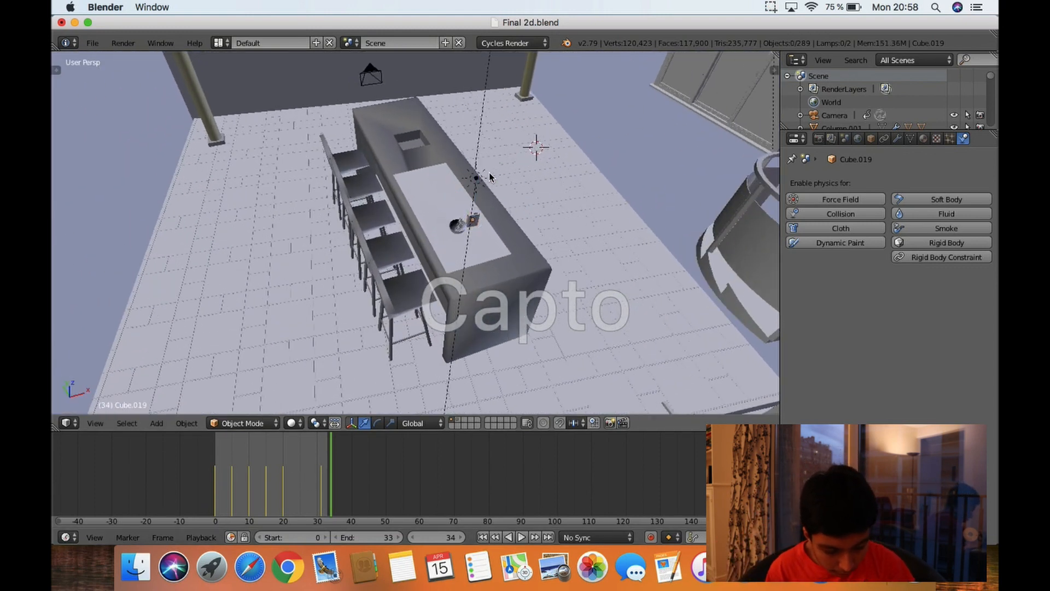
{"action": "right_click", "coordinate": [370, 71]}
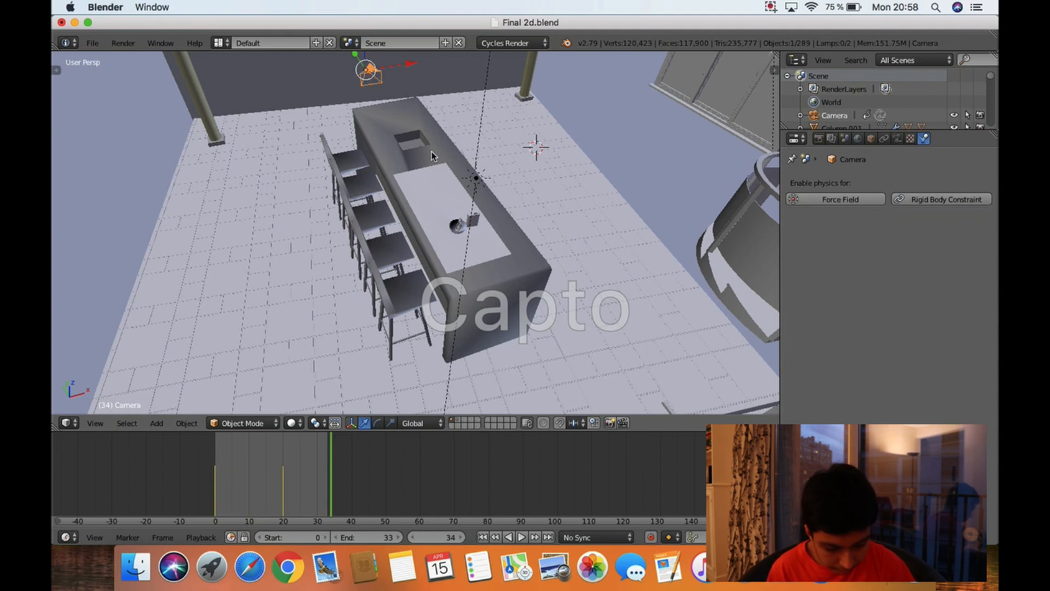
{"action": "key", "text": "KP_0"}
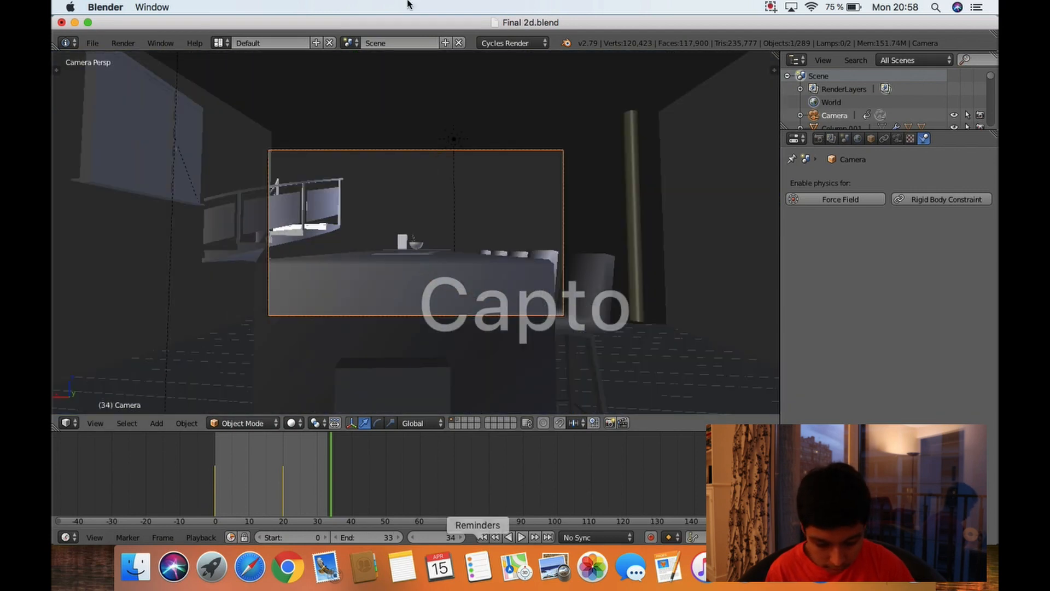
{"action": "key", "text": "KP_0"}
{"action": "scroll", "coordinate": [429, 238], "scroll_direction": "up", "scroll_amount": 5}
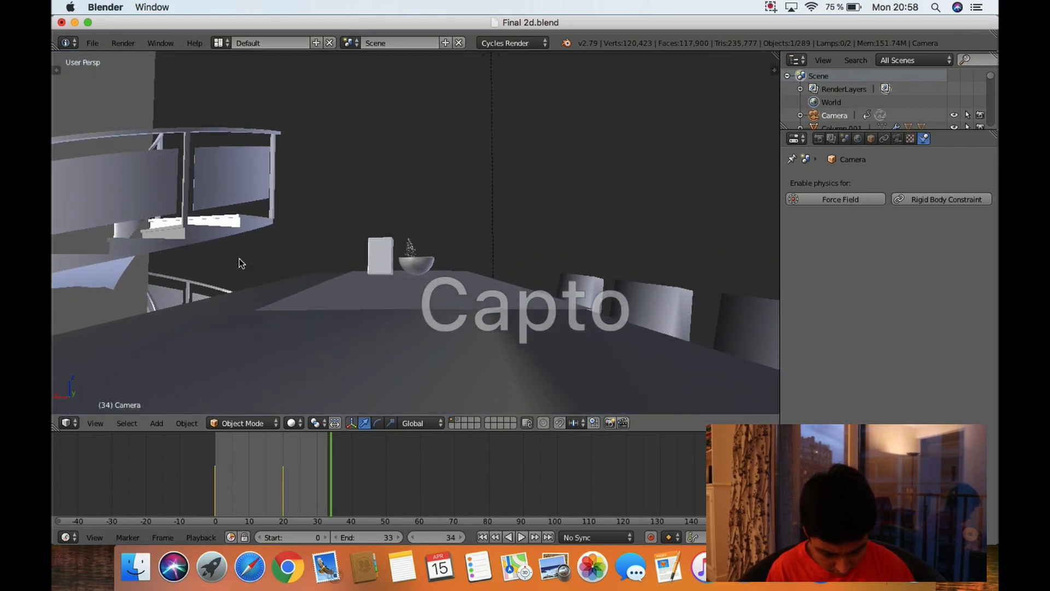
{"action": "key", "text": "KP_0"}
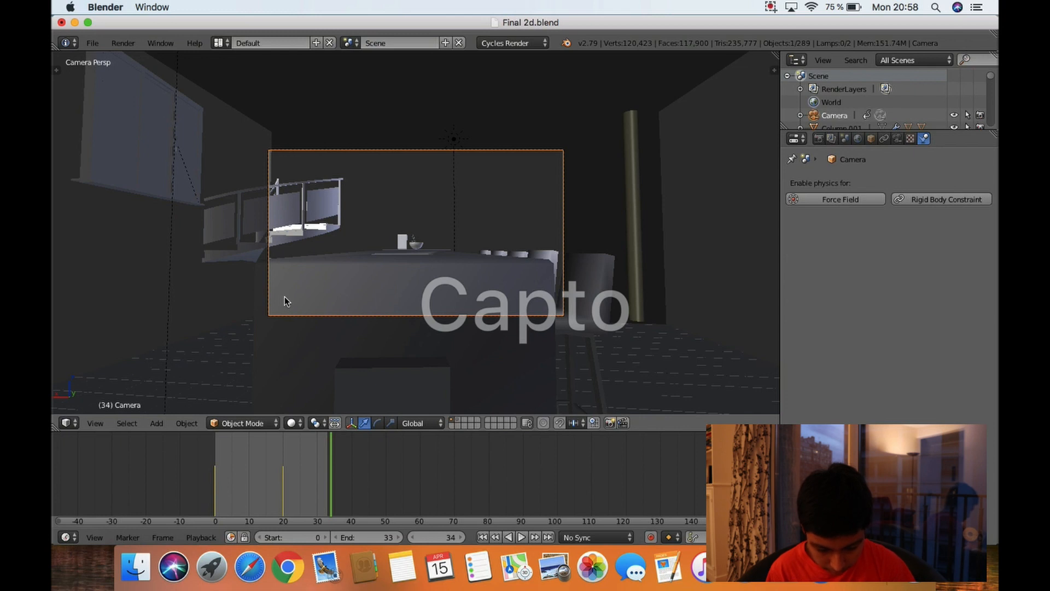
- Try moving the camera forward along the counter toward the box and bowl in walk navigation at frame 34
{"action": "key", "text": "shift+f"}
{"action": "key", "text": "w"}
{"action": "key", "text": "w"}
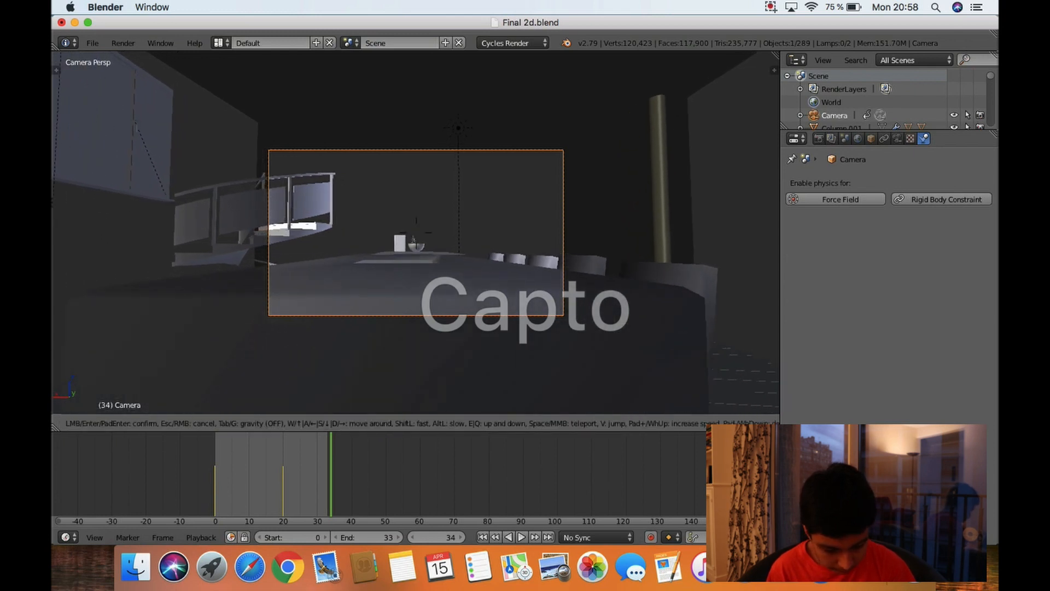
{"action": "key", "text": "s"}
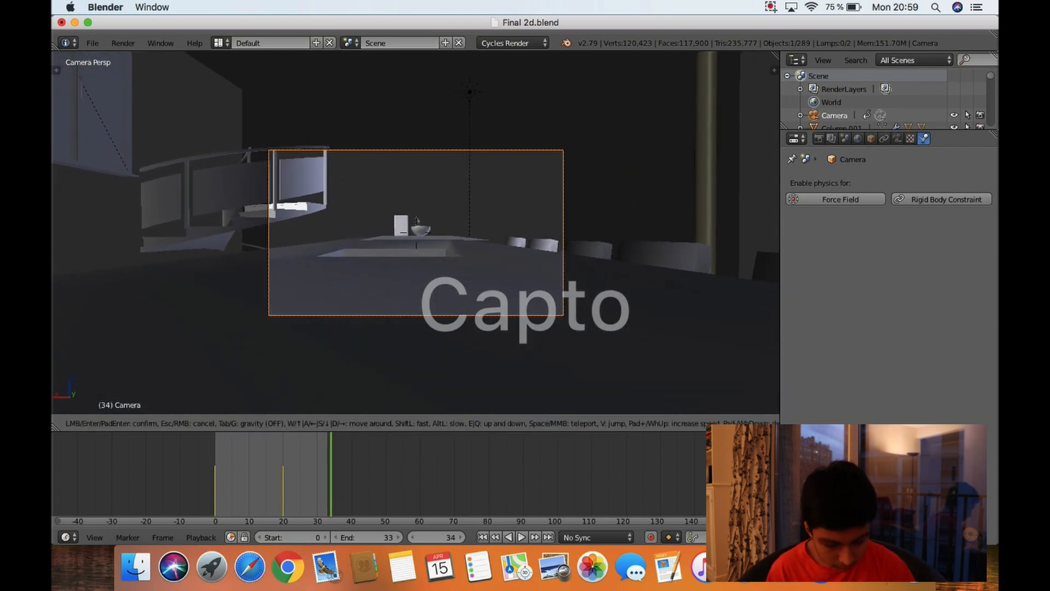
{"action": "key", "text": "w"}
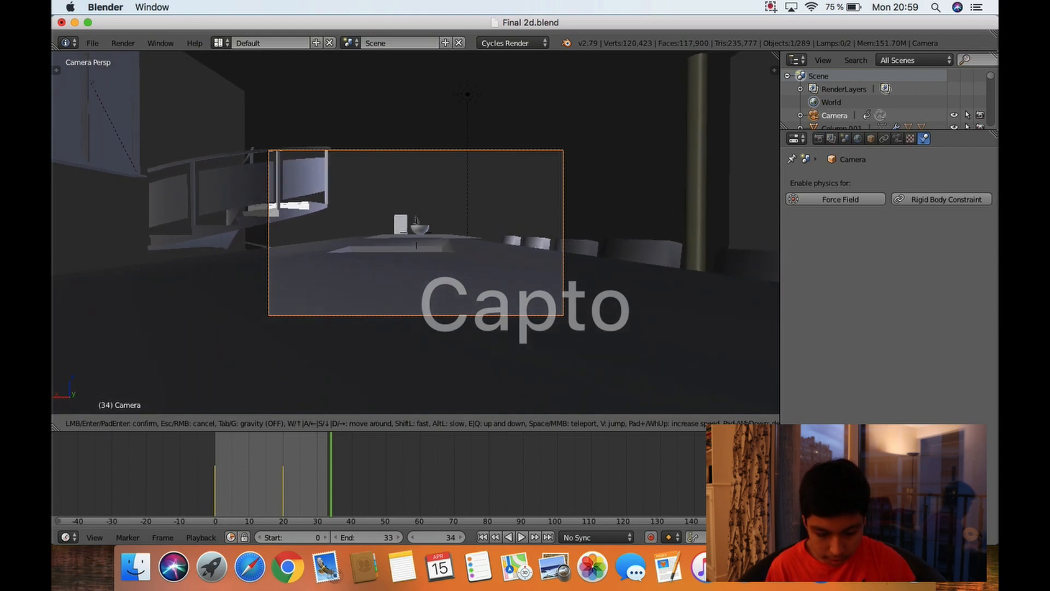
{"action": "key", "text": "Return"}
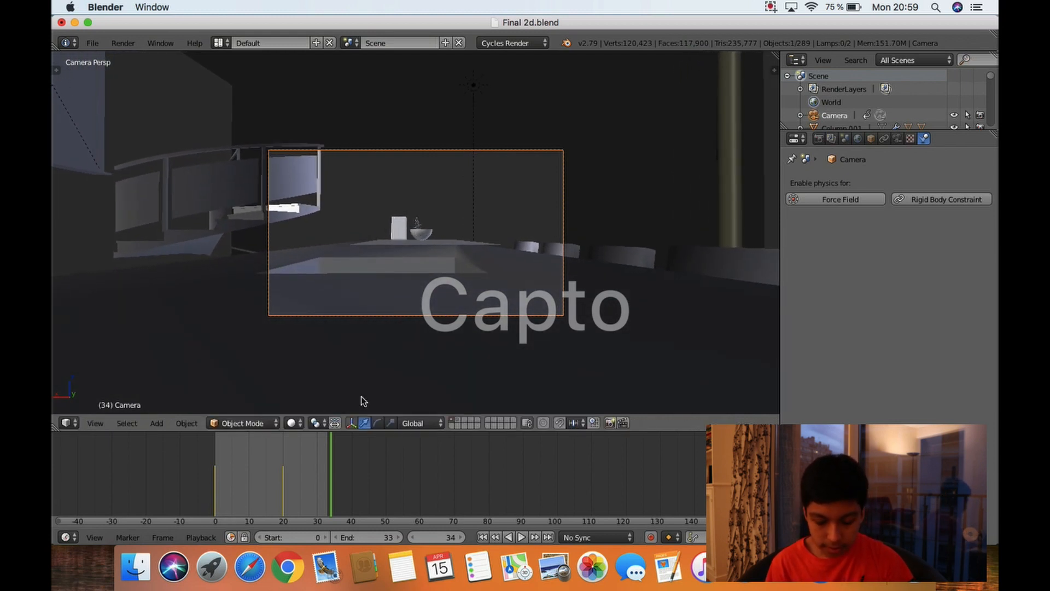
- Return to frame 0 and view the camera beside the box and bowl from outside, then through the camera
{"action": "left_click_drag", "start_coordinate": [330, 450], "coordinate": [192, 455]}
{"action": "key", "text": "alt+a"}
{"action": "middle_click_drag", "start_coordinate": [416, 258], "coordinate": [390, 257]}
{"action": "scroll", "coordinate": [390, 262], "scroll_direction": "left", "scroll_amount": 3}
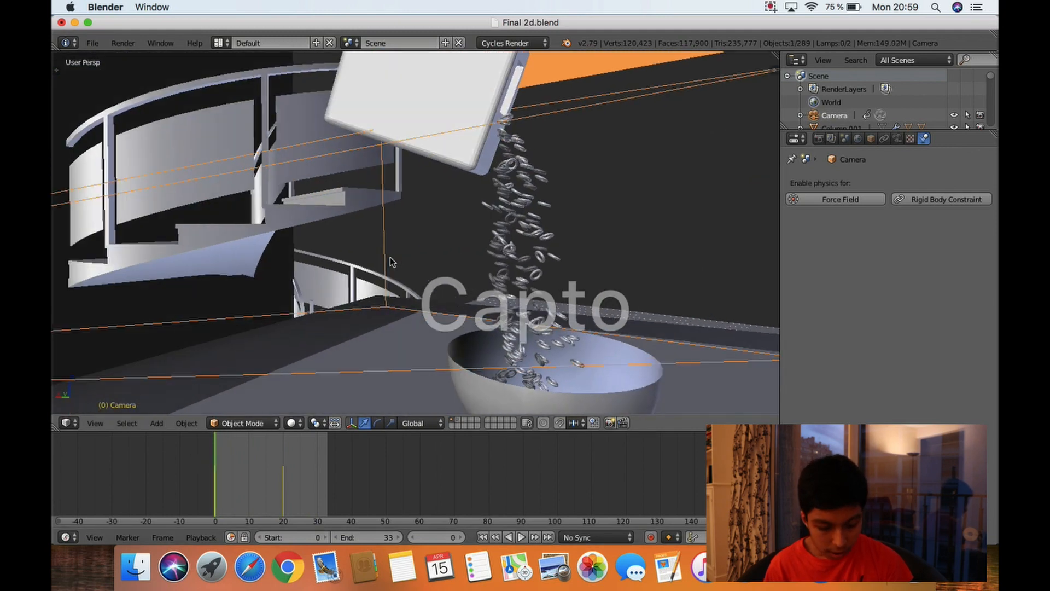
{"action": "scroll", "coordinate": [390, 262], "scroll_direction": "down", "scroll_amount": 4}
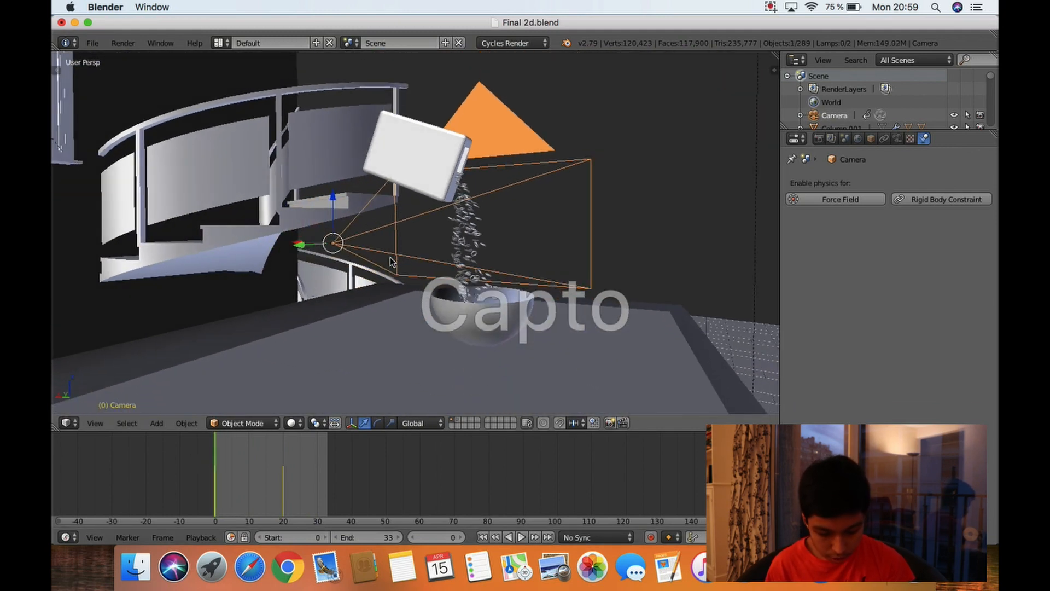
{"action": "key", "text": "KP_0"}
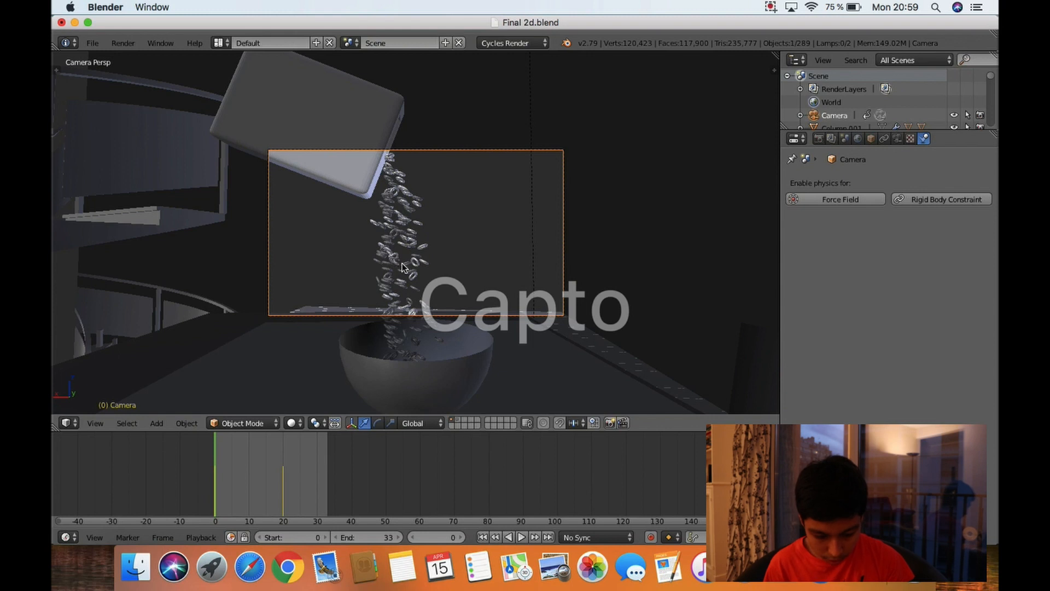
- Play the camera's animation and insert a LocRotScale keyframe for the camera at frame 10
{"action": "key", "text": "alt+a"}
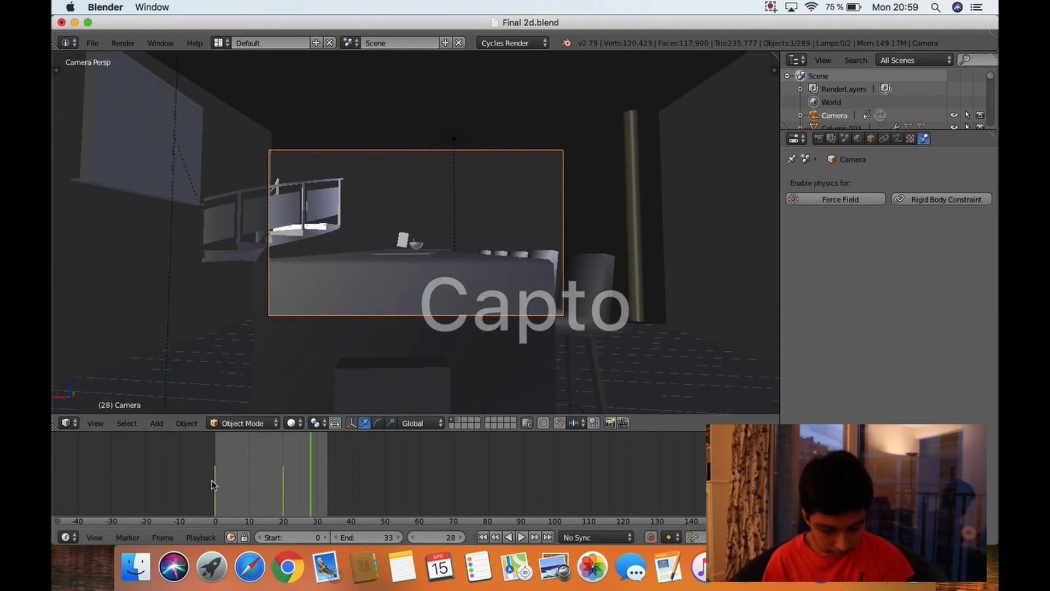
{"action": "key", "text": "alt+a"}
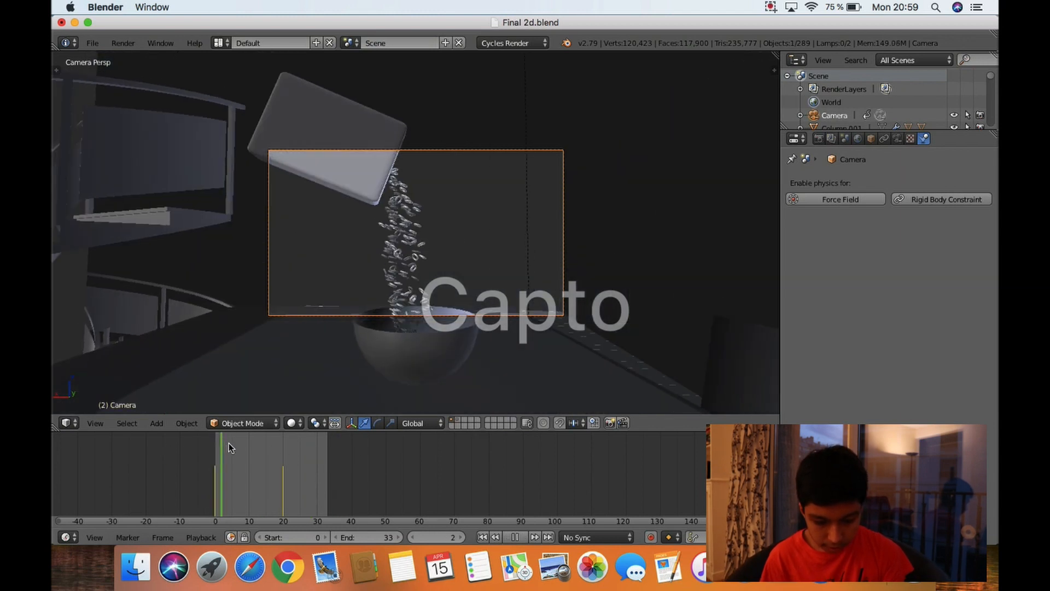
{"action": "key", "text": "alt+a"}
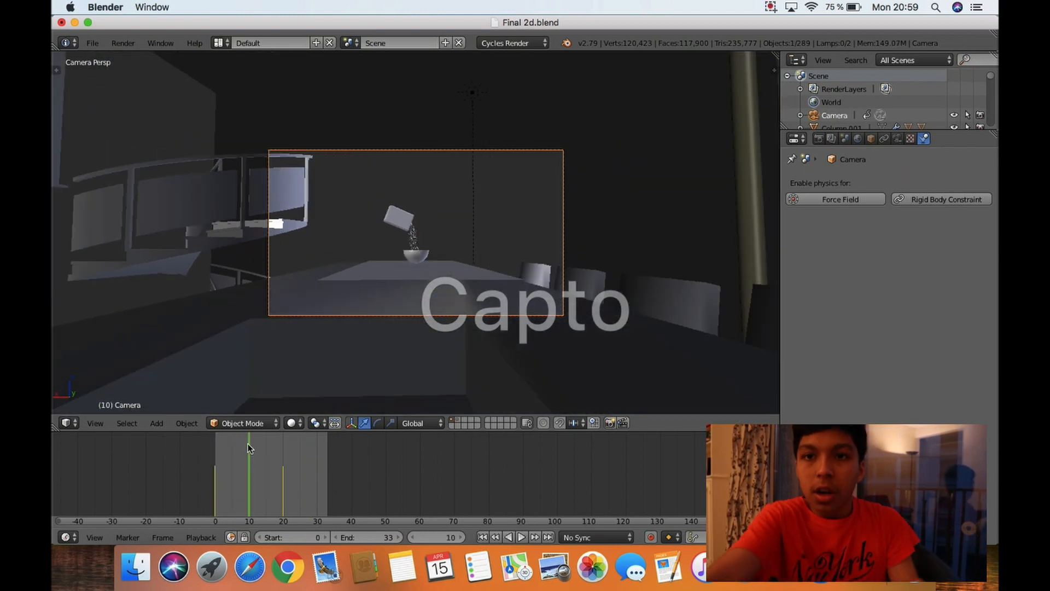
{"action": "key", "text": "i"}
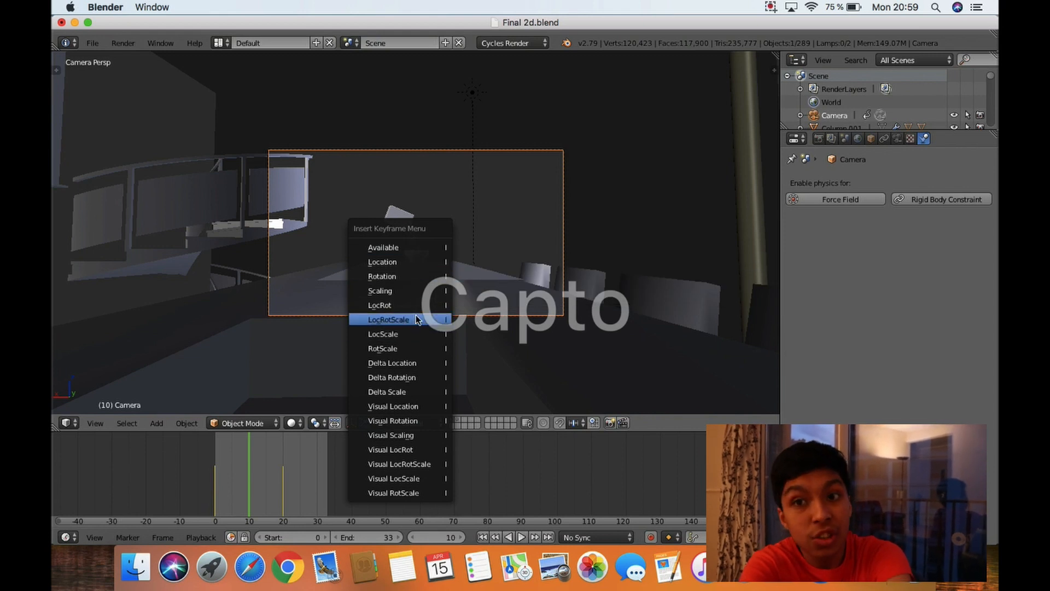
{"action": "left_click", "coordinate": [388, 316]}
- Insert another LocRotScale keyframe for the camera at frame 13
{"action": "key", "text": "alt+a"}
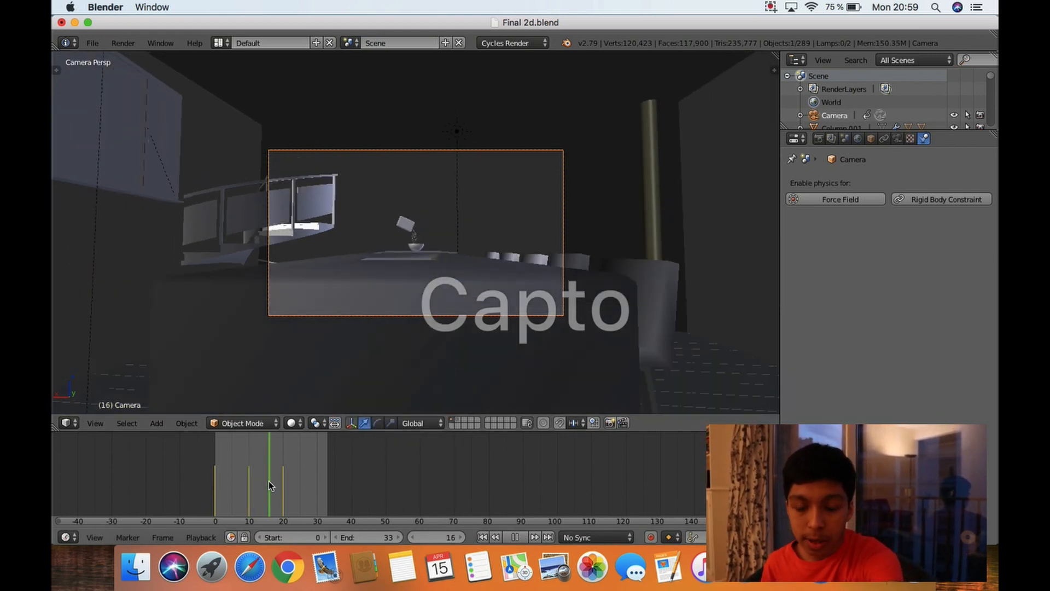
{"action": "left_click_drag", "start_coordinate": [268, 481], "coordinate": [259, 477]}
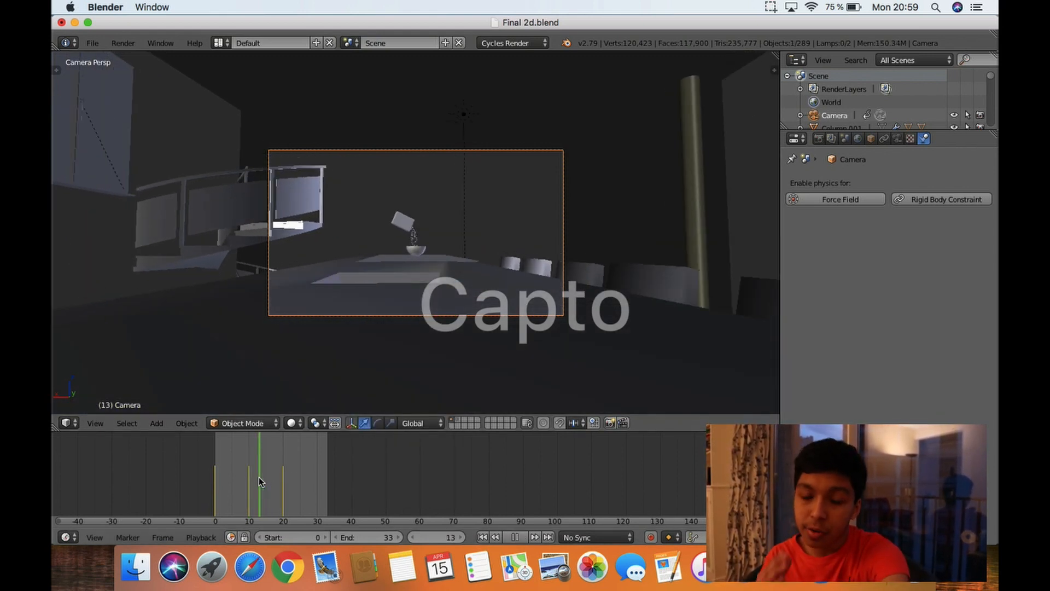
{"action": "key", "text": "i"}
{"action": "left_click", "coordinate": [405, 212]}
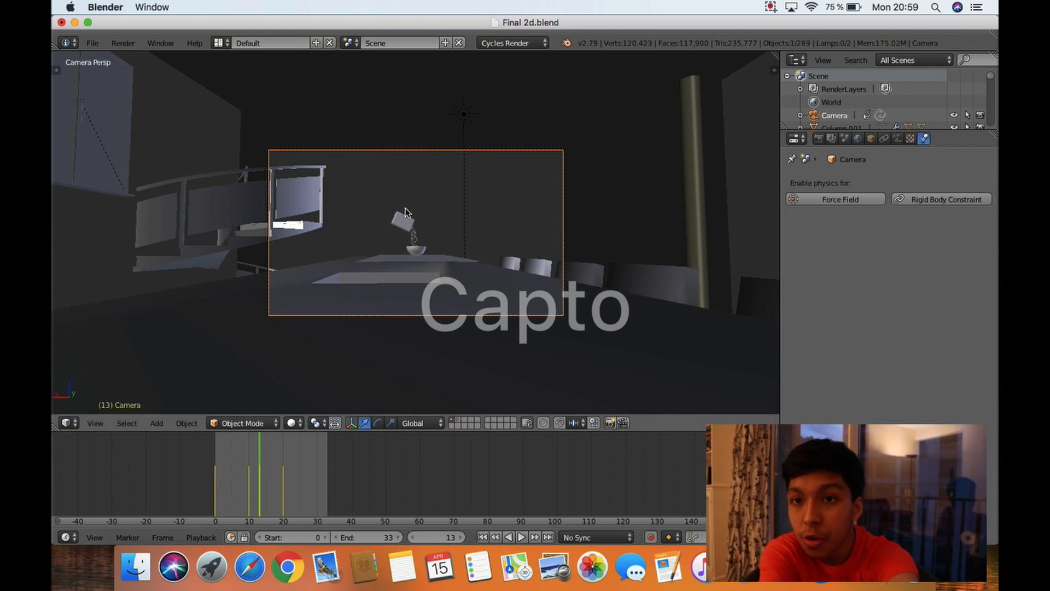
- Scrub the camera's animation between frames 13 and 16
{"action": "left_click", "coordinate": [67, 537]}
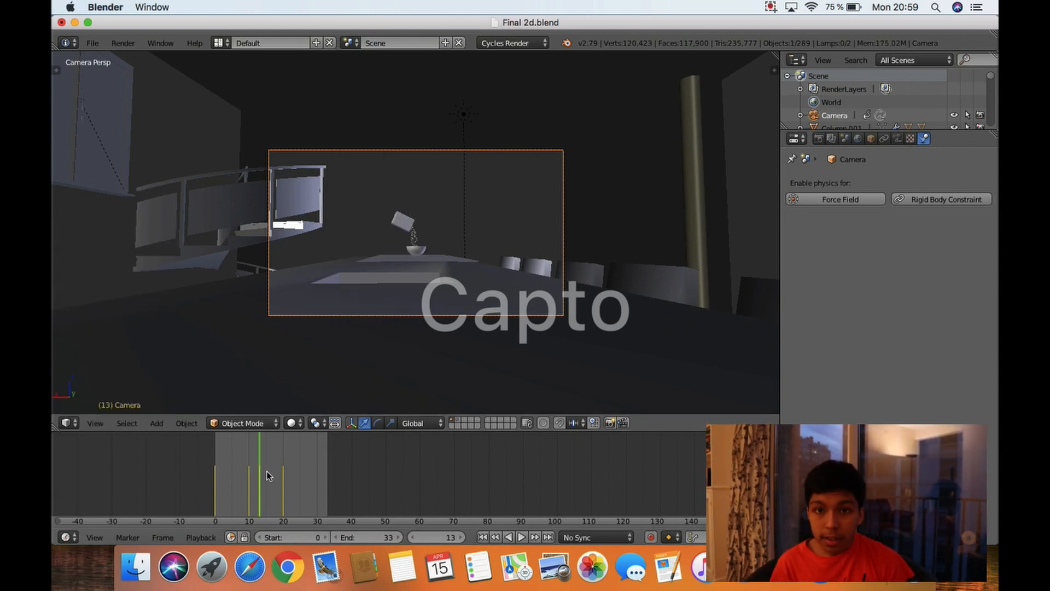
{"action": "mouse_move", "coordinate": [255, 472]}
{"action": "left_mouse_down"}
{"action": "mouse_move", "coordinate": [210, 473]}
{"action": "mouse_move", "coordinate": [267, 475]}
{"action": "left_mouse_up"}
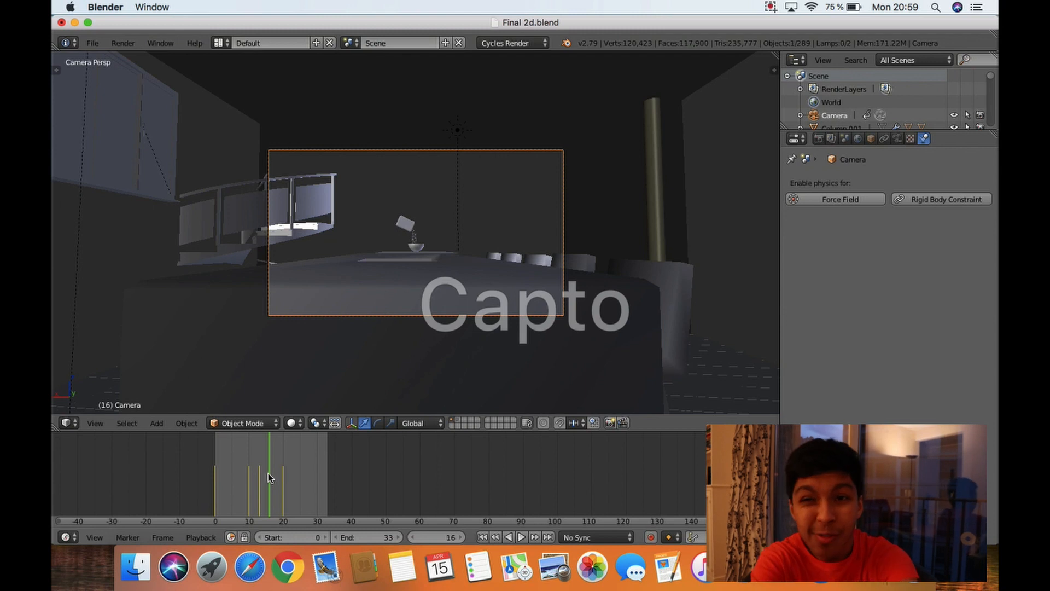
{"action": "left_click_drag", "start_coordinate": [268, 474], "coordinate": [258, 473]}
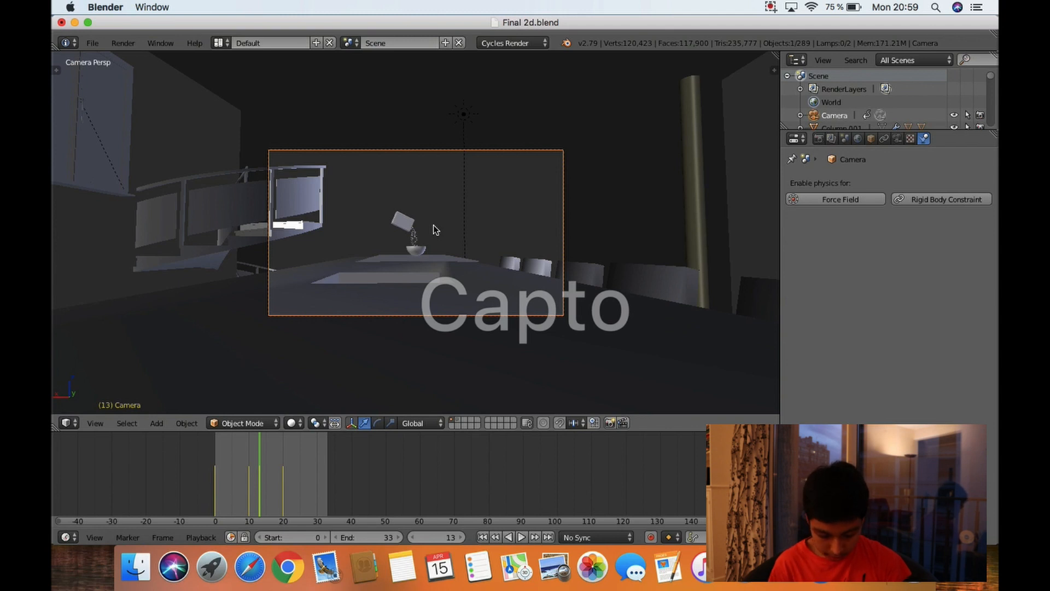
- Show the Dope Sheet in place of the Timeline and delete the pouring box's keyframe at frame 31
{"action": "left_click", "coordinate": [59, 536]}
{"action": "left_click", "coordinate": [76, 471]}
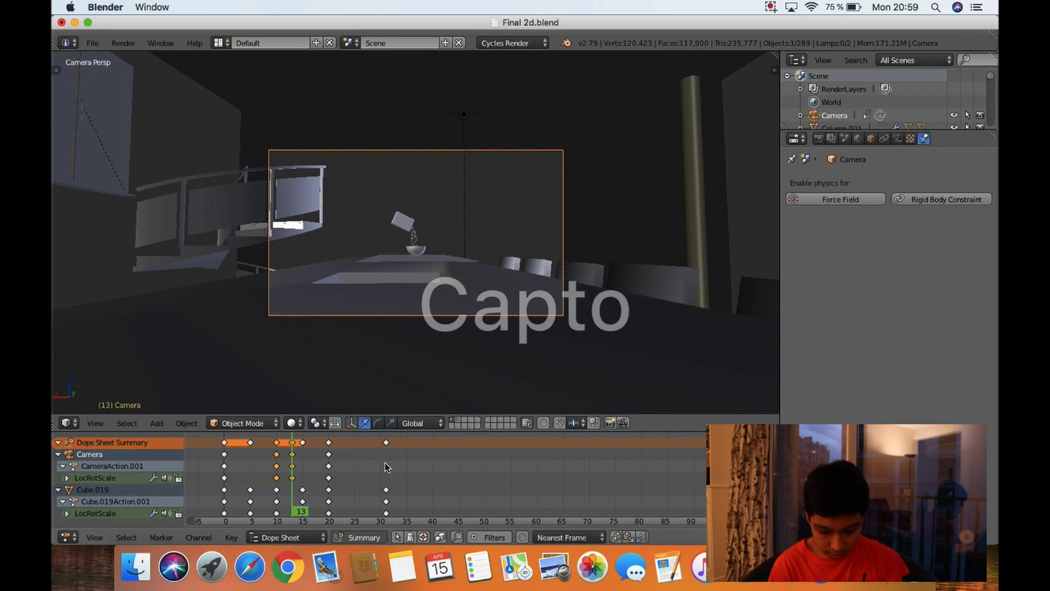
{"action": "right_click", "coordinate": [391, 443]}
{"action": "key", "text": "x"}
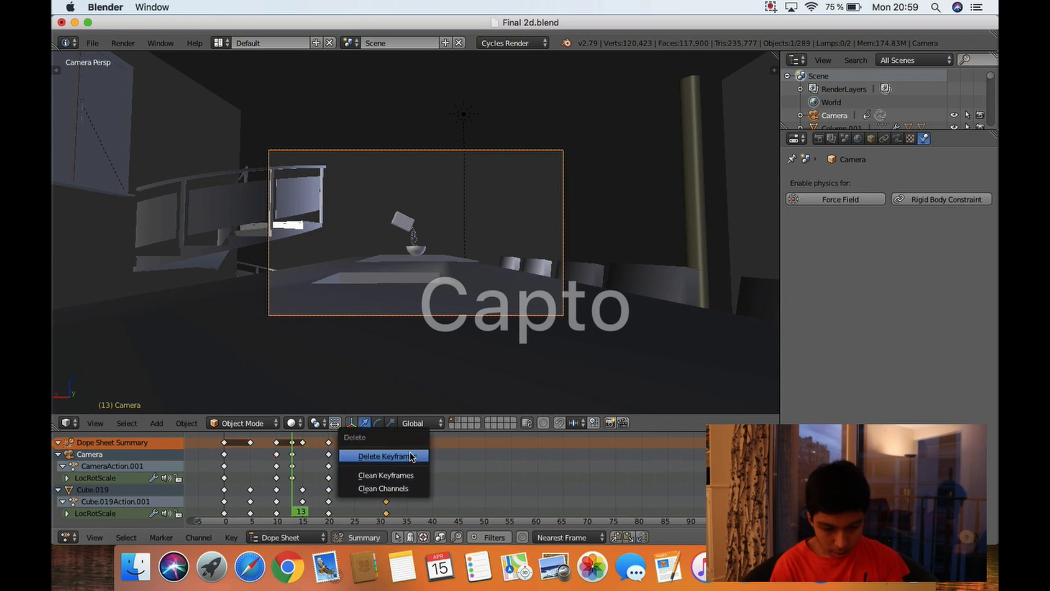
{"action": "left_click", "coordinate": [411, 454]}
- Bring back the Timeline and play the animation through the camera up to frame 33
{"action": "left_click", "coordinate": [65, 537]}
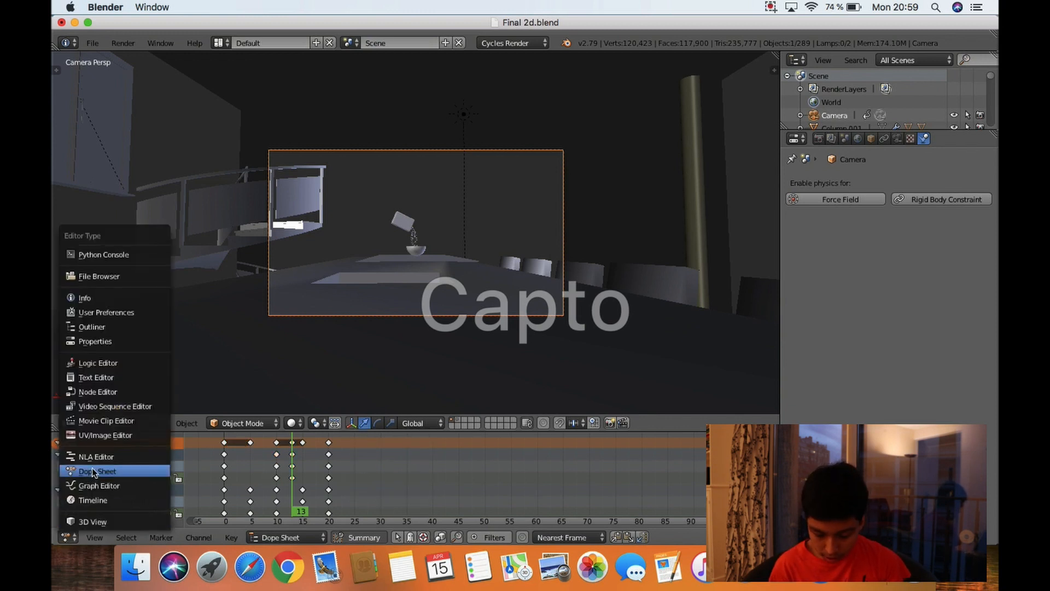
{"action": "left_click", "coordinate": [88, 493]}
{"action": "key", "text": "alt+a"}
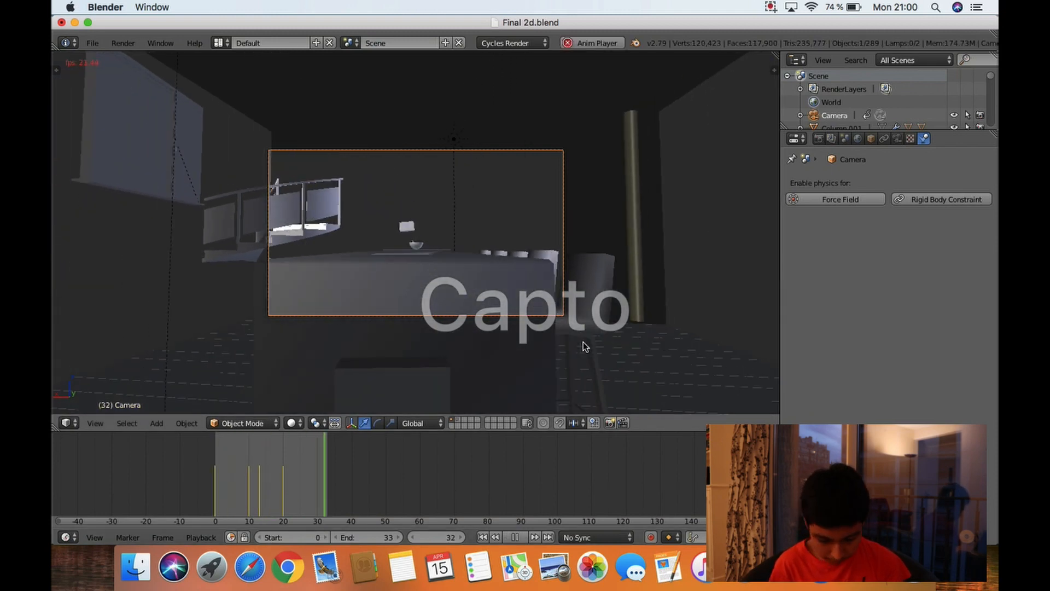
{"action": "key", "text": "alt+a"}
- Show the Dope Sheet in place of the Timeline and delete the camera's and pouring box's keyframes at frame 20
{"action": "left_click", "coordinate": [66, 537]}
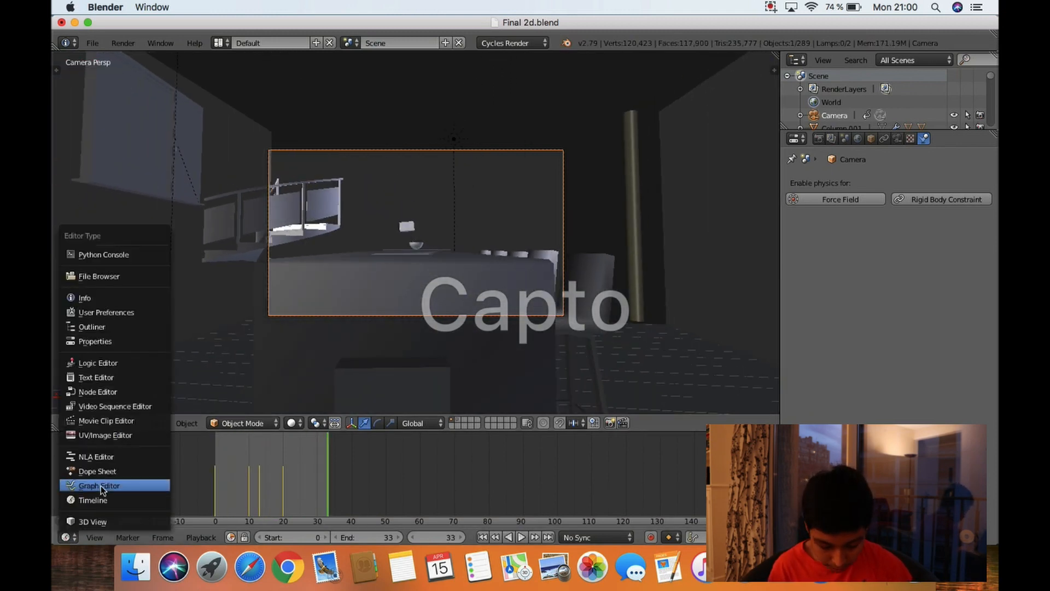
{"action": "left_click", "coordinate": [103, 471]}
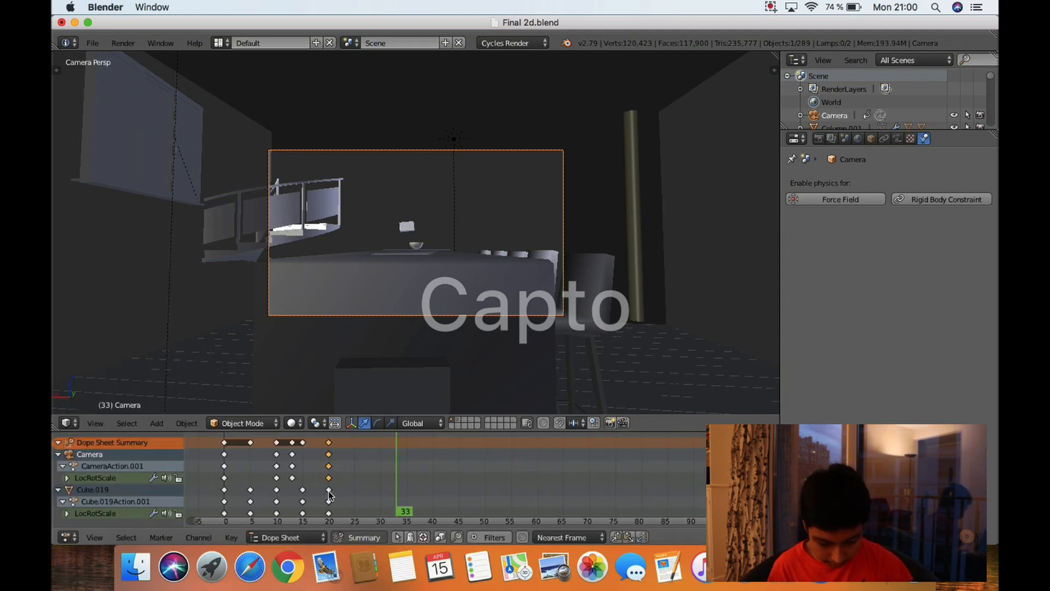
{"action": "scroll", "coordinate": [381, 493], "scroll_direction": "down", "scroll_amount": 1}
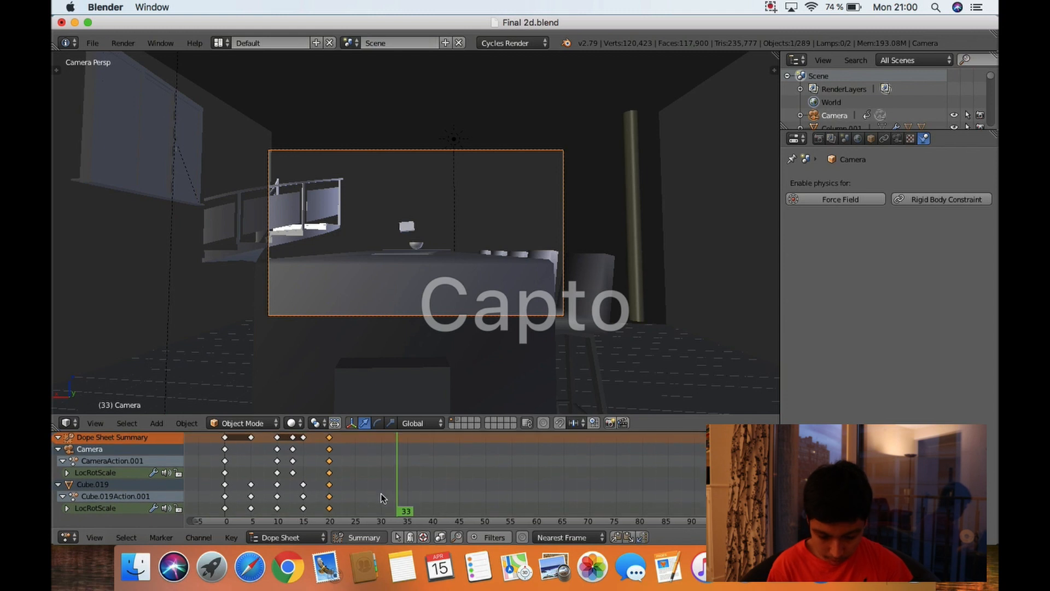
{"action": "key", "text": "x"}
{"action": "left_click", "coordinate": [374, 490]}
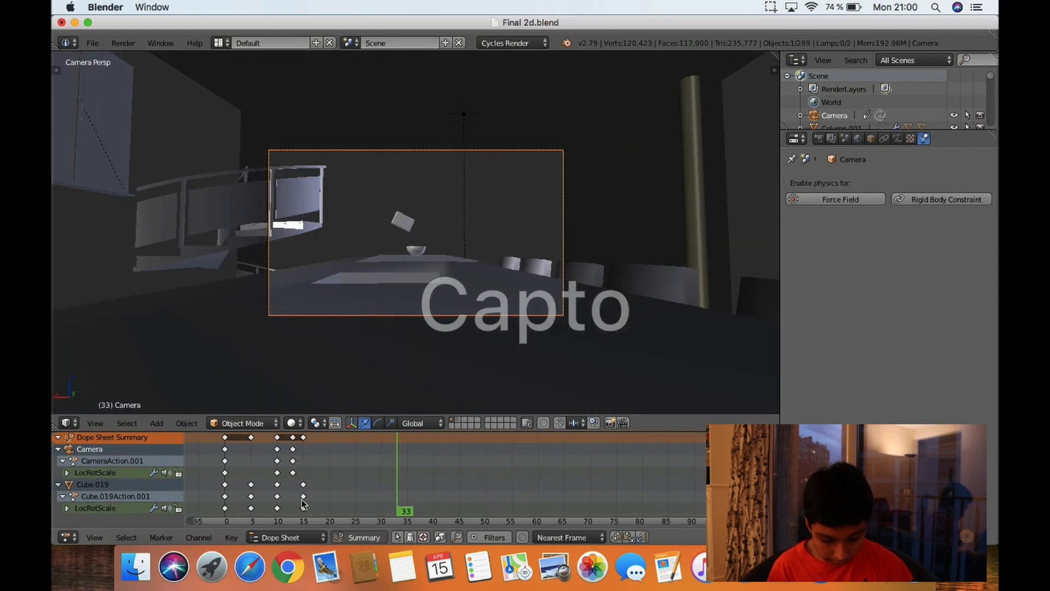
- Bring back the Timeline, play the animation through the camera, and scrub to frame 14
{"action": "left_click", "coordinate": [68, 537]}
{"action": "left_click", "coordinate": [93, 470]}
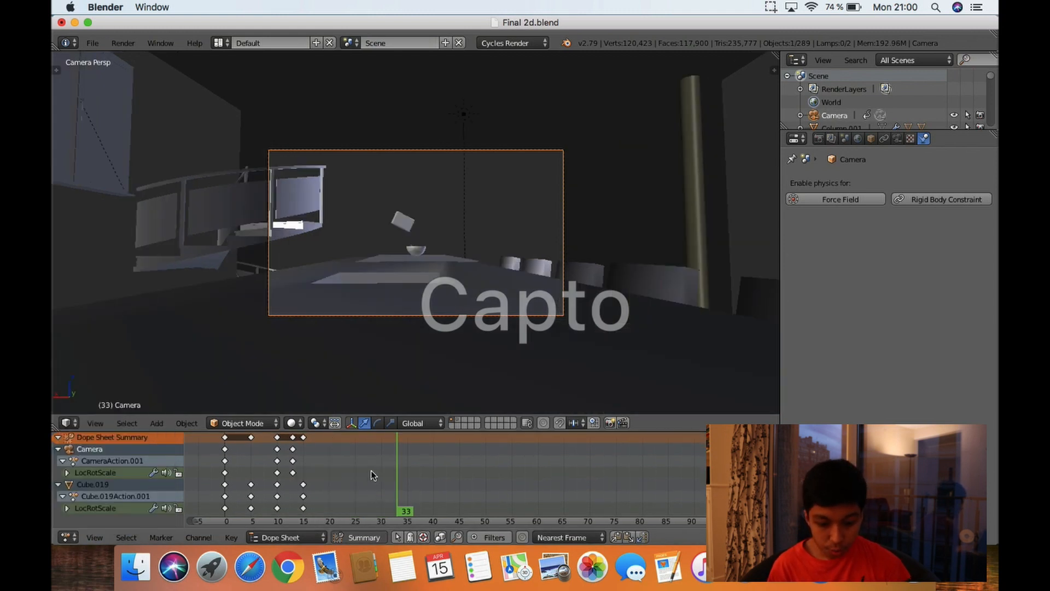
{"action": "left_click", "coordinate": [66, 538]}
{"action": "left_click", "coordinate": [84, 497]}
{"action": "key", "text": "alt+a"}
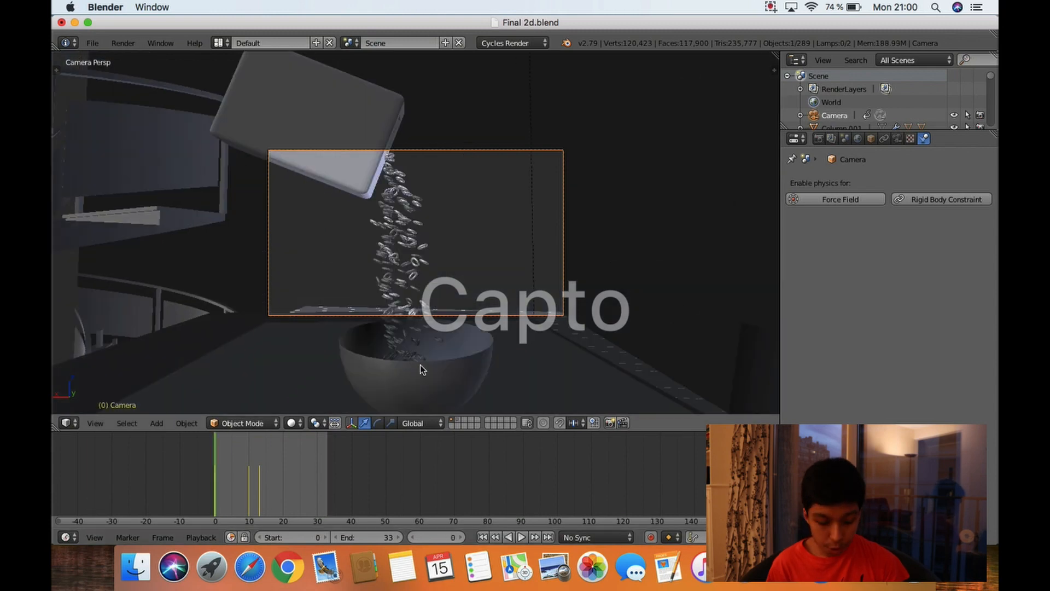
{"action": "key", "text": "alt+a"}
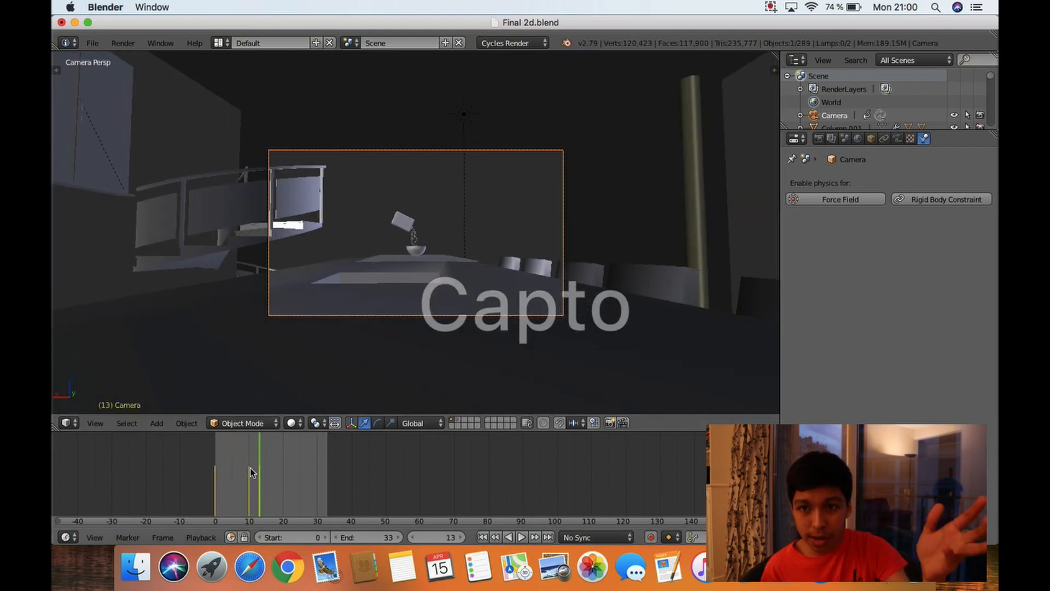
{"action": "mouse_move", "coordinate": [264, 471]}
{"action": "left_mouse_down"}
{"action": "mouse_move", "coordinate": [197, 474]}
{"action": "mouse_move", "coordinate": [264, 469]}
{"action": "left_mouse_up"}
- Show the Dope Sheet again and move the keyframes at frames 13 and 15 six frames later
{"action": "left_click", "coordinate": [67, 537]}
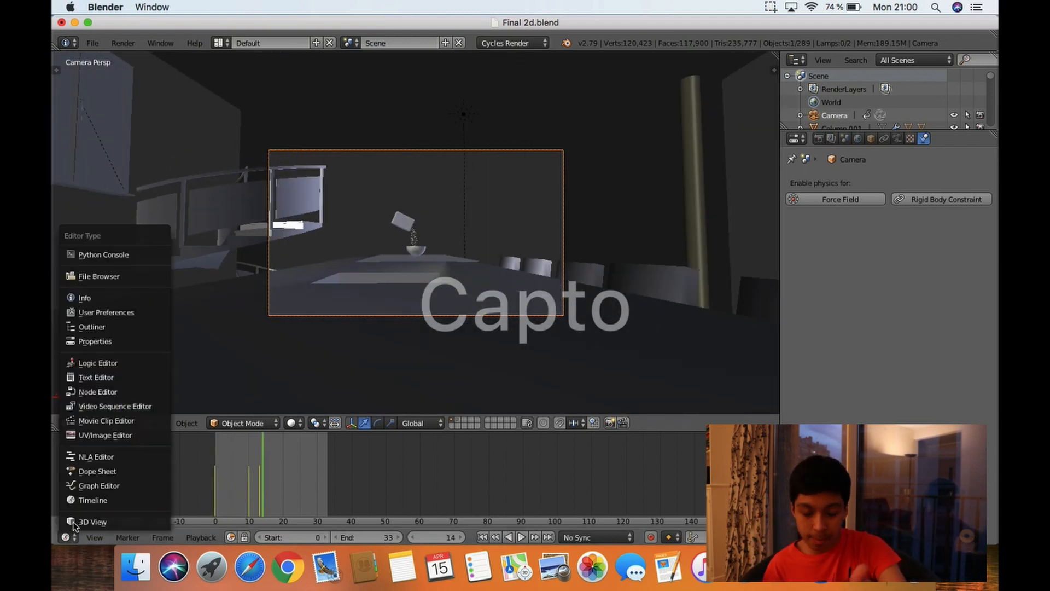
{"action": "left_click", "coordinate": [84, 468]}
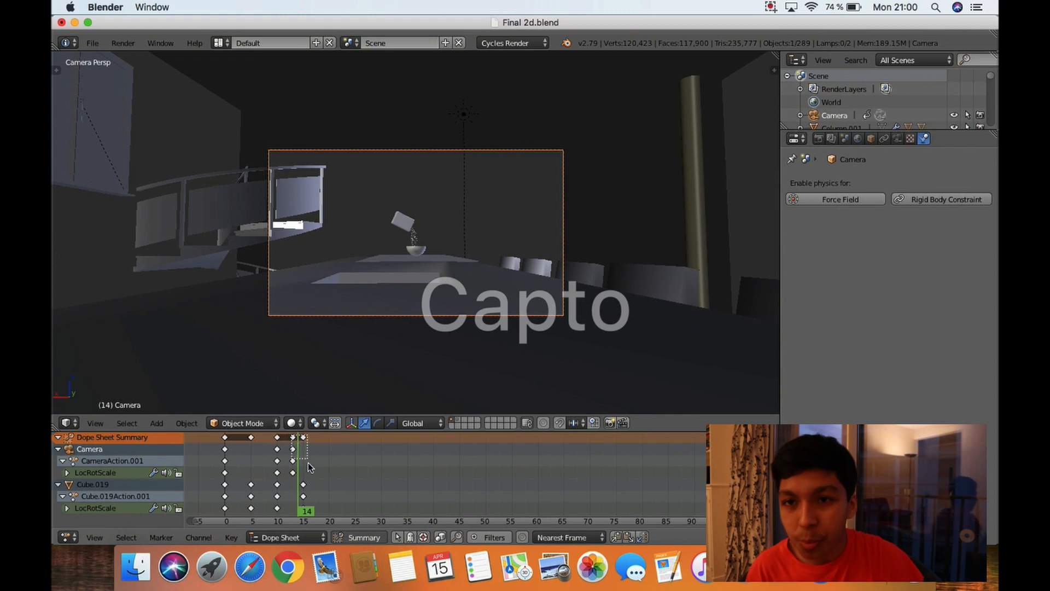
{"action": "left_click_drag", "start_coordinate": [284, 432], "coordinate": [330, 497]}
{"action": "key", "text": "g"}
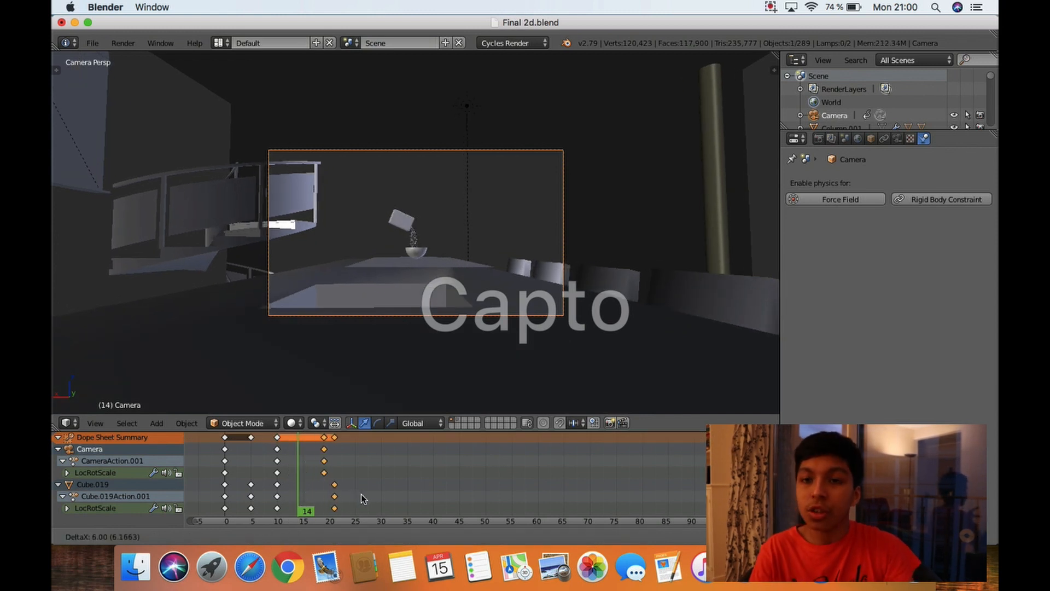
{"action": "left_click", "coordinate": [361, 494]}
{"action": "key", "text": "a"}
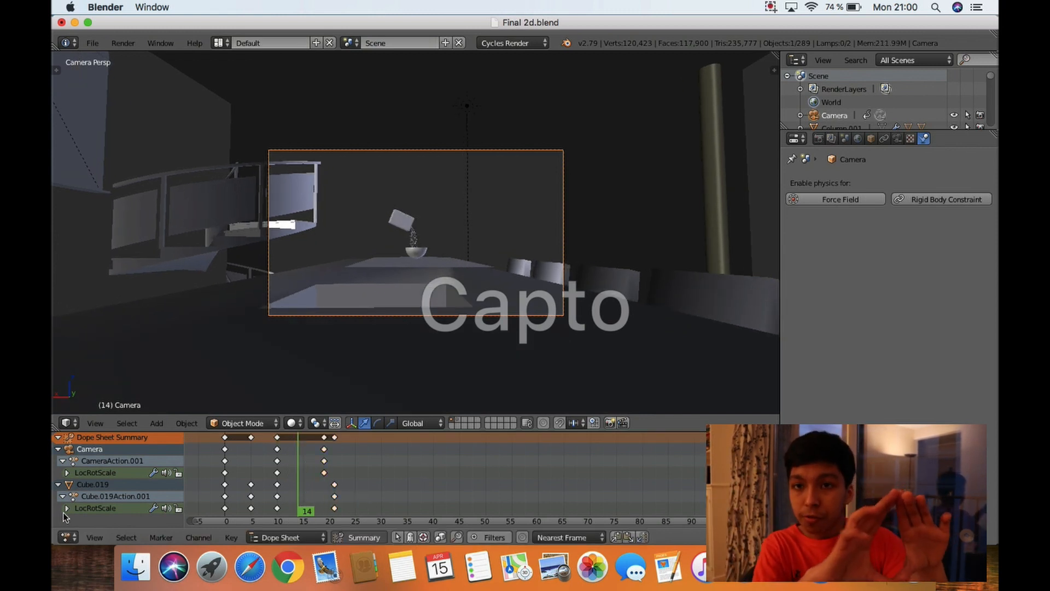
- Return to the Timeline, play the retimed animation through the camera, and go back to frame 0
{"action": "left_click", "coordinate": [68, 537]}
{"action": "left_click", "coordinate": [81, 499]}
{"action": "key", "text": "alt+a"}
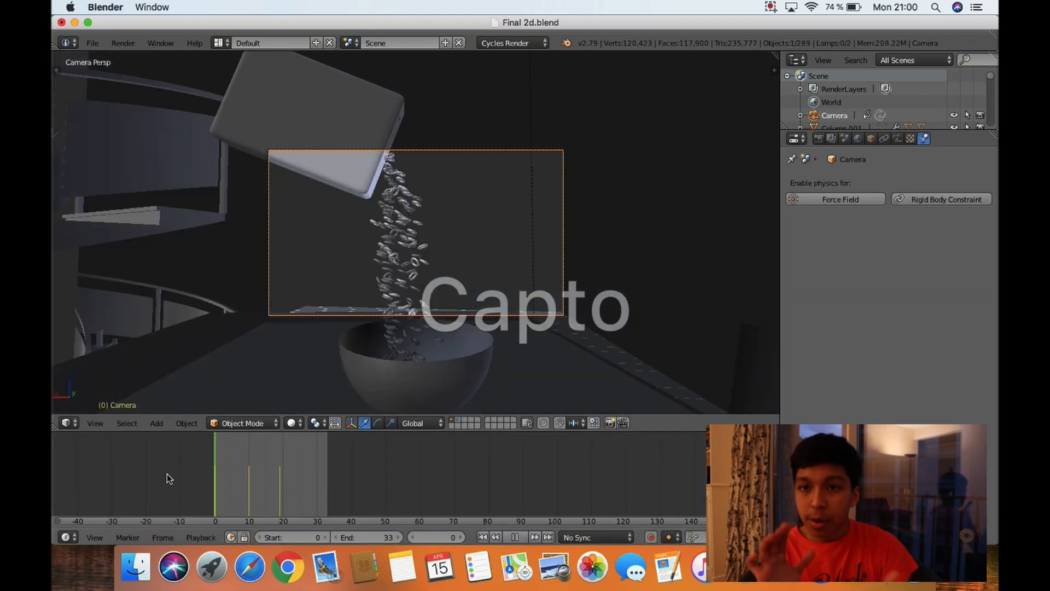
{"action": "key", "text": "Escape"}
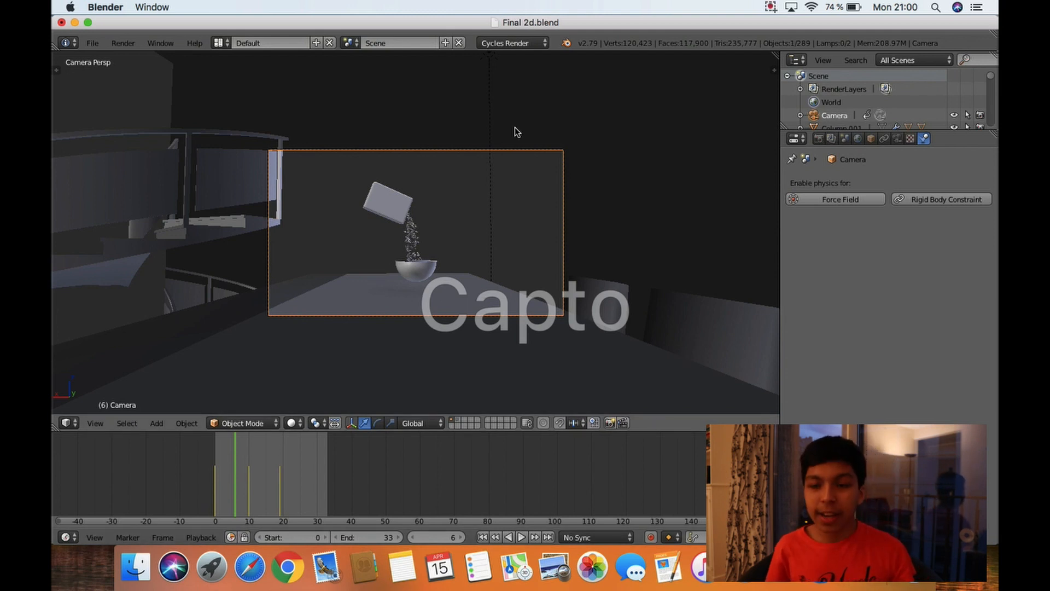
{"action": "key", "text": "shift+Left"}
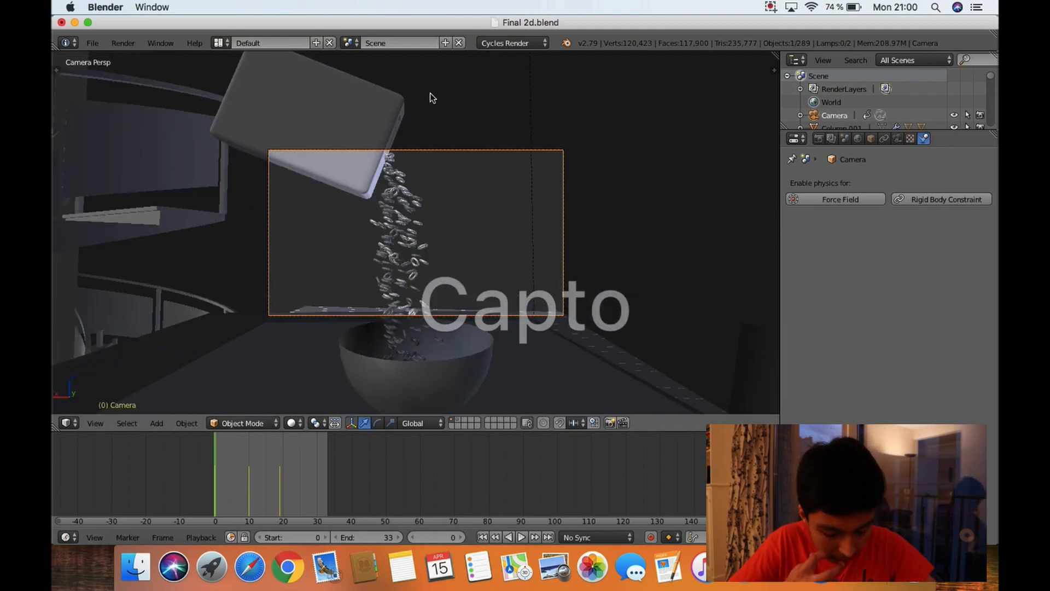
{"action": "key", "text": "alt+a"}
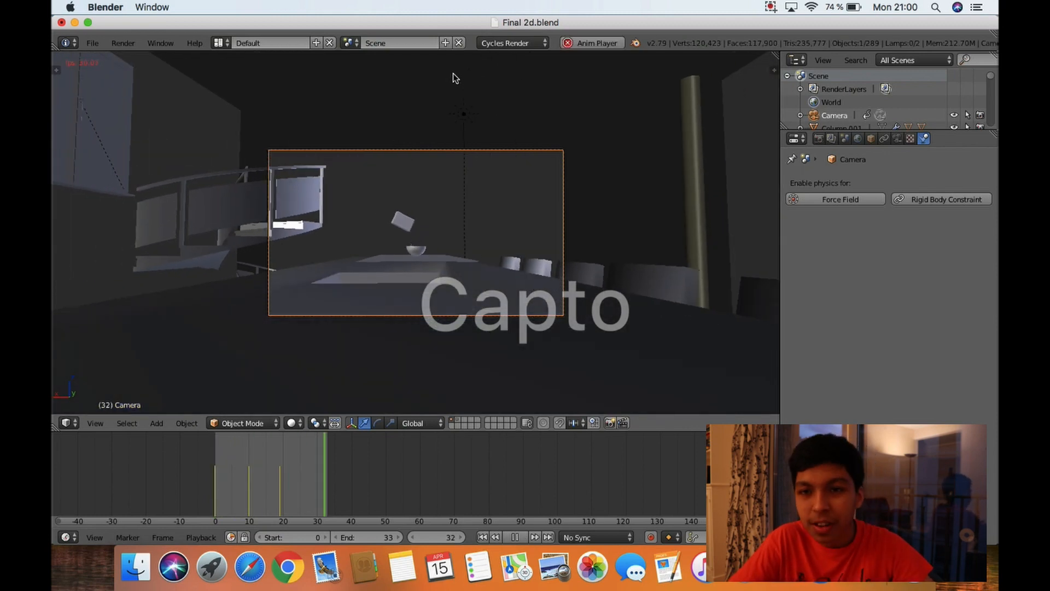
{"action": "left_click_drag", "start_coordinate": [214, 481], "coordinate": [193, 479]}
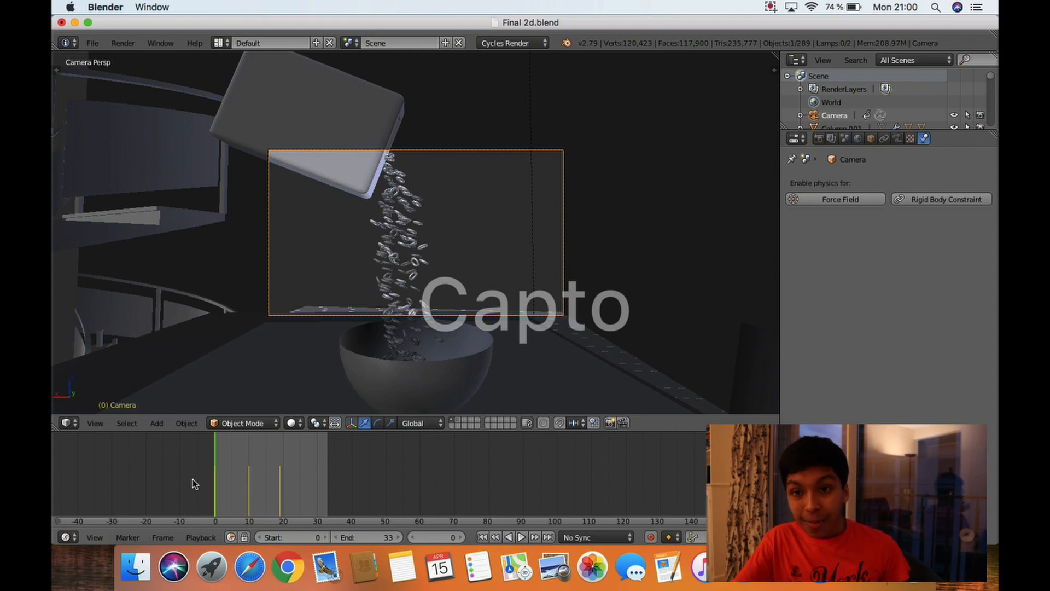
- Delete all keyframes of the camera and pouring box in the Dope Sheet, and switch back to the Timeline
{"action": "left_click", "coordinate": [66, 536]}
{"action": "left_click", "coordinate": [101, 475]}
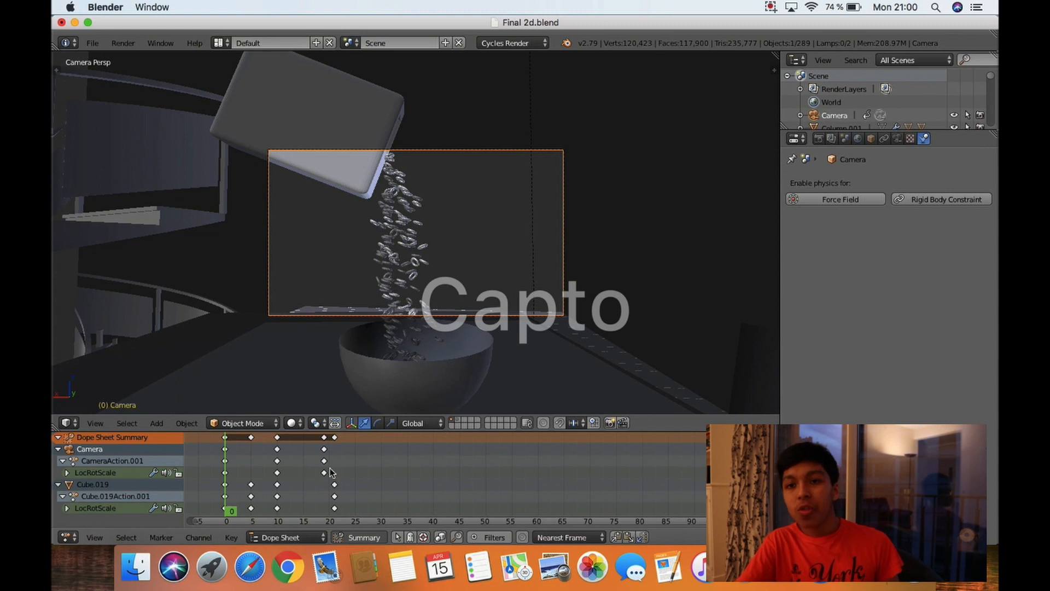
{"action": "key", "text": "a"}
{"action": "key", "text": "x"}
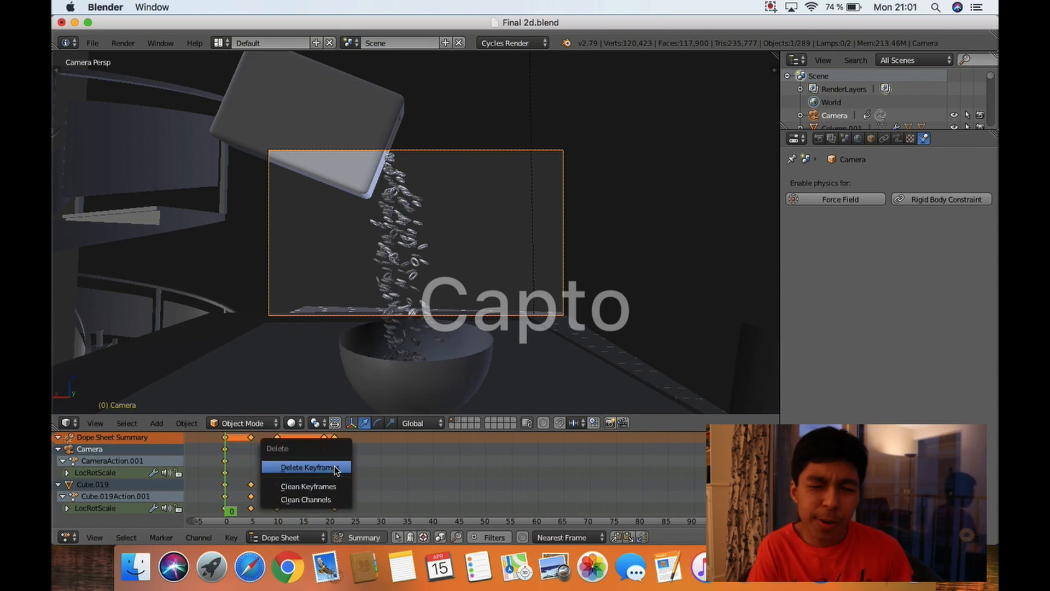
{"action": "left_click", "coordinate": [281, 468]}
{"action": "left_click", "coordinate": [66, 537]}
{"action": "left_click", "coordinate": [83, 498]}
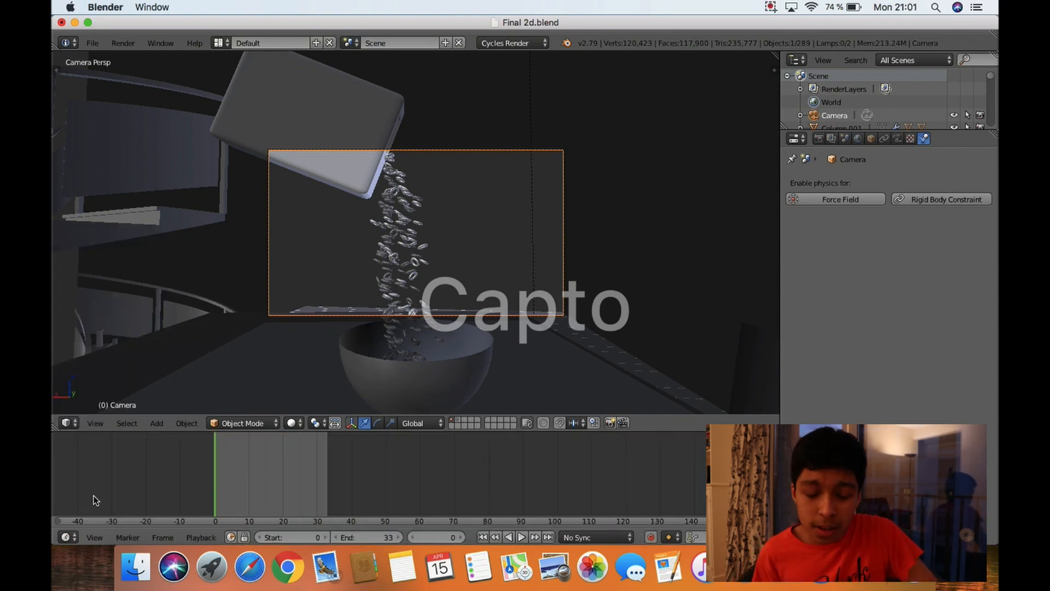
- Go to frame 18 and move the camera backward with walk navigation until the whole kitchen island is in view
{"action": "left_click_drag", "start_coordinate": [240, 479], "coordinate": [276, 474]}
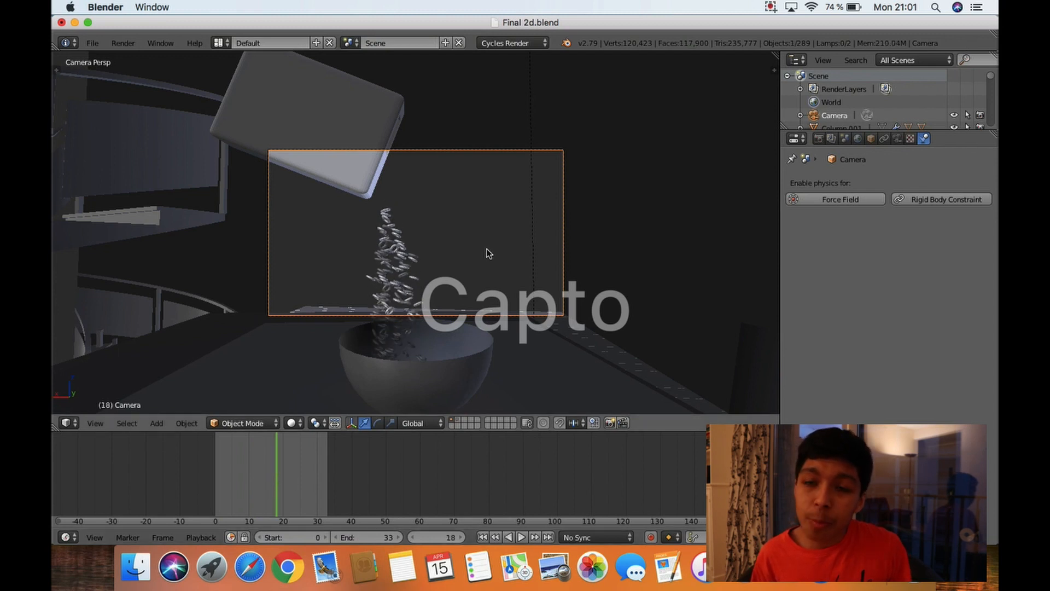
{"action": "key", "text": "shift+f"}
{"action": "key", "text": "s"}
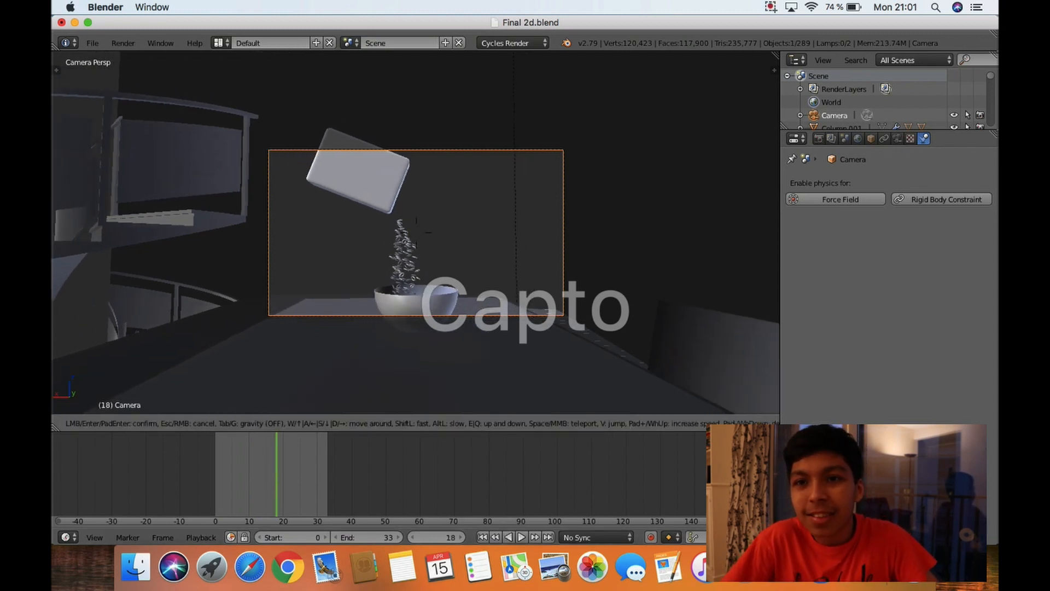
{"action": "key", "text": "s"}
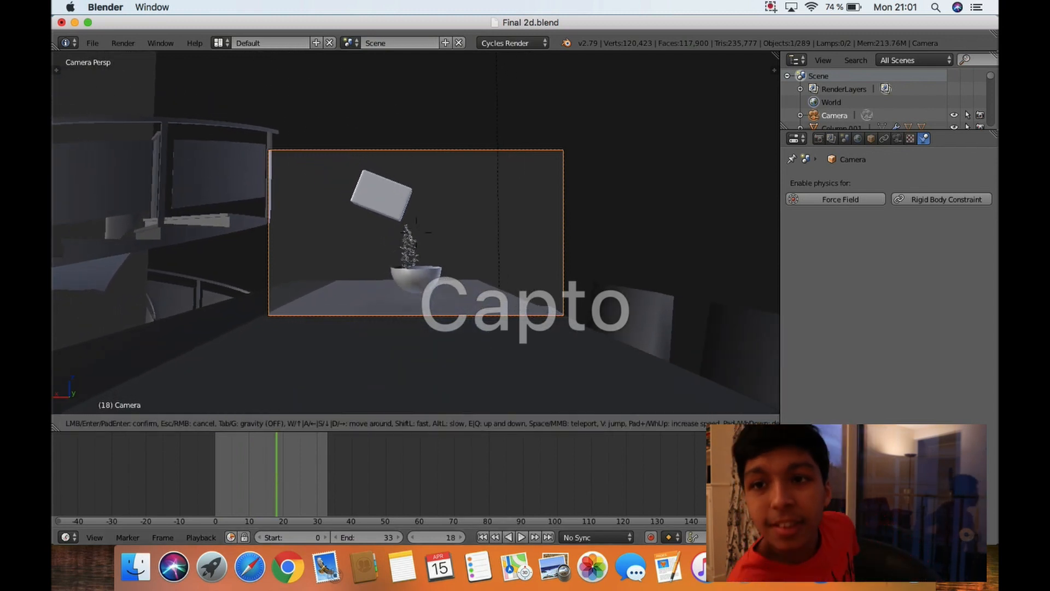
{"action": "key", "text": "s"}
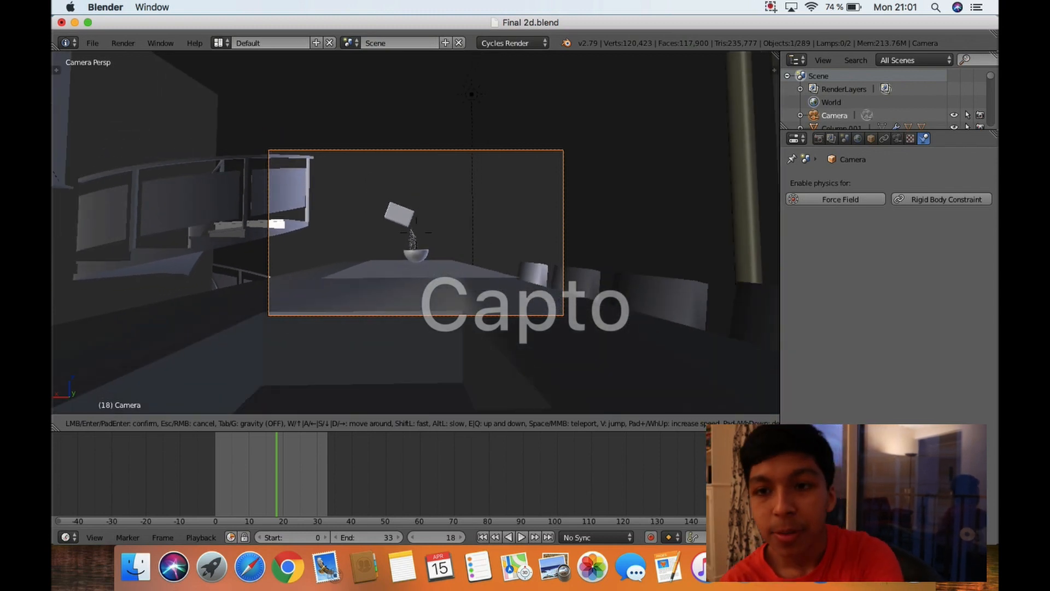
{"action": "key", "text": "s"}
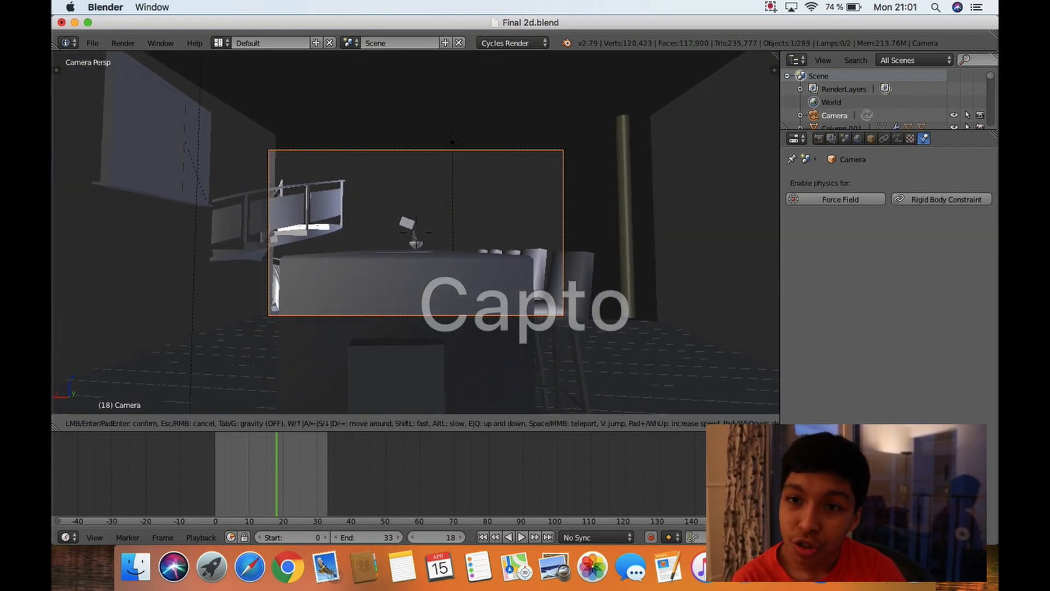
{"action": "left_click", "coordinate": [544, 216]}
- Start the Screencast Keys display in the 3D view's properties sidebar, and hide the sidebar again
{"action": "key", "text": "n"}
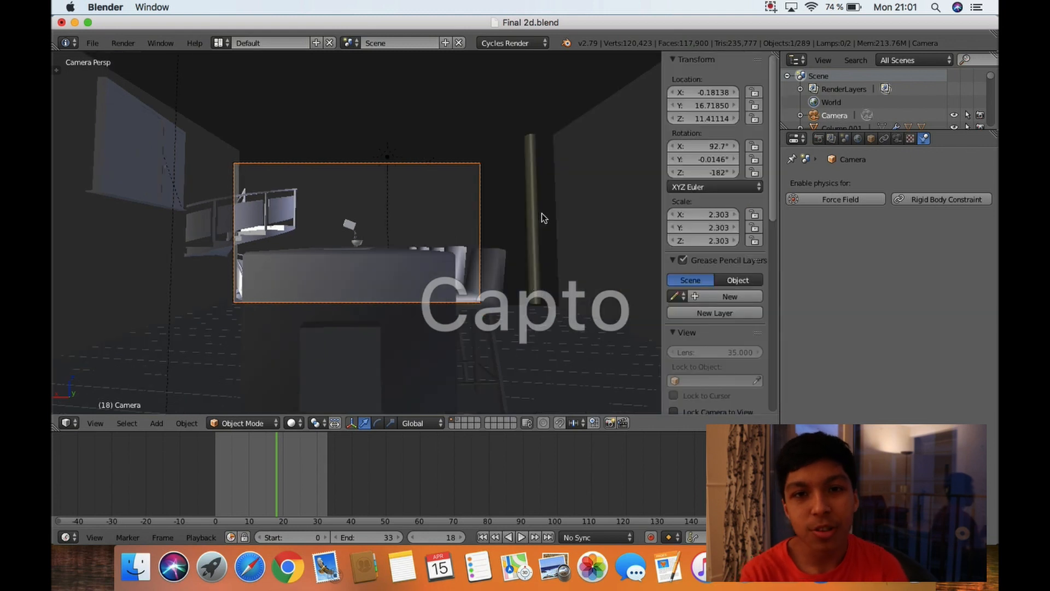
{"action": "scroll", "coordinate": [742, 311], "scroll_direction": "down", "scroll_amount": 5}
{"action": "scroll", "coordinate": [742, 311], "scroll_direction": "down", "scroll_amount": 5}
{"action": "key", "text": "alt+i"}
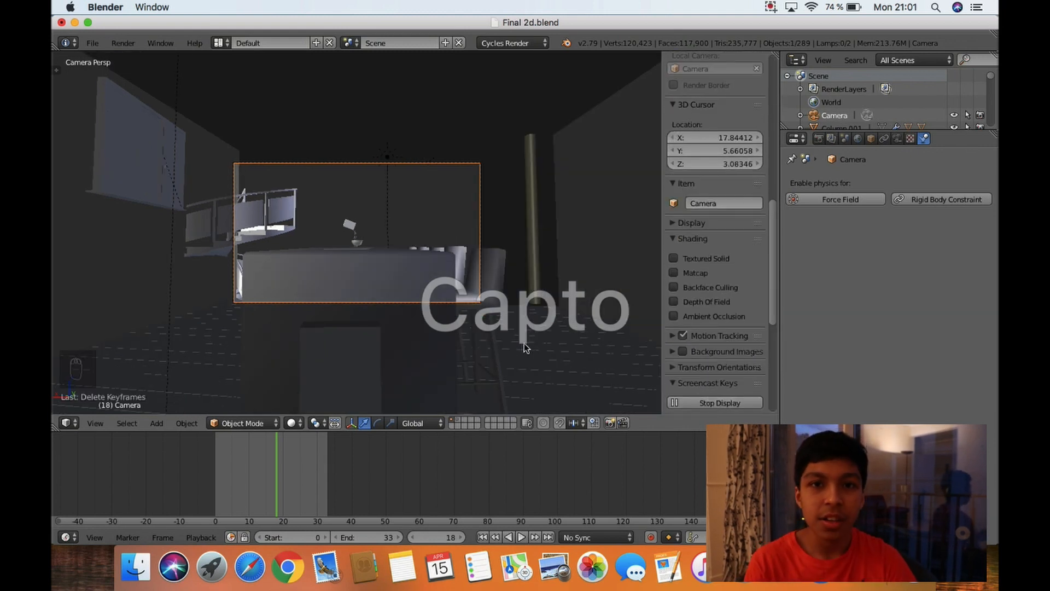
{"action": "key", "text": "n"}
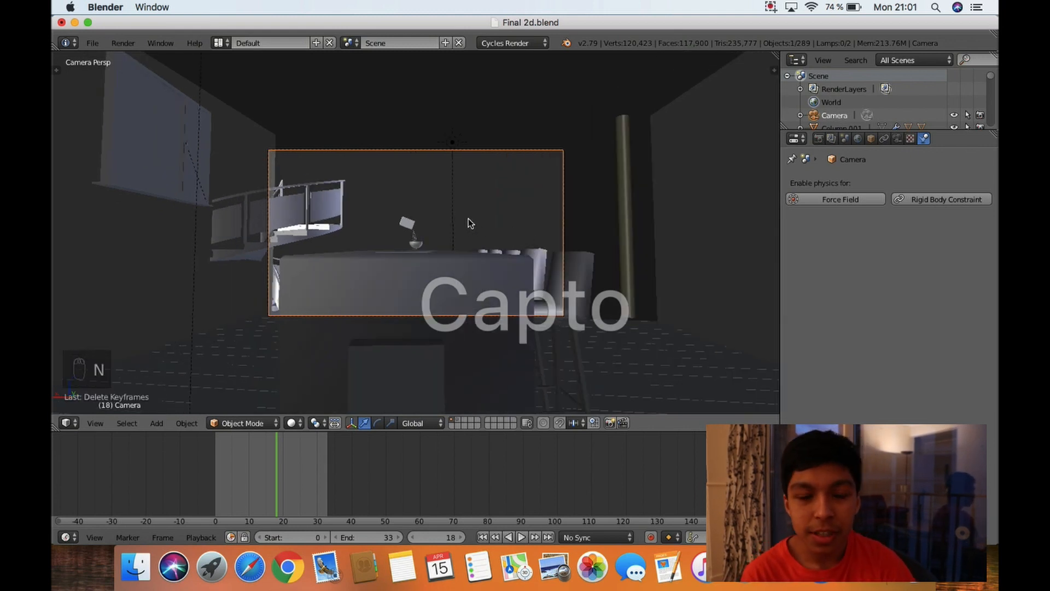
- Insert a keyframe for the camera at frame 10 and scrub the animation back to frame 6
{"action": "key", "text": "shift+f"}
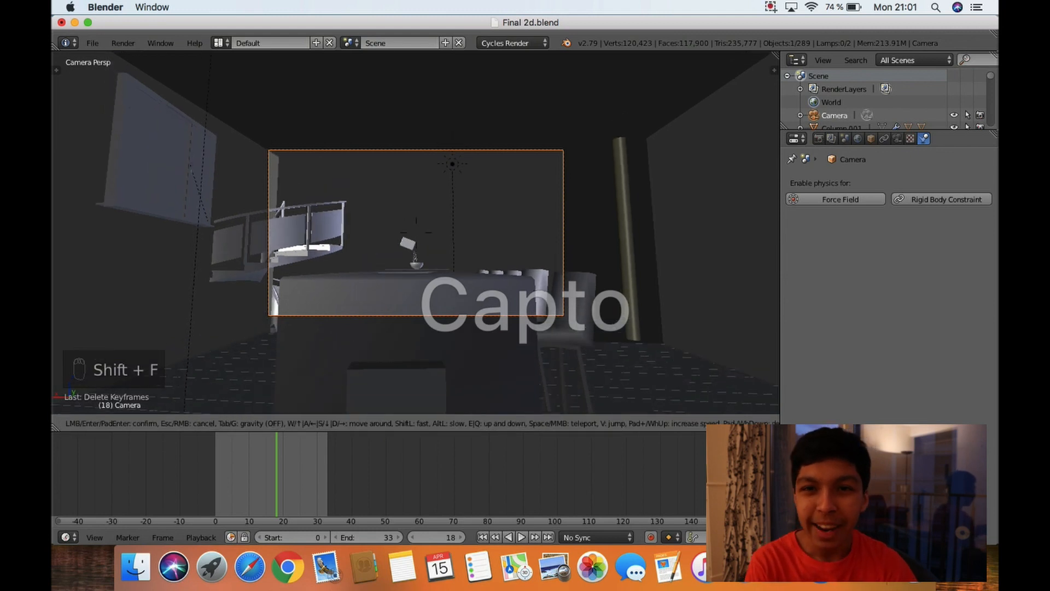
{"action": "left_click", "coordinate": [407, 255]}
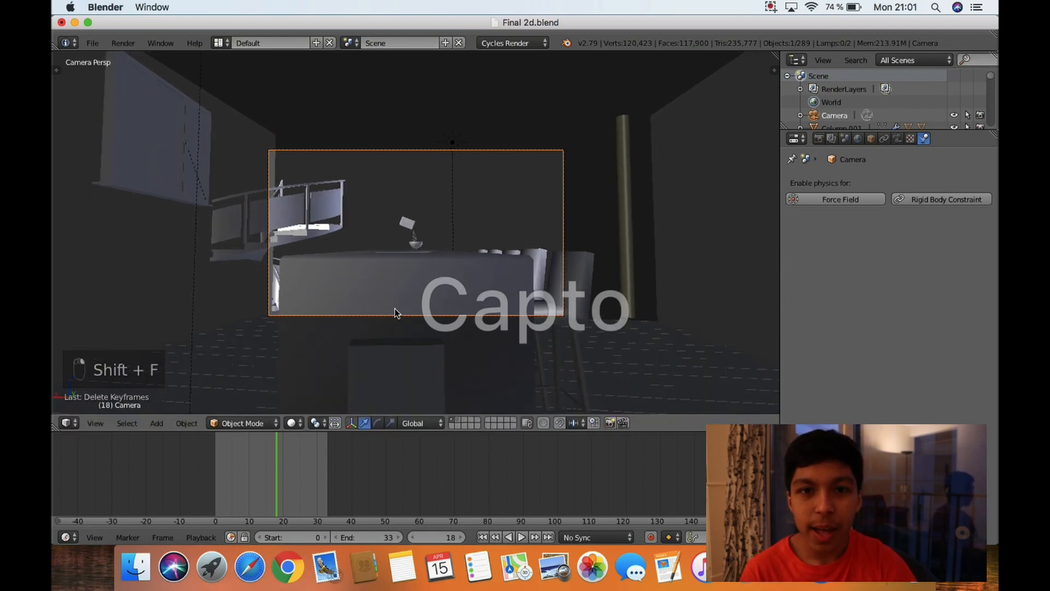
{"action": "left_click_drag", "start_coordinate": [282, 493], "coordinate": [248, 489]}
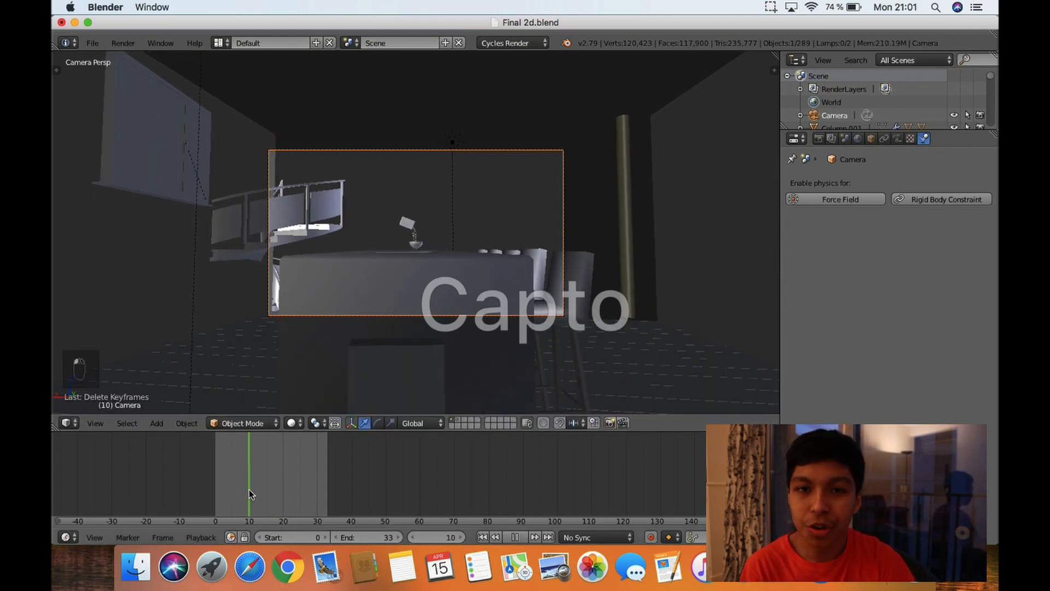
{"action": "key", "text": "i"}
{"action": "left_click", "coordinate": [358, 324]}
{"action": "key", "text": "shift+alt+a"}
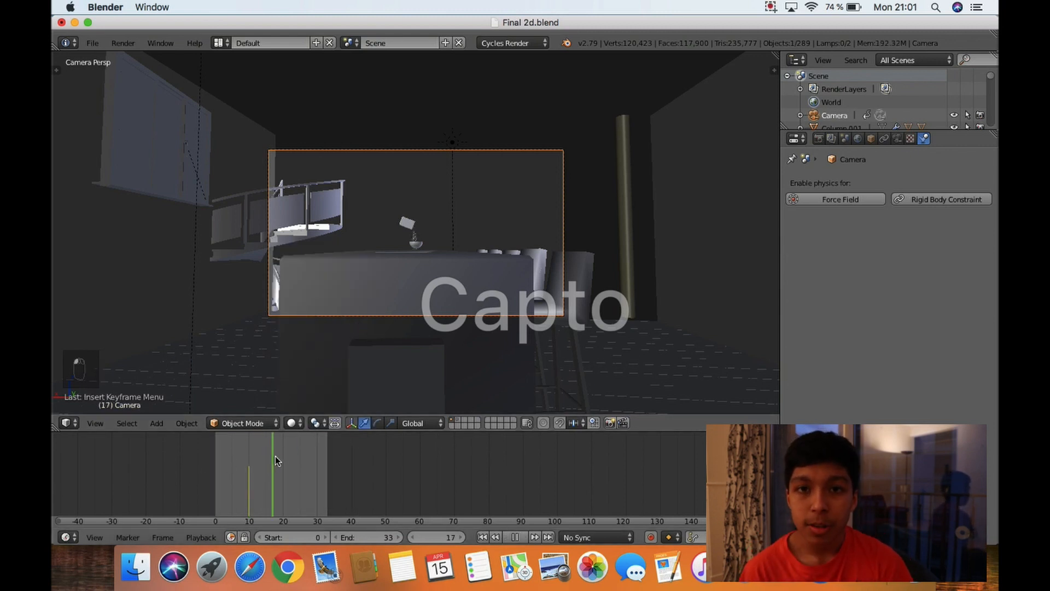
{"action": "left_click_drag", "start_coordinate": [285, 459], "coordinate": [233, 455]}
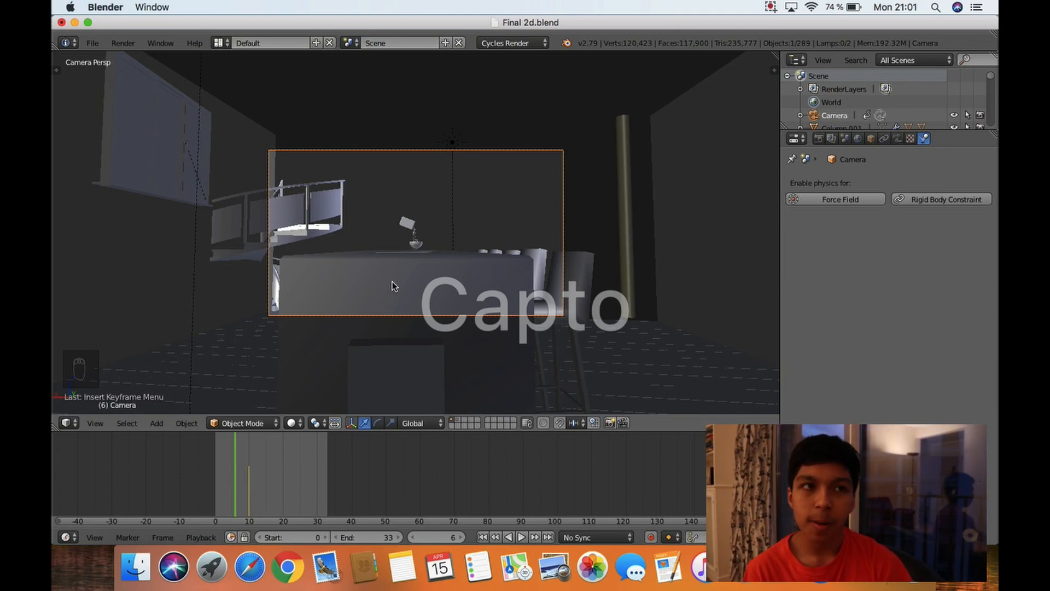
- Deselect everything and examine the whole kitchen scene from outside the camera view
{"action": "scroll", "coordinate": [392, 282], "scroll_direction": "up", "scroll_amount": 3}
{"action": "scroll", "coordinate": [392, 282], "scroll_direction": "down", "scroll_amount": 5}
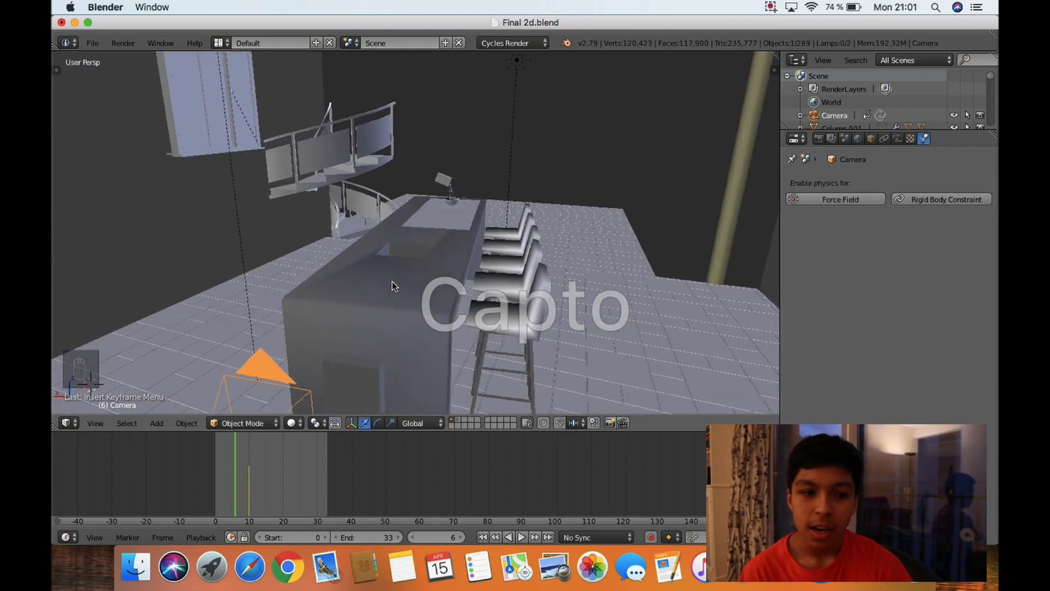
{"action": "key", "text": "a"}
{"action": "scroll", "coordinate": [392, 282], "scroll_direction": "up", "scroll_amount": 6}
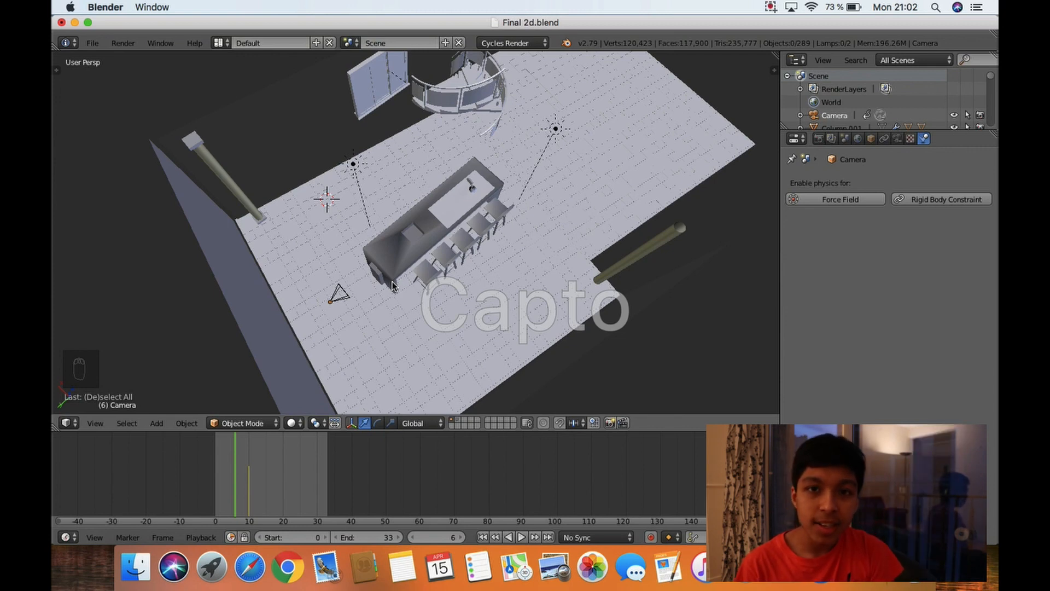
{"action": "middle_click_drag", "start_coordinate": [392, 285], "coordinate": [365, 312]}
{"action": "scroll", "coordinate": [364, 308], "scroll_direction": "down", "scroll_amount": 6}
{"action": "scroll", "coordinate": [364, 307], "scroll_direction": "up", "scroll_amount": 5}
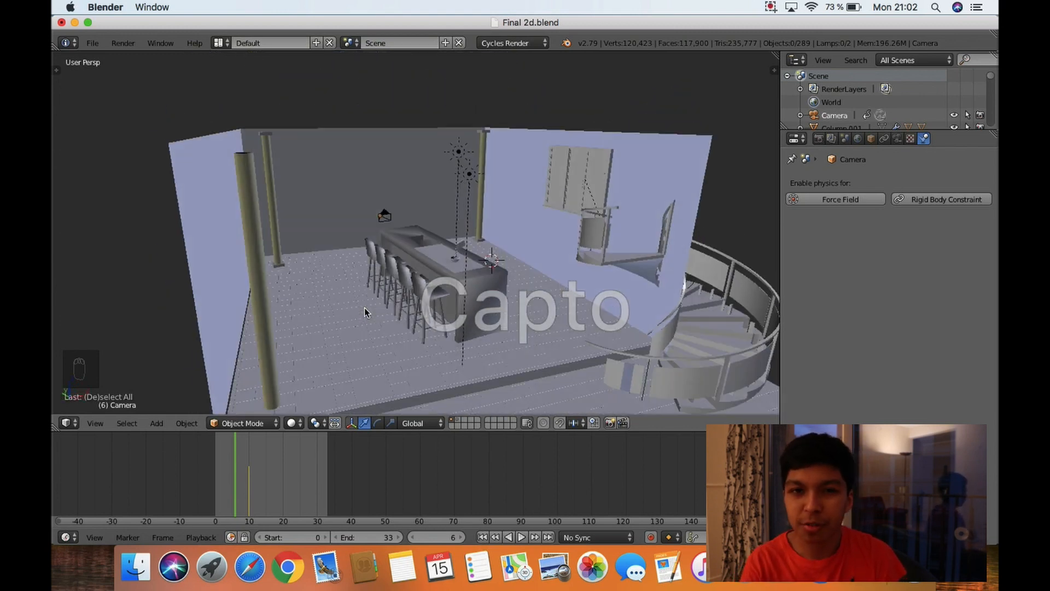
{"action": "scroll", "coordinate": [364, 308], "scroll_direction": "up", "scroll_amount": 1}
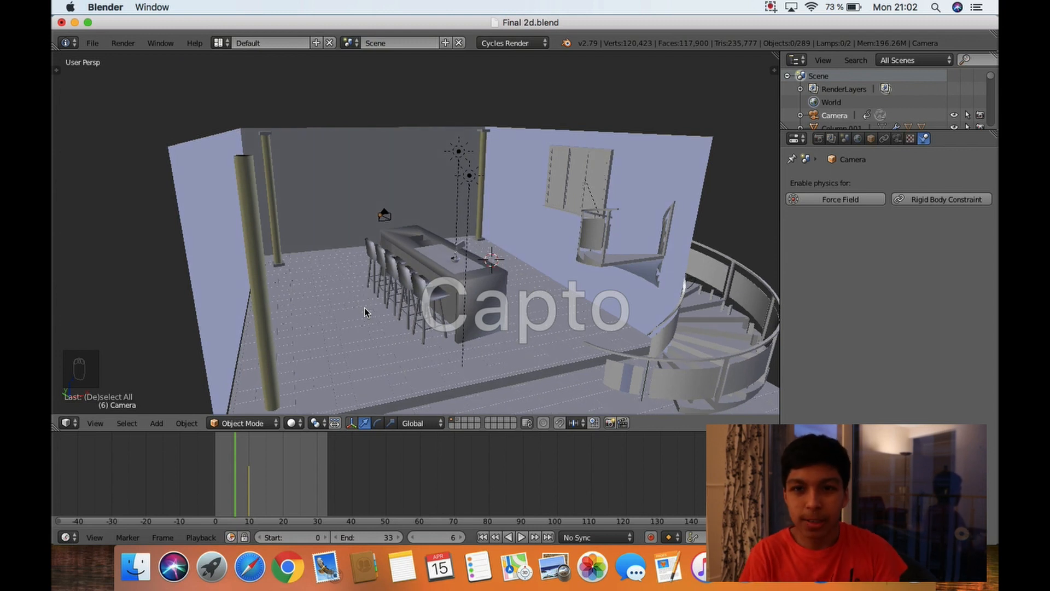
{"action": "scroll", "coordinate": [365, 307], "scroll_direction": "down", "scroll_amount": 1}
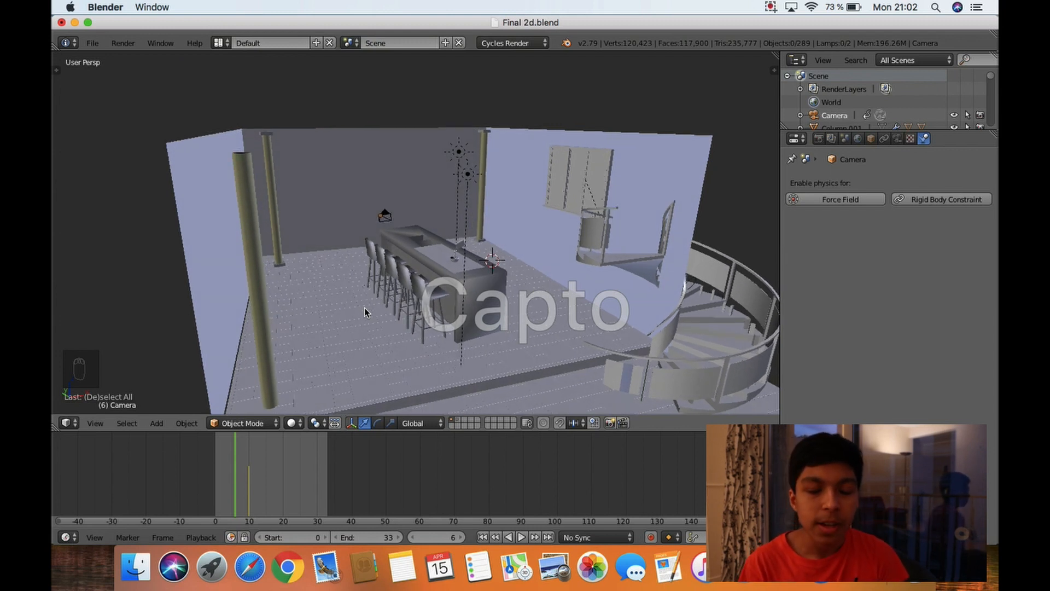